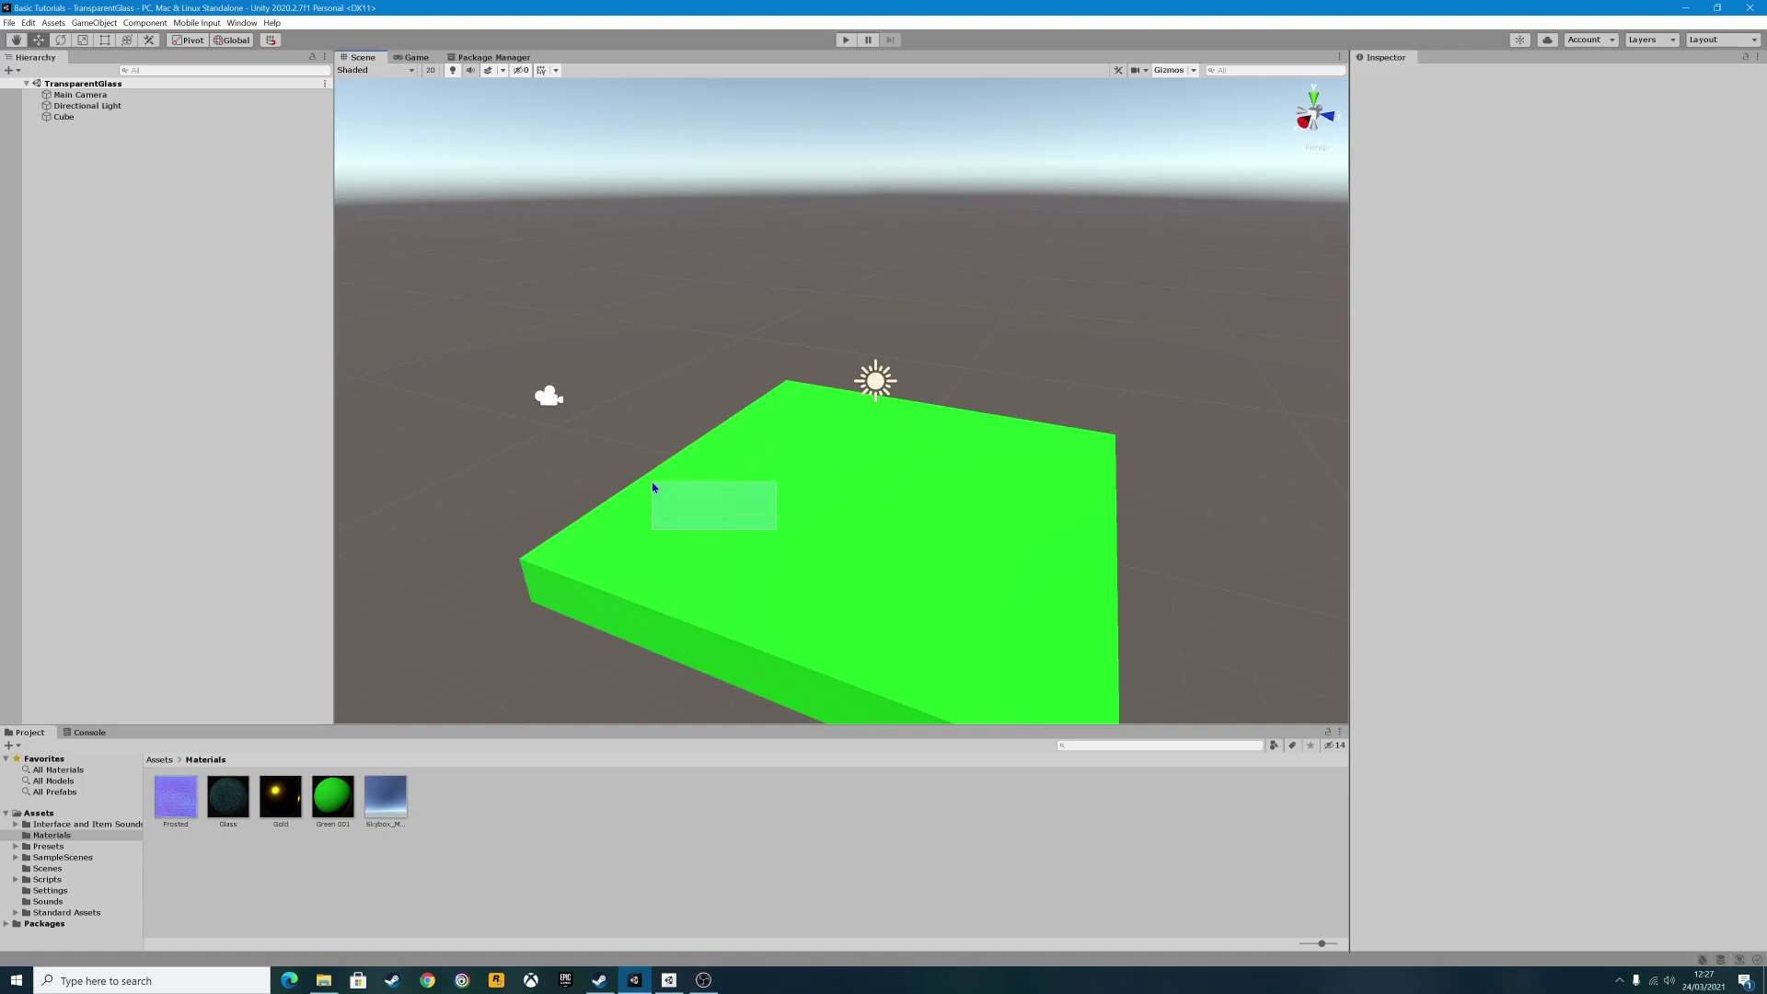
Add a new cube to the scene and raise it to a Y position of about 0.75, above the green platform's far edge
click(819, 494)
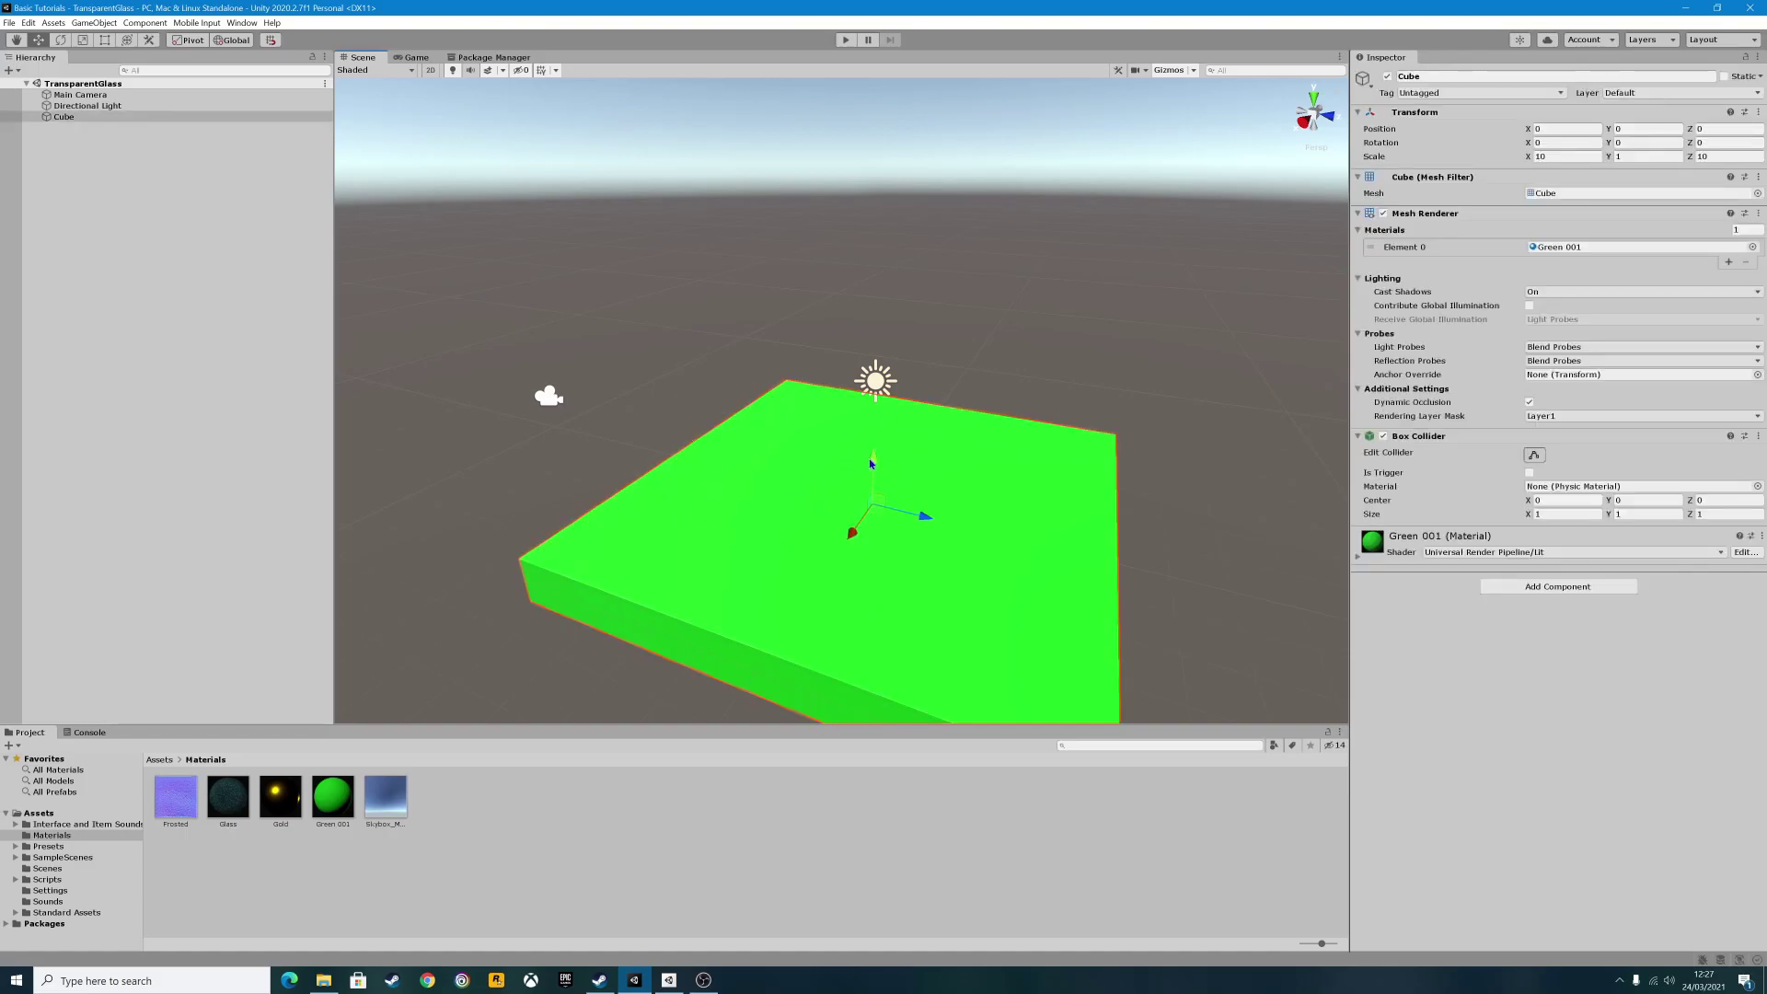
middle_drag(871, 463, 850, 414)
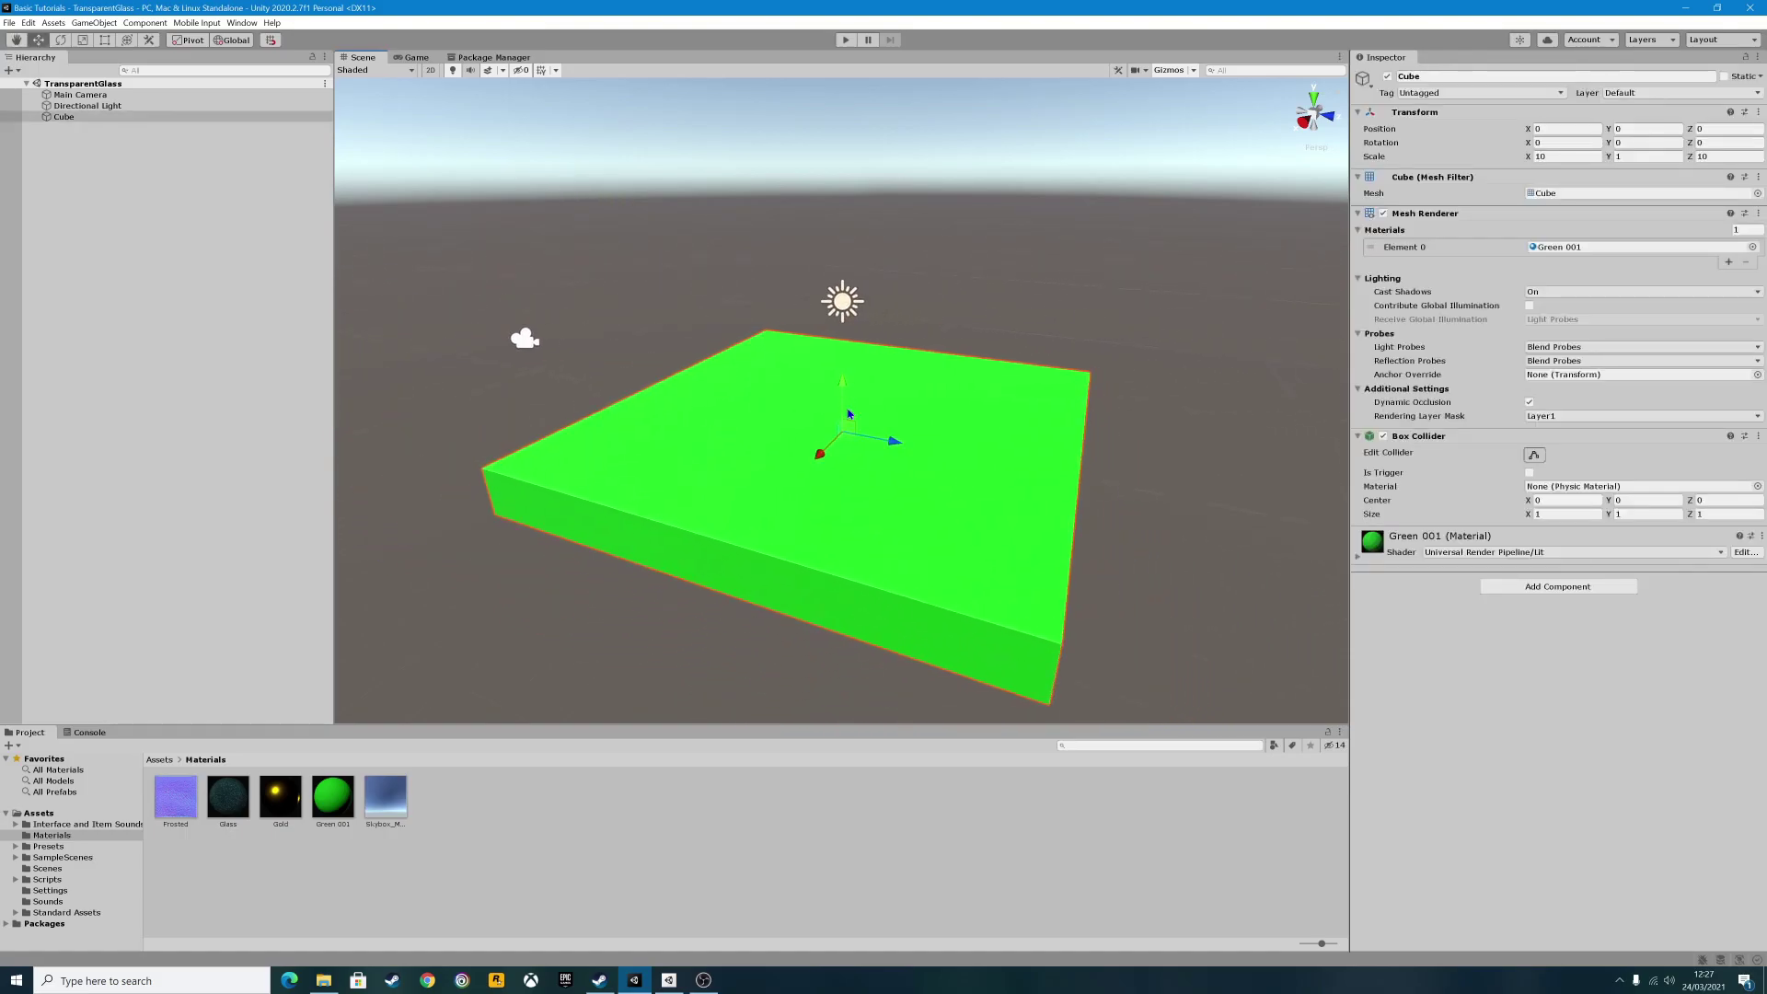
right_click(110, 170)
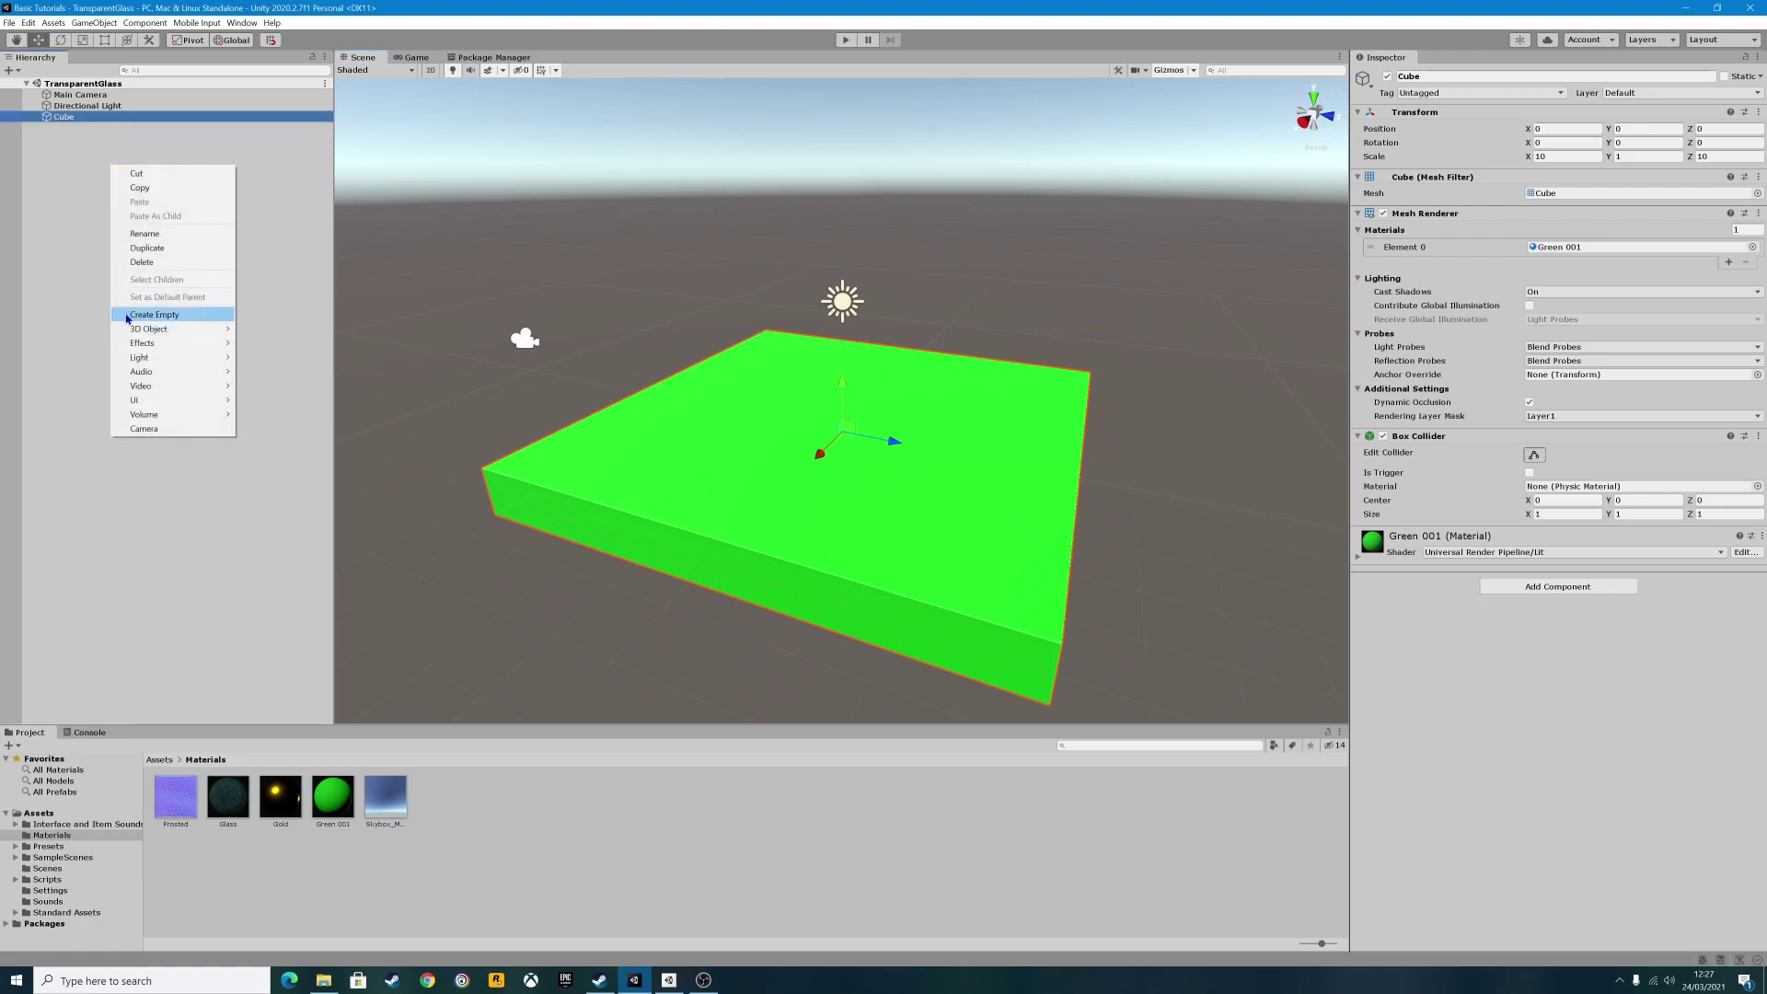
mouse_move(129, 329)
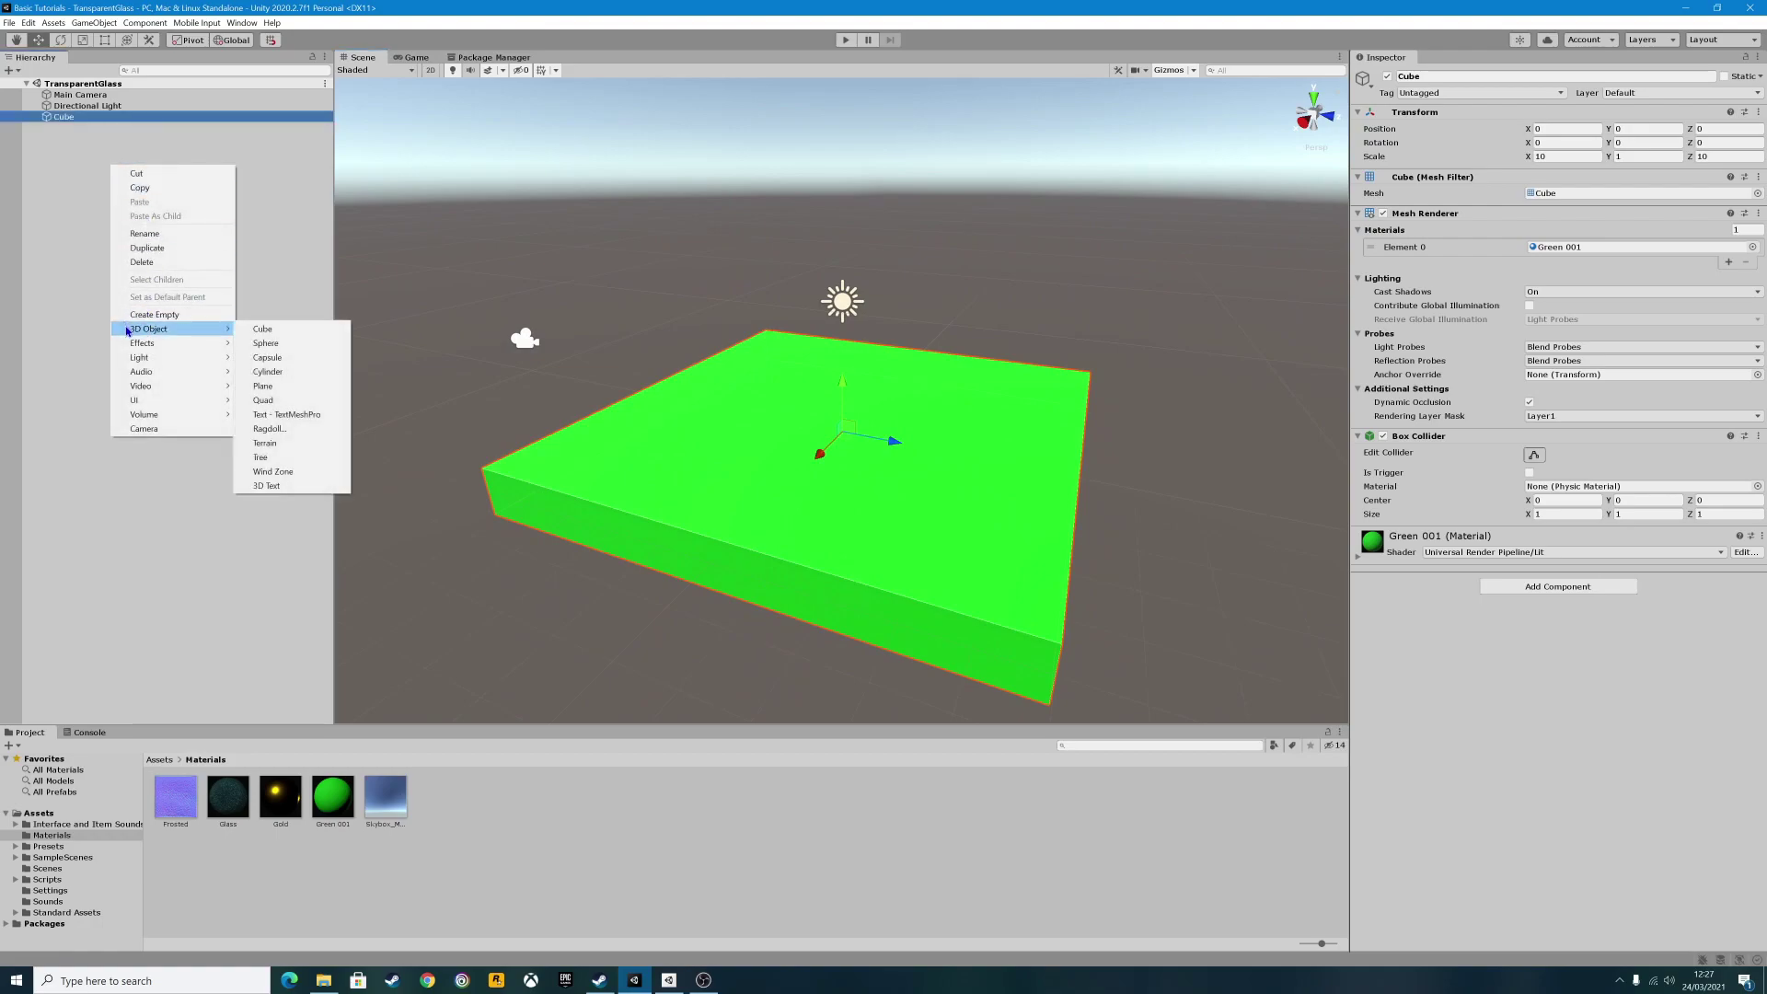
click(260, 329)
drag(843, 355, 842, 287)
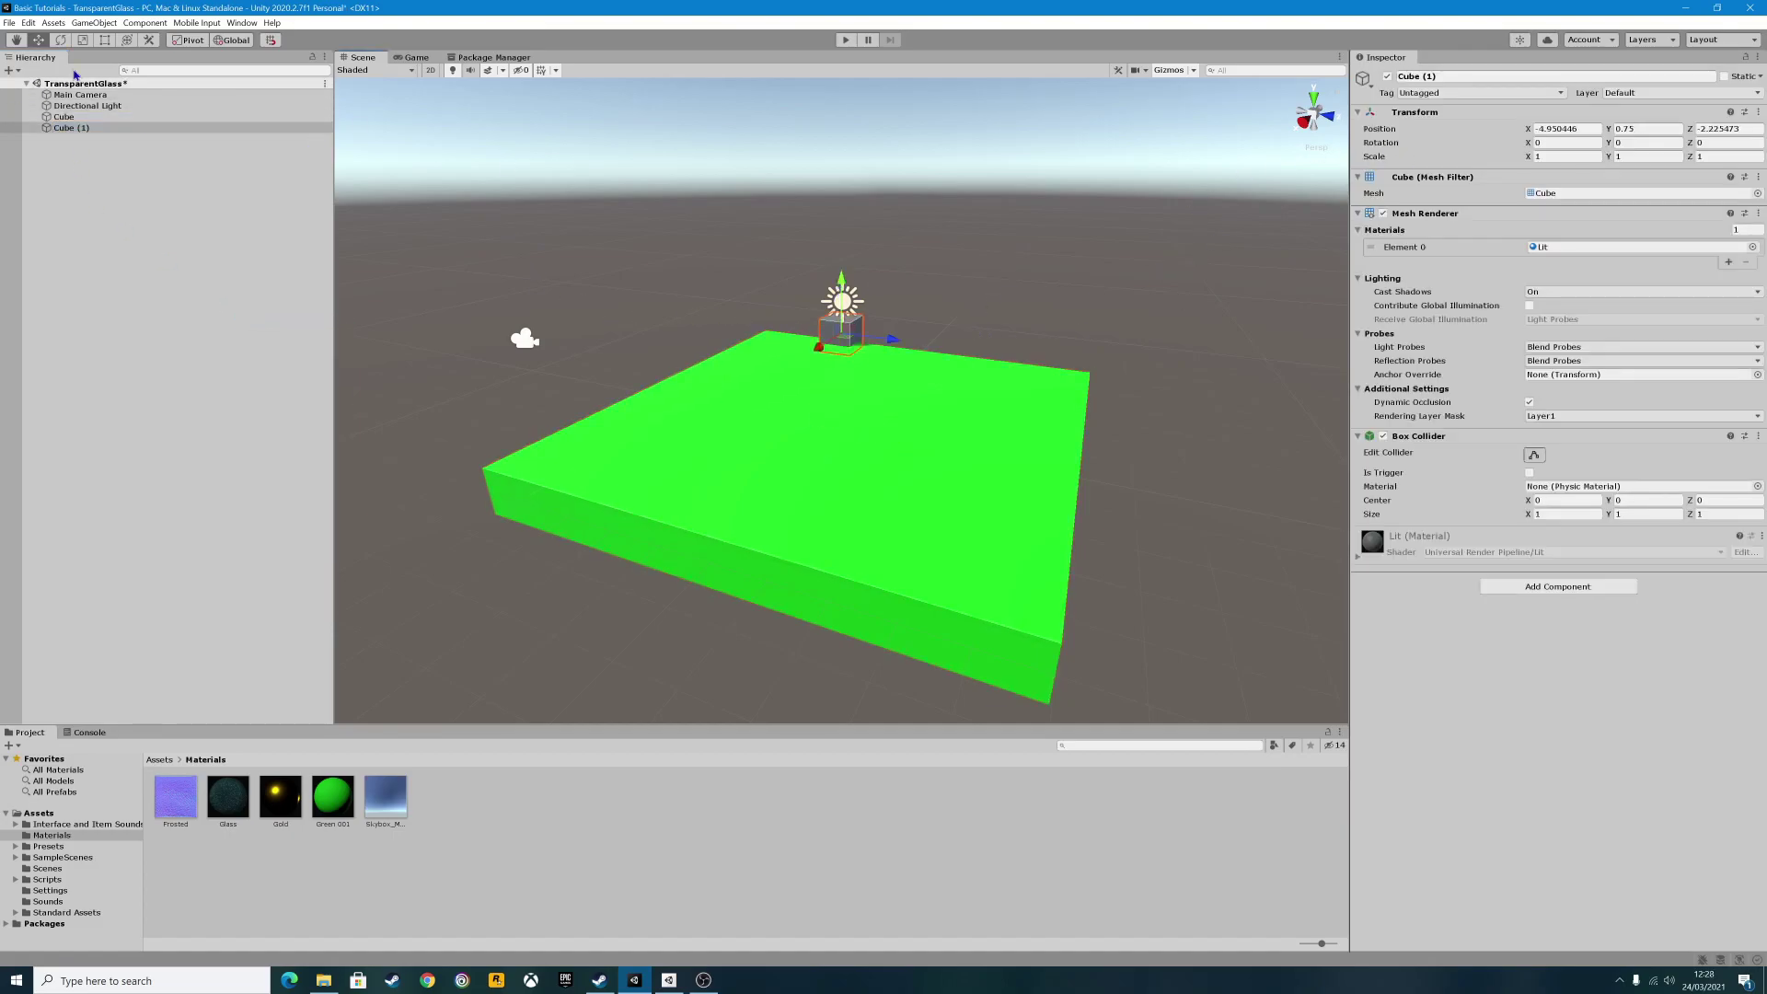
Stretch the new cube along Z to a scale of about 10.4 and centre it along the platform's far edge, at about Z 0.02
click(108, 42)
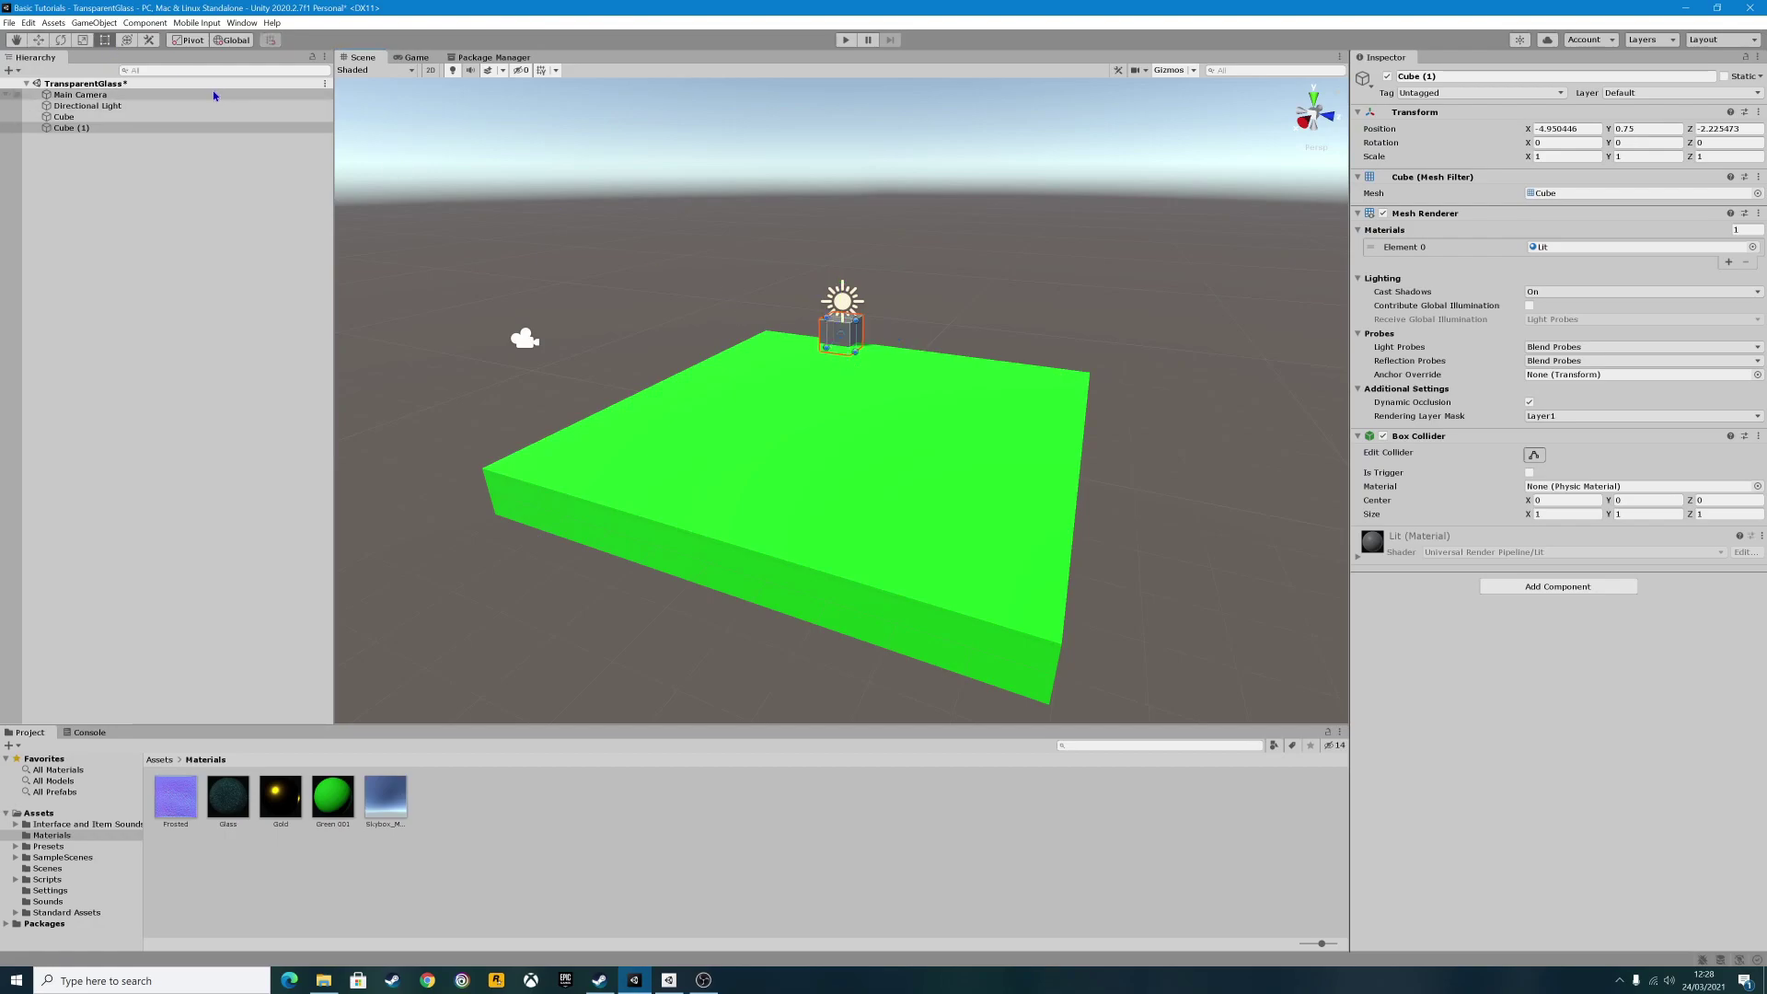
click(82, 41)
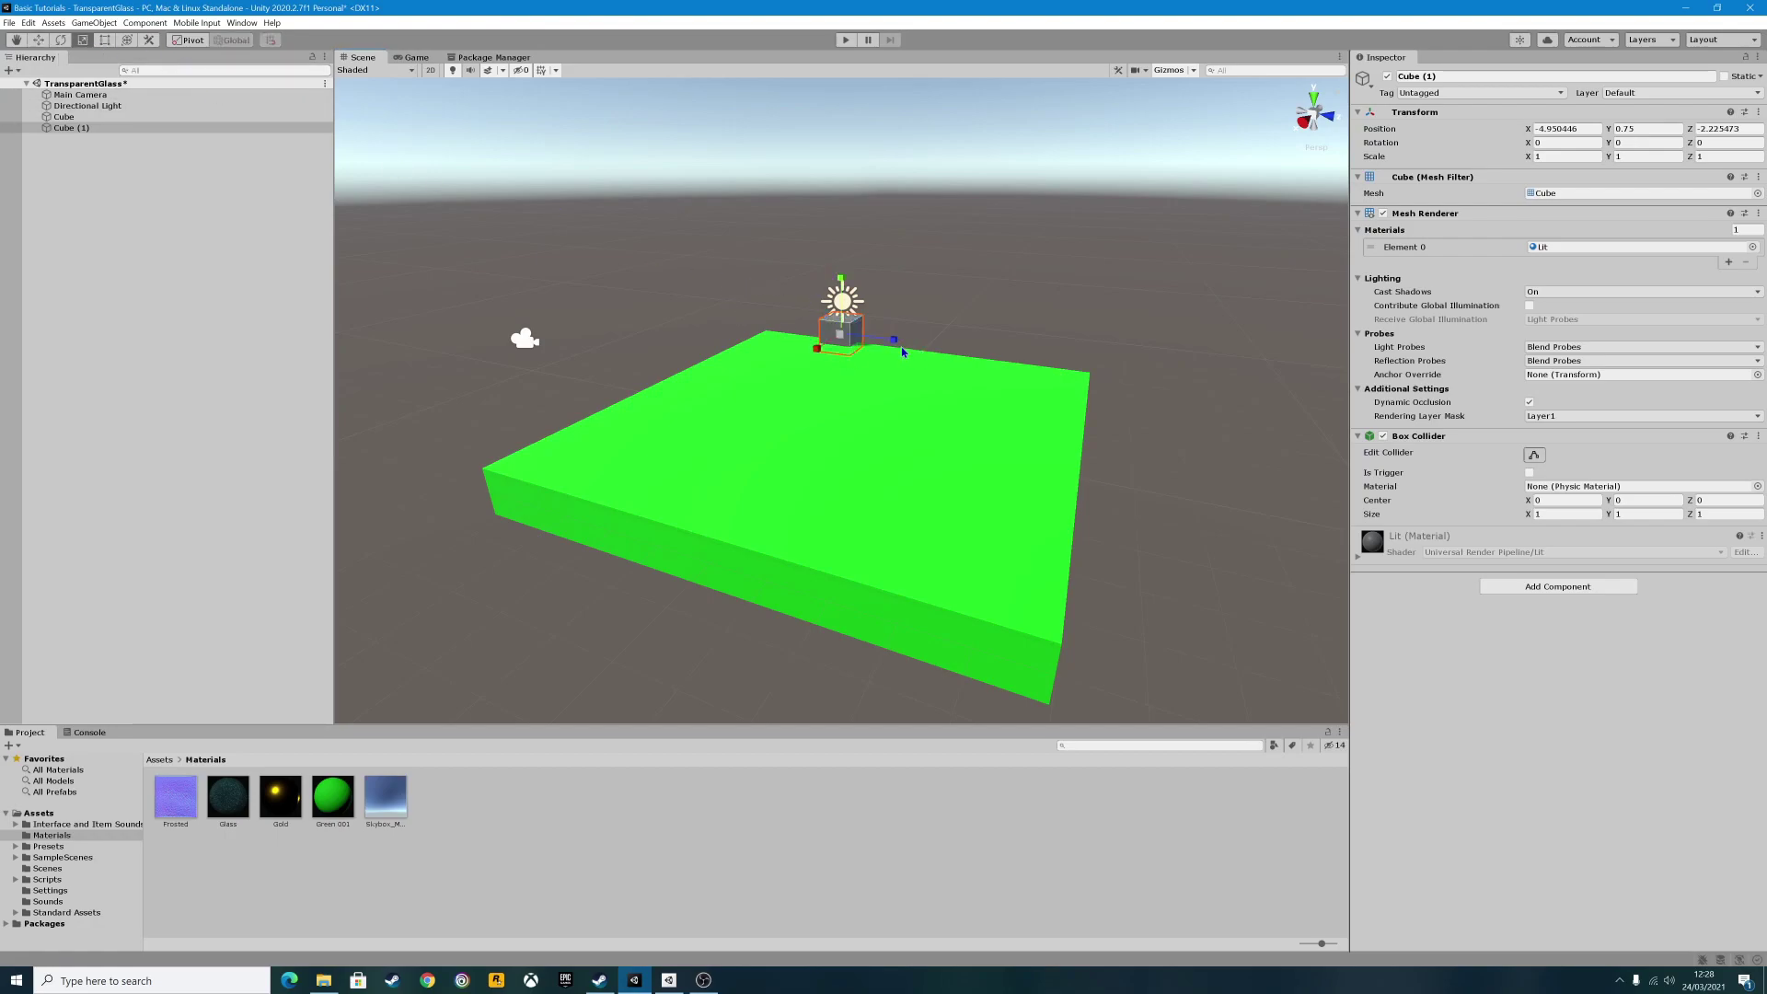
drag(895, 340, 1339, 367)
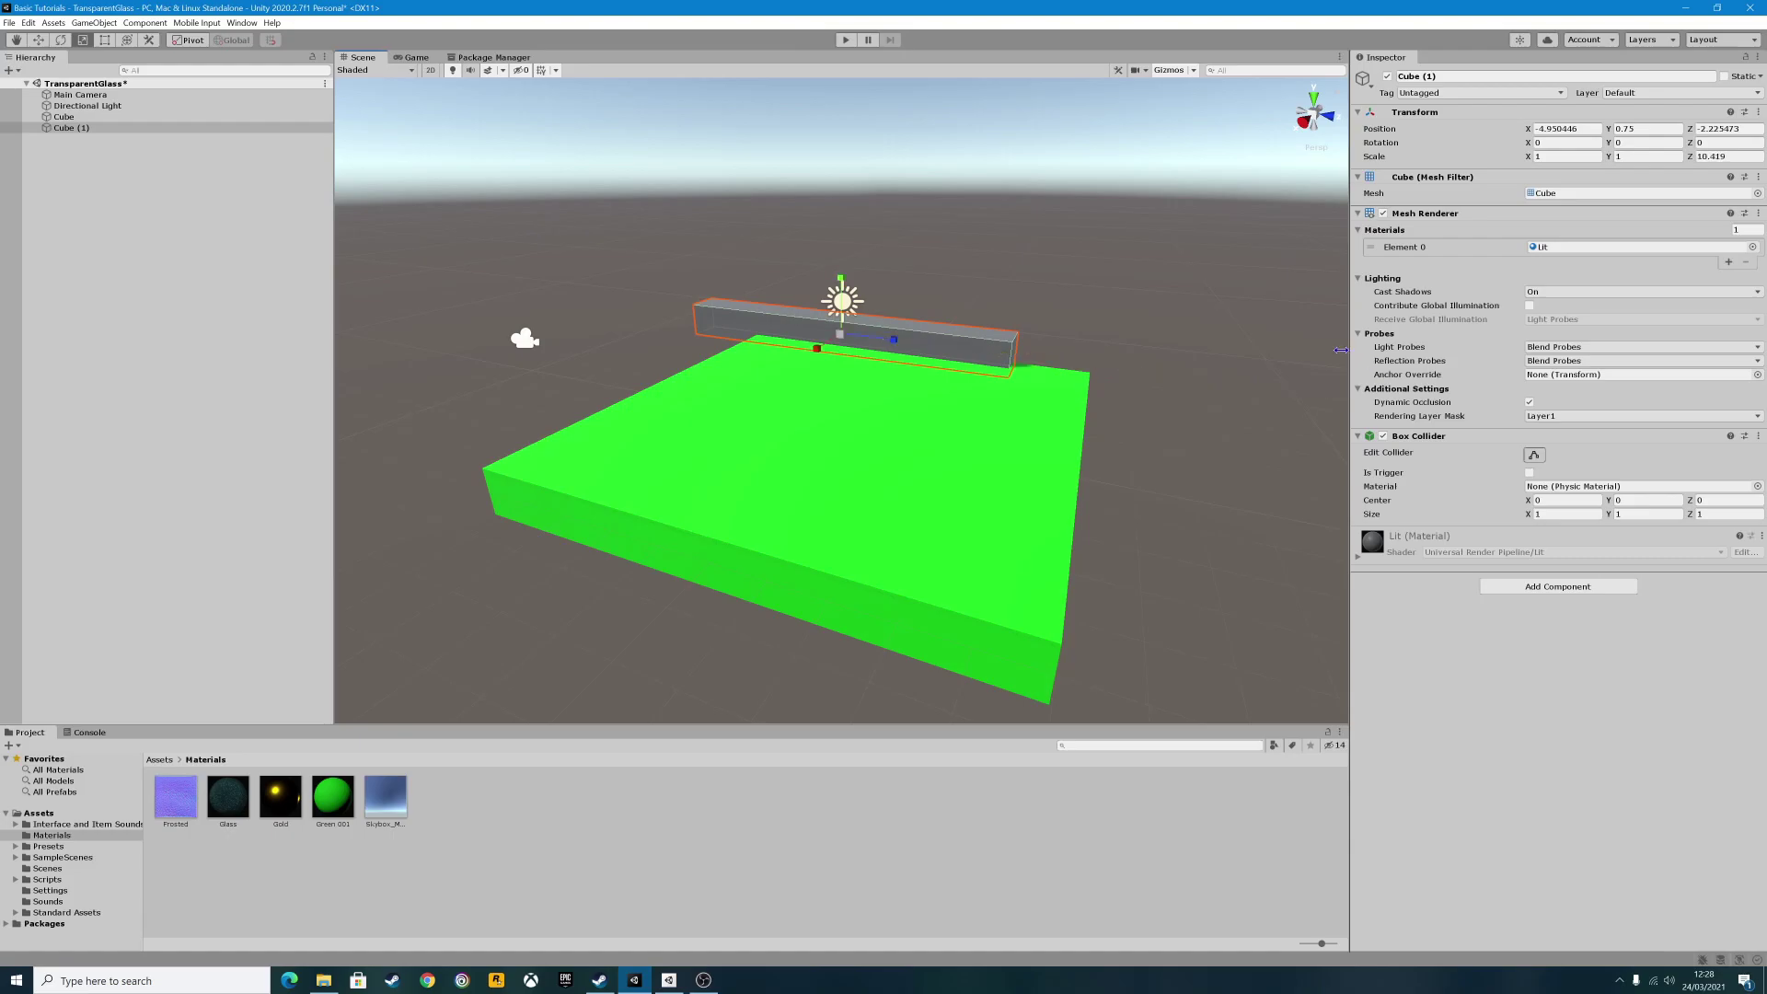
click(38, 41)
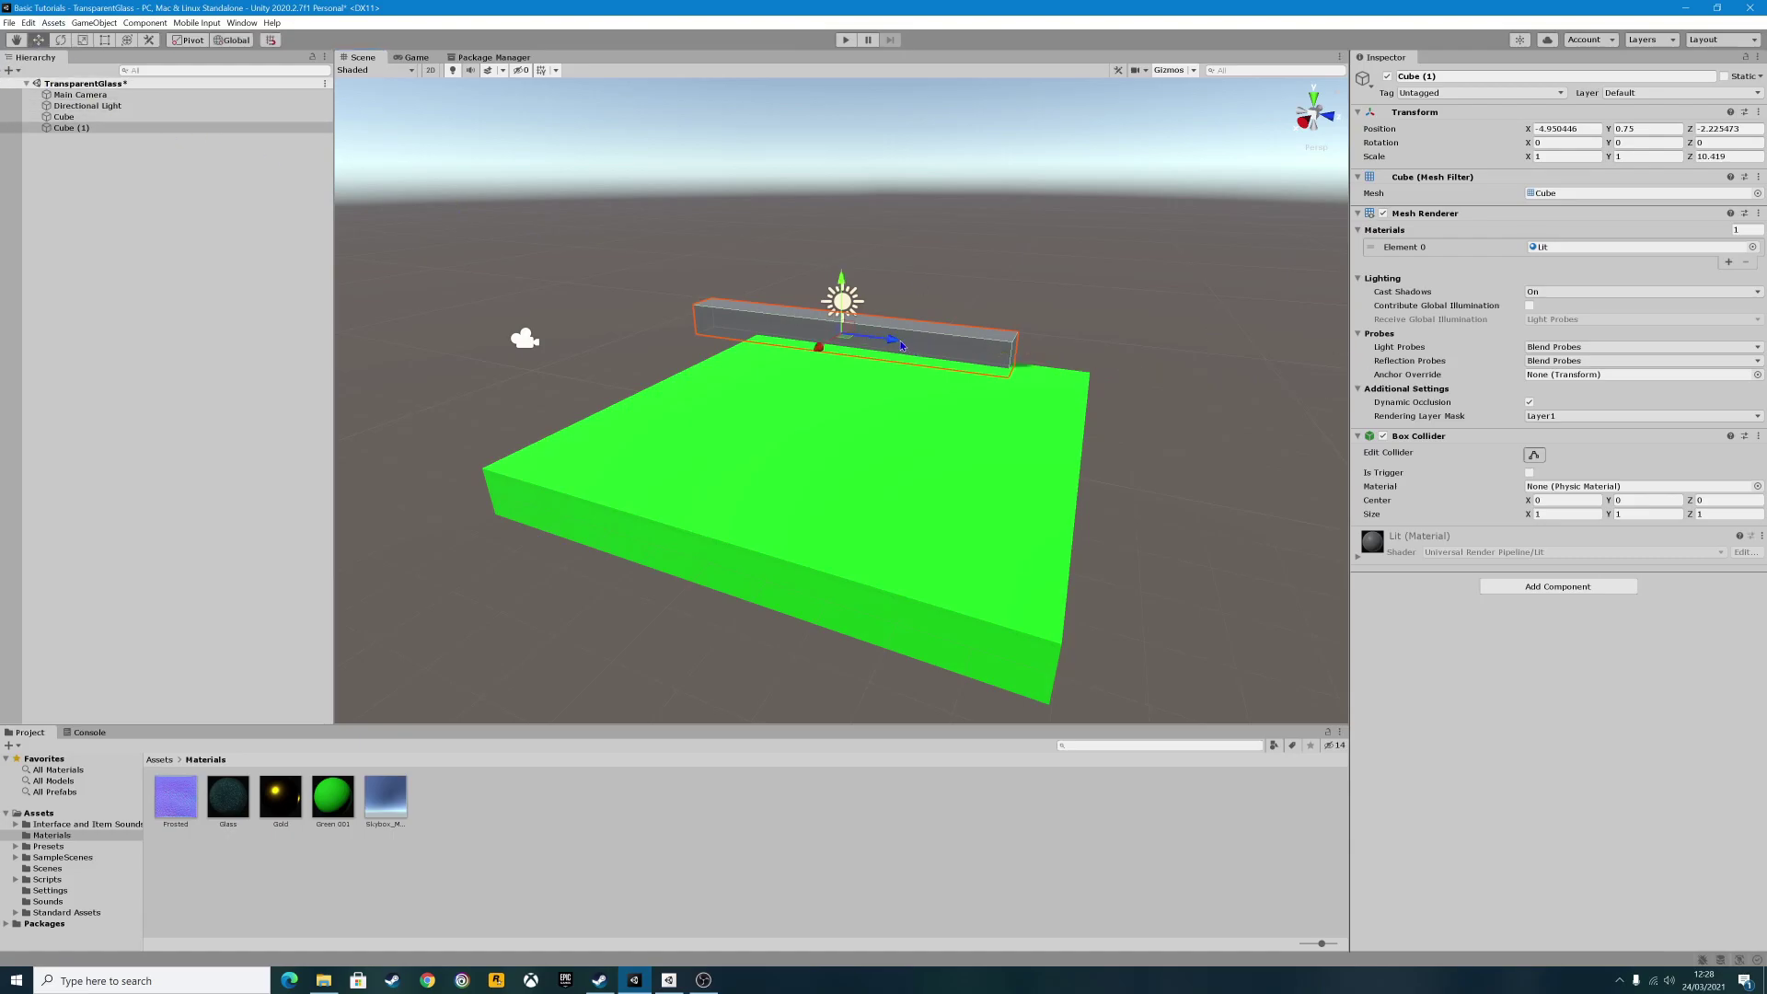
drag(901, 345, 974, 350)
Set the back wall's Y scale to 6, then move it to about Y 1.63 and X -4.24
click(1632, 156)
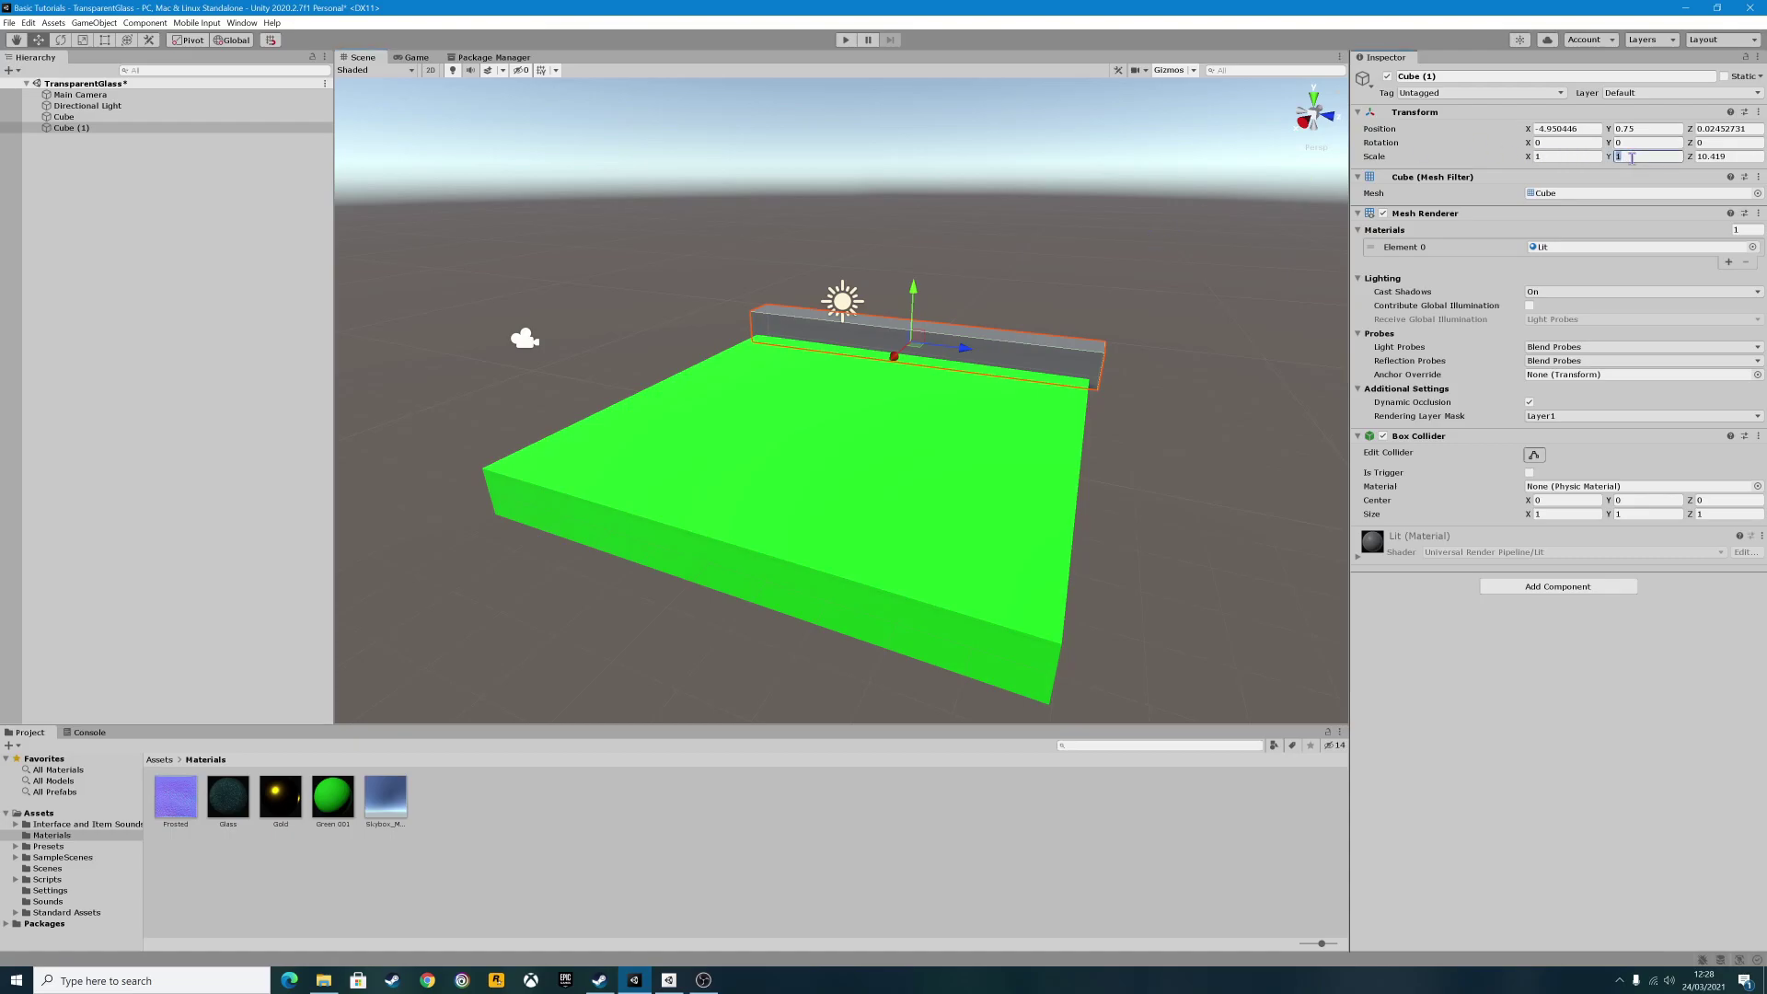
text(5)
double_click(1632, 158)
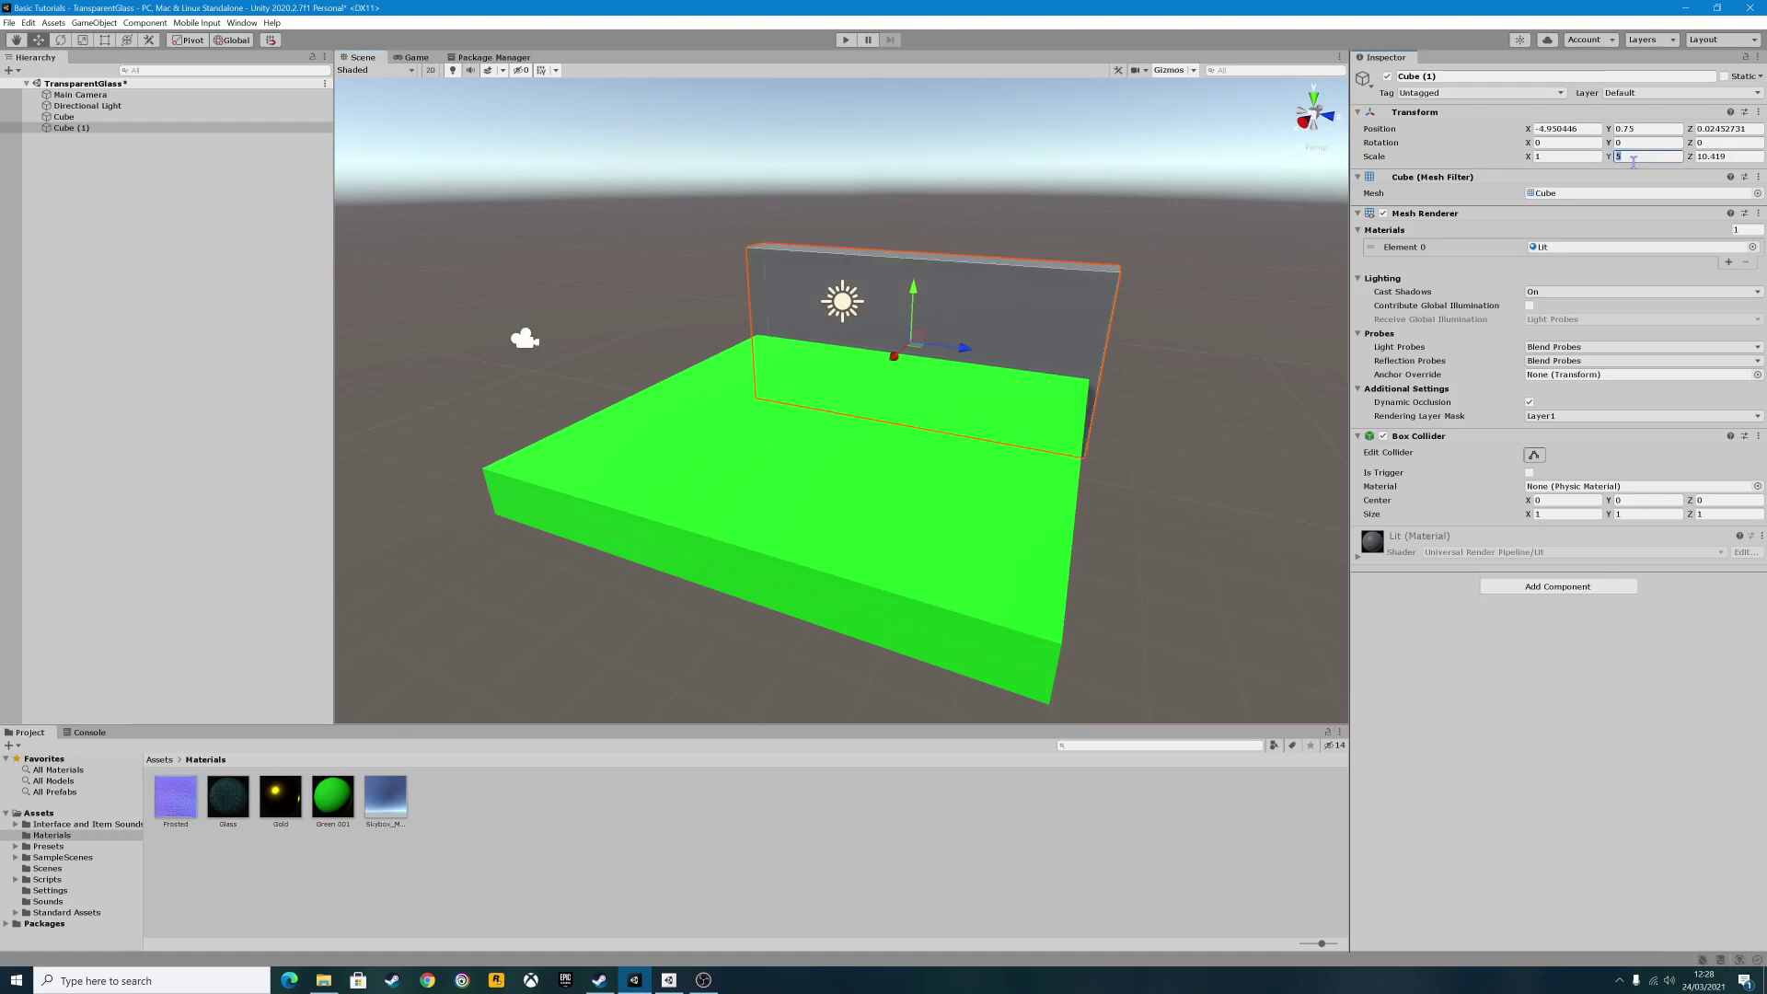
text(/)
text(6)
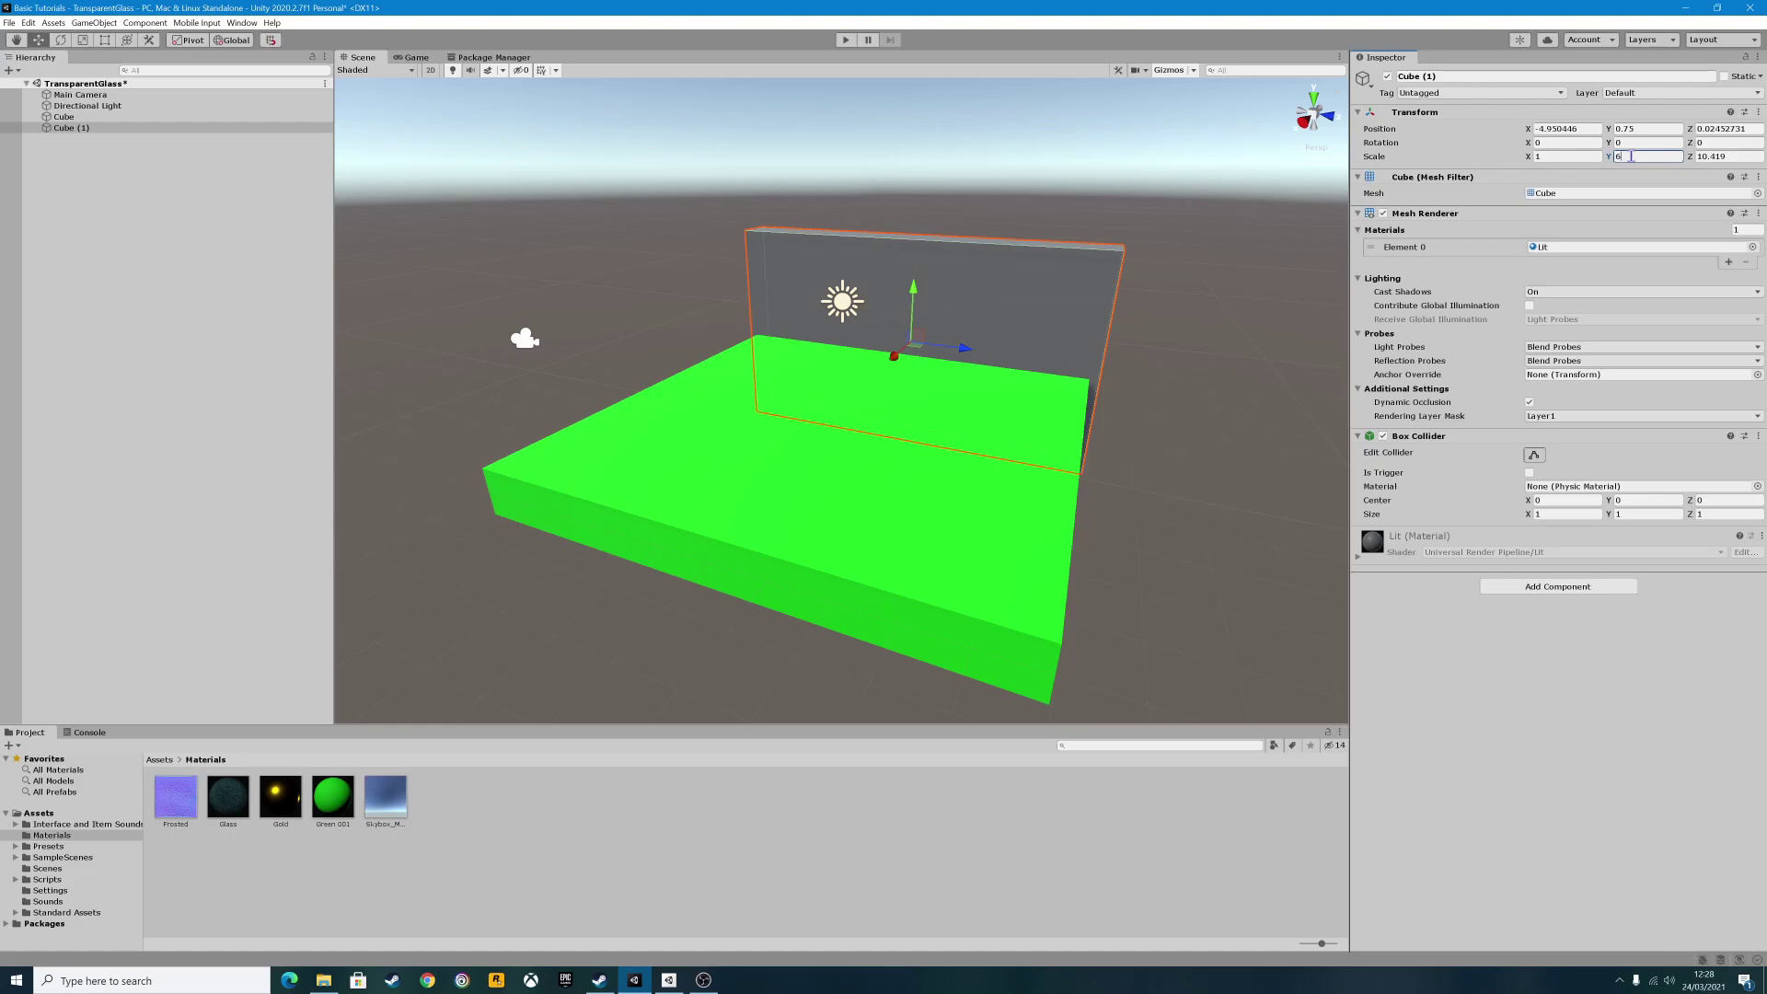
drag(914, 293, 912, 255)
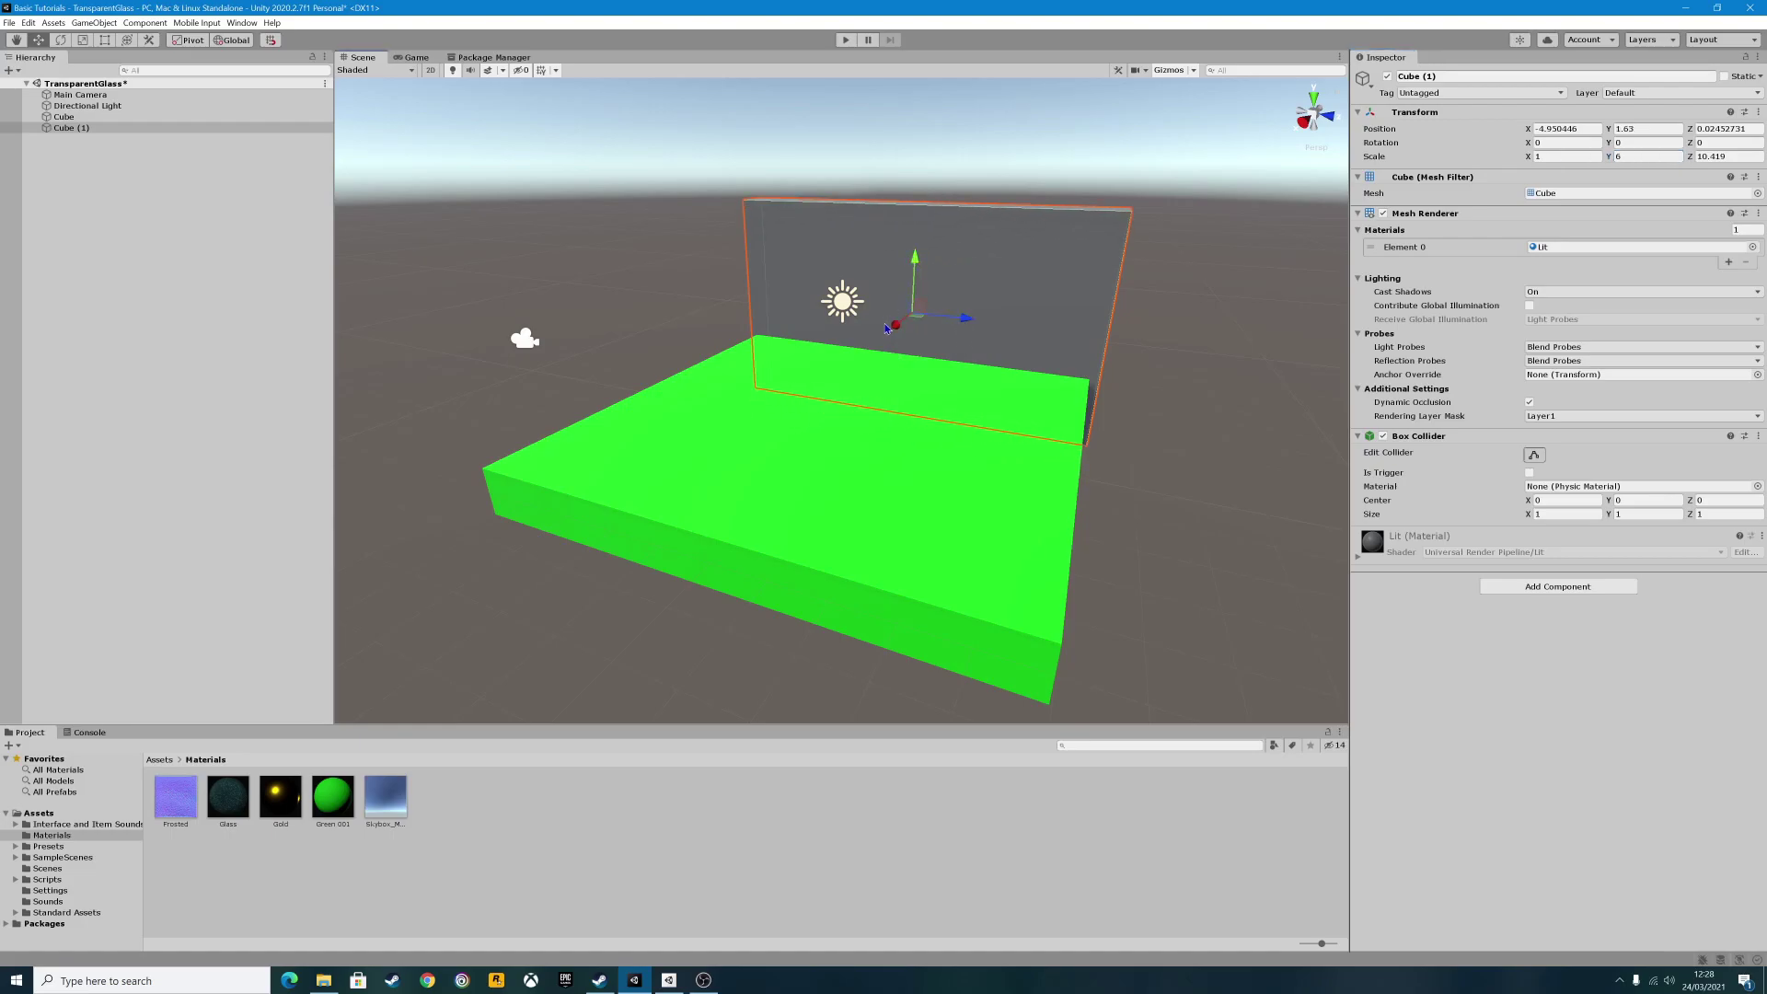
drag(893, 334, 886, 332)
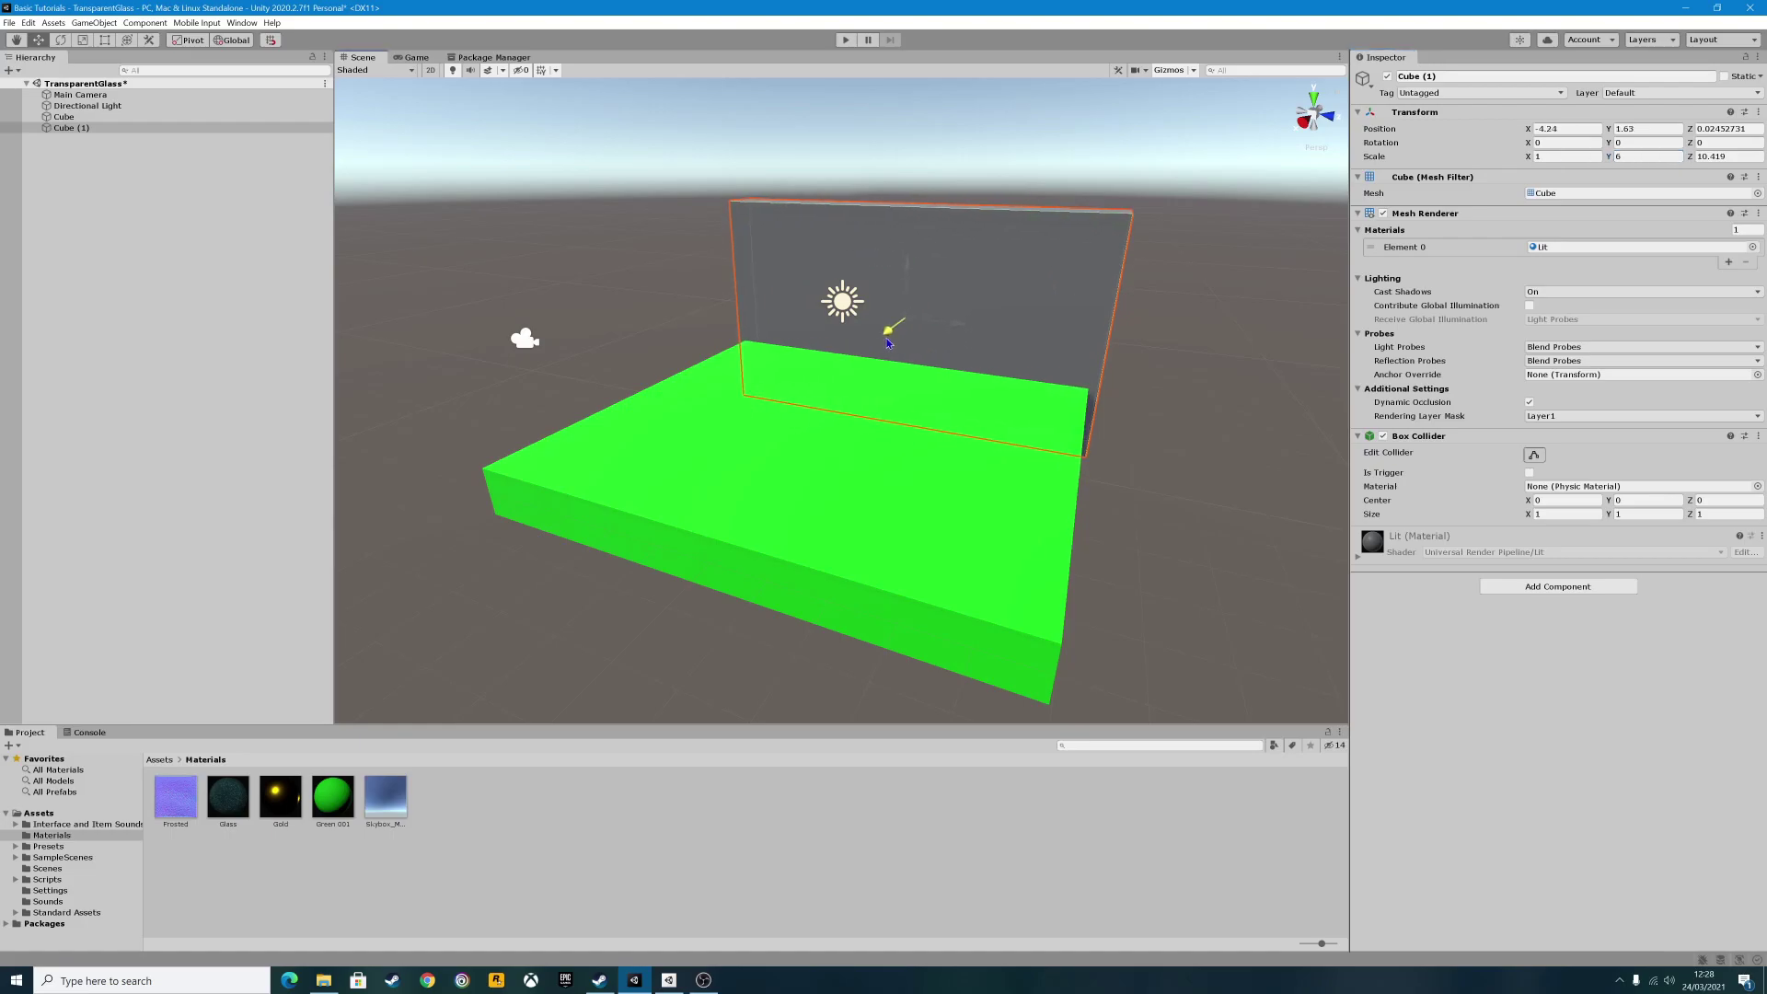
Add another cube and position it in front of the back wall, at about X -0.61 and Y 1
right_click(107, 173)
mouse_move(165, 331)
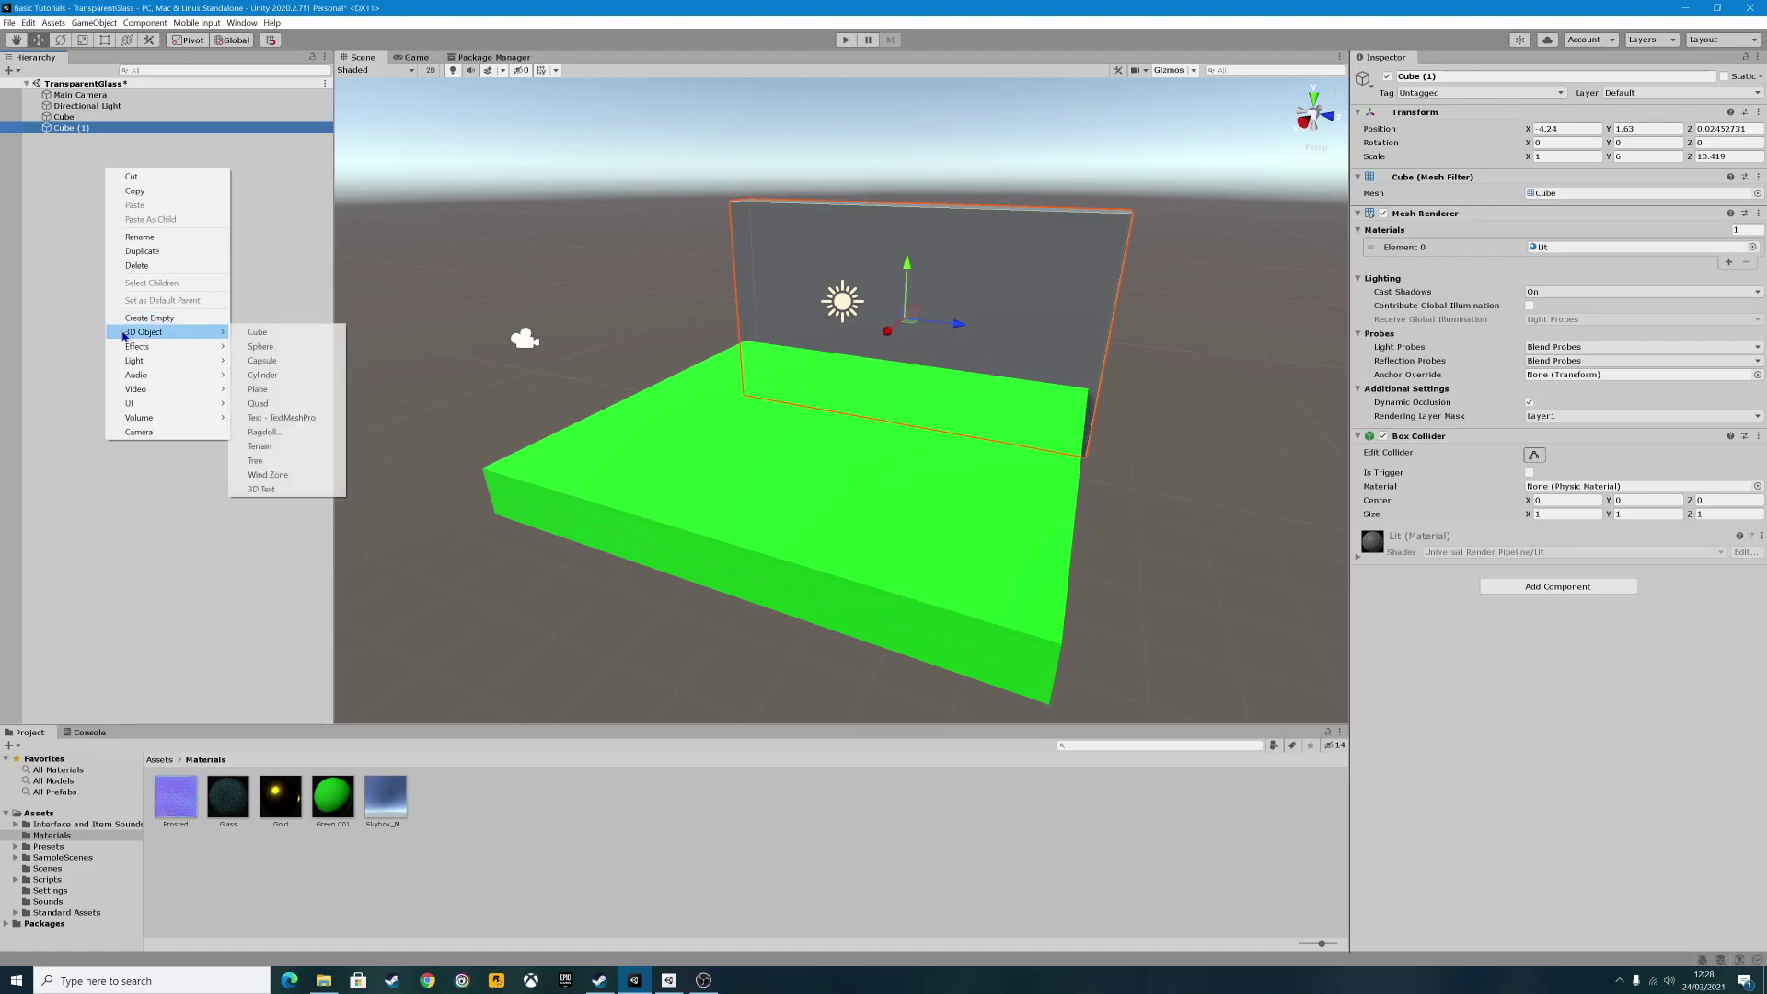
click(248, 338)
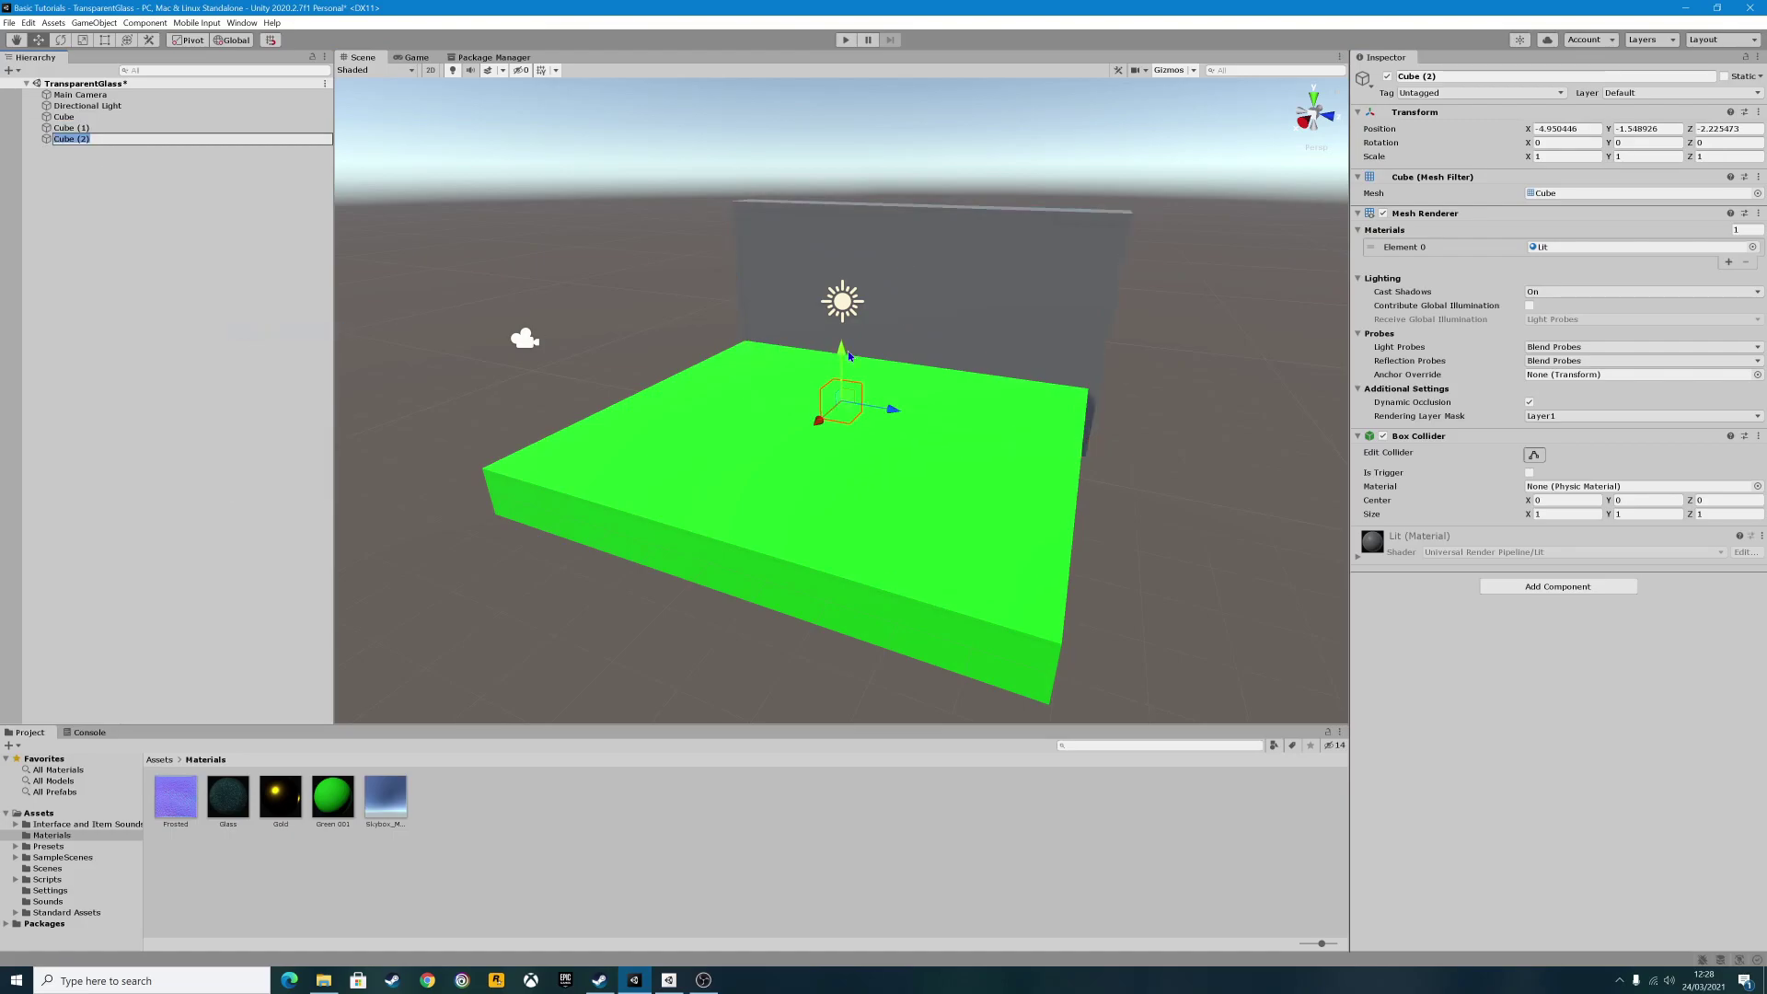
drag(841, 352, 771, 332)
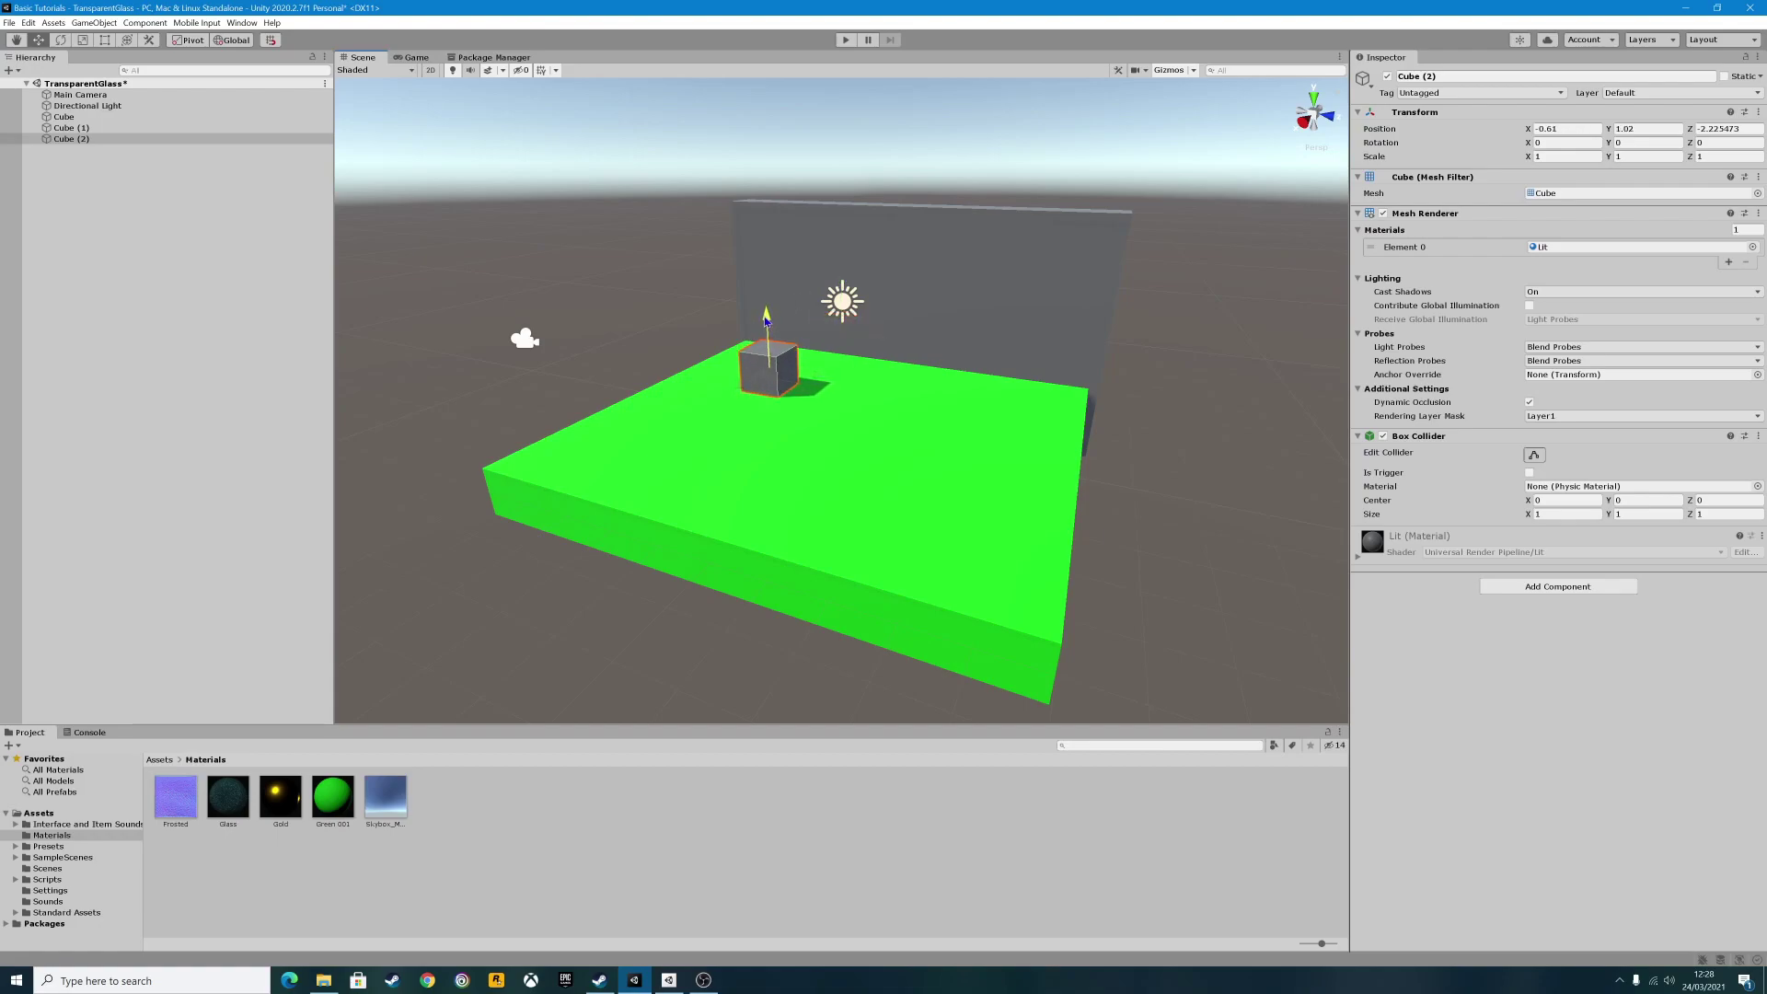
Scale the front cube into a thin upright panel with X 0.2, Y 5 and Z 8
click(1642, 159)
text(5)
click(1566, 157)
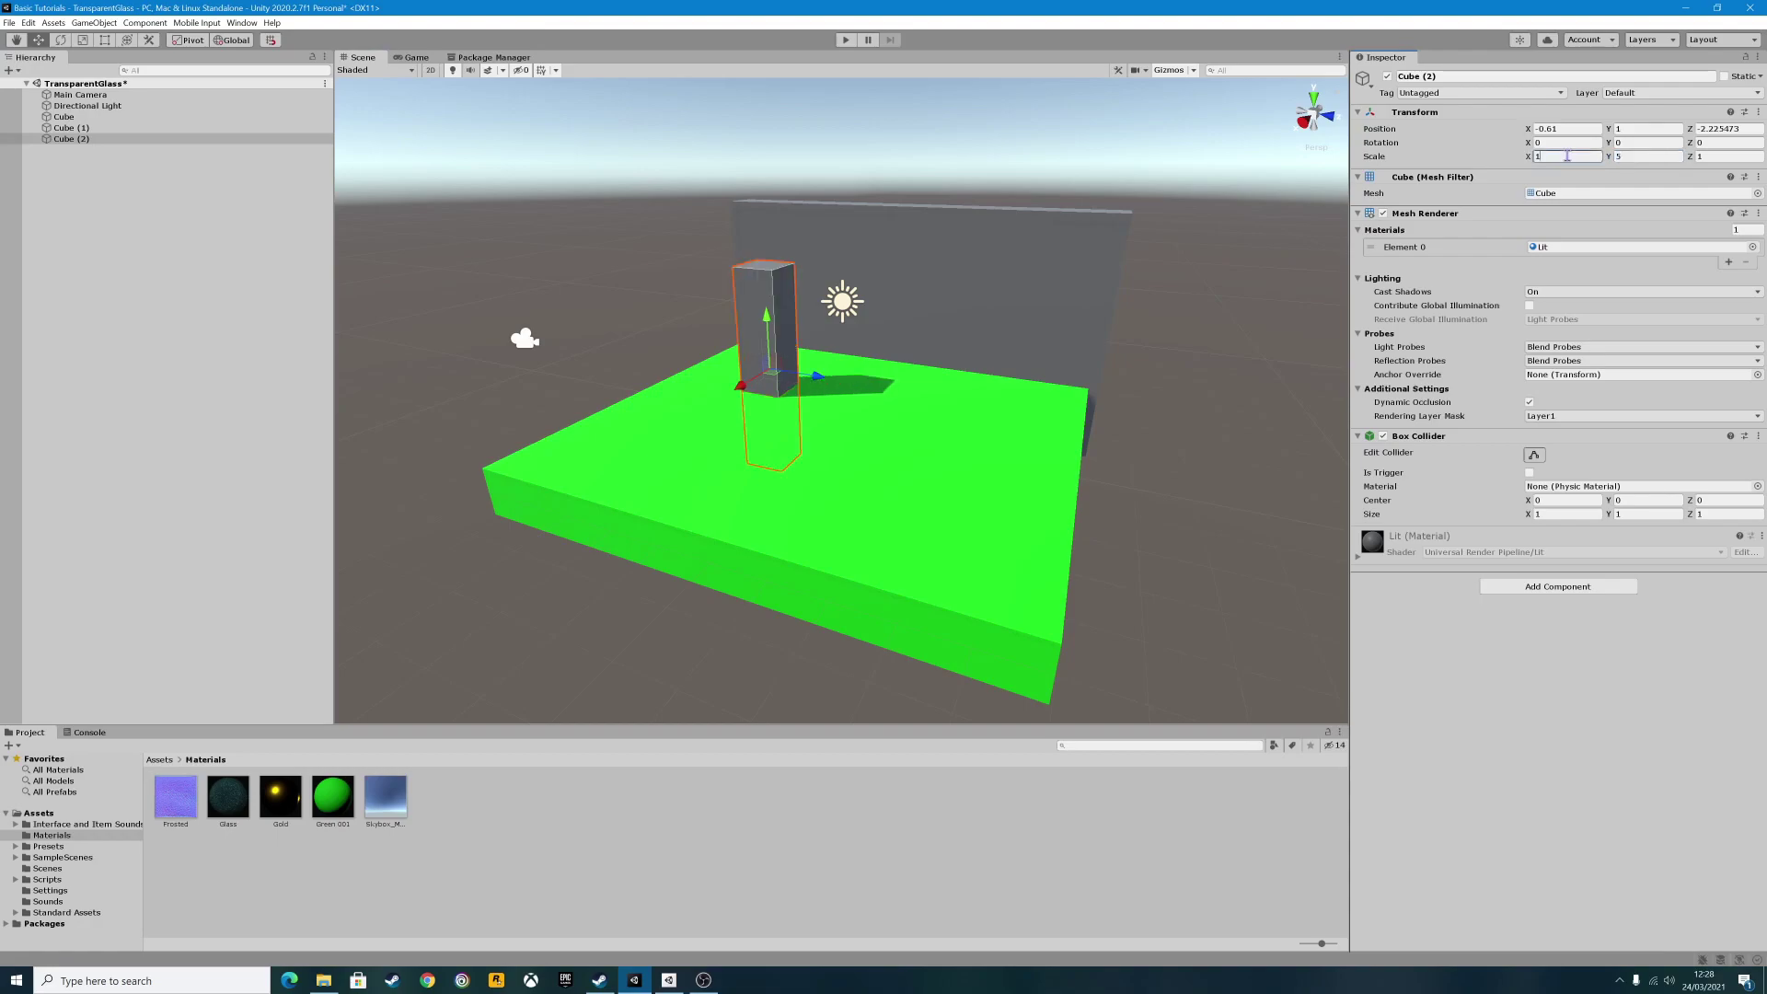
text(2)
key(BackSpace)
text(0)
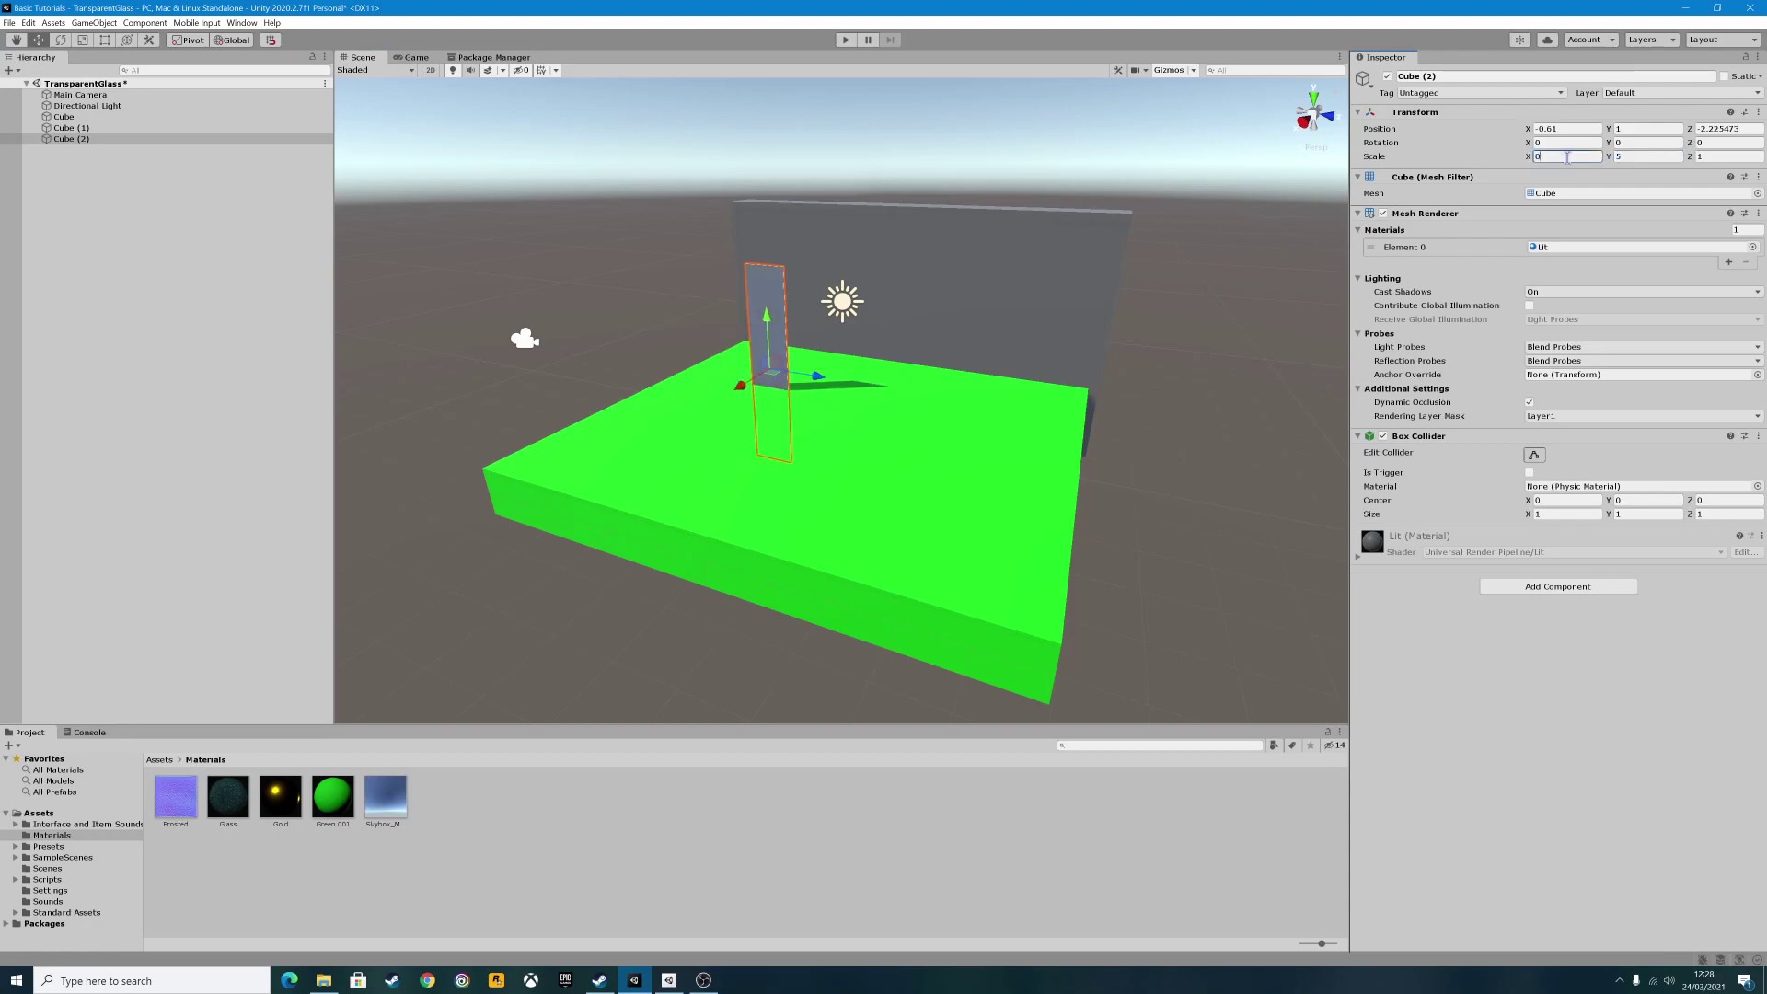
text(.2)
click(1721, 157)
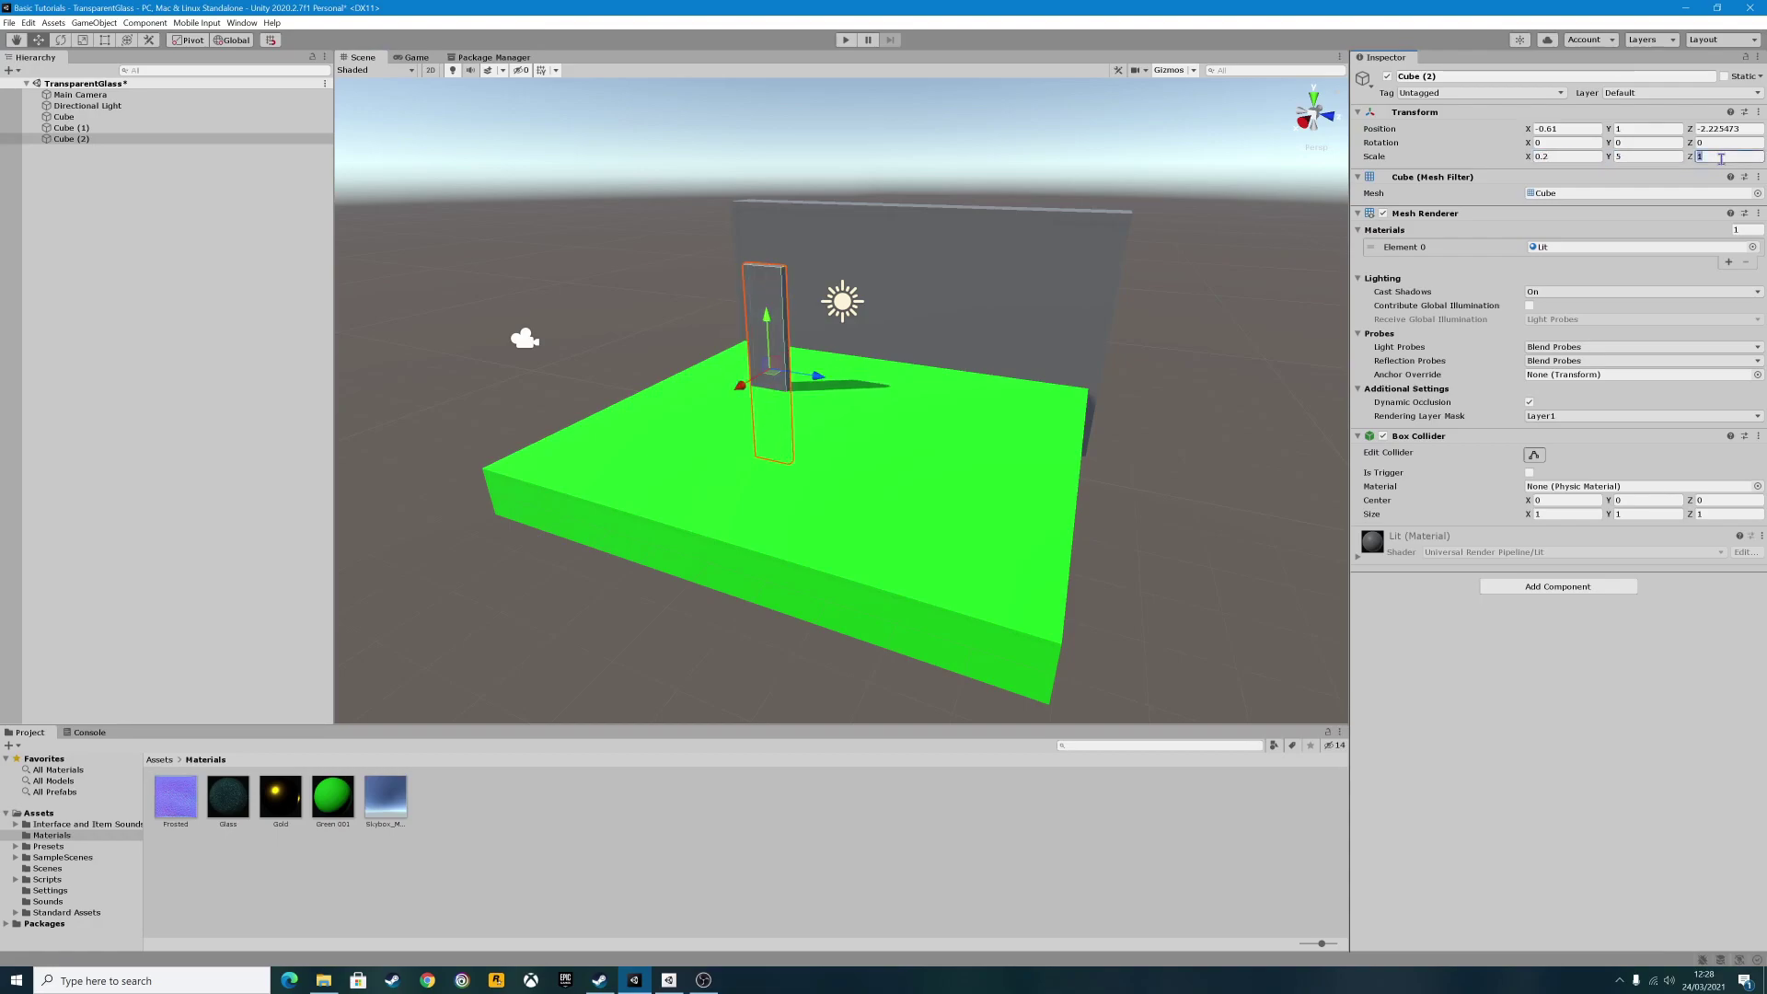
text(8)
Centre the thin panel in front of the back wall, at a Z position of about -0.02
drag(822, 380, 905, 391)
right_drag(794, 402, 819, 407)
middle_drag(819, 407, 898, 475)
scroll(769, 489, up, 3)
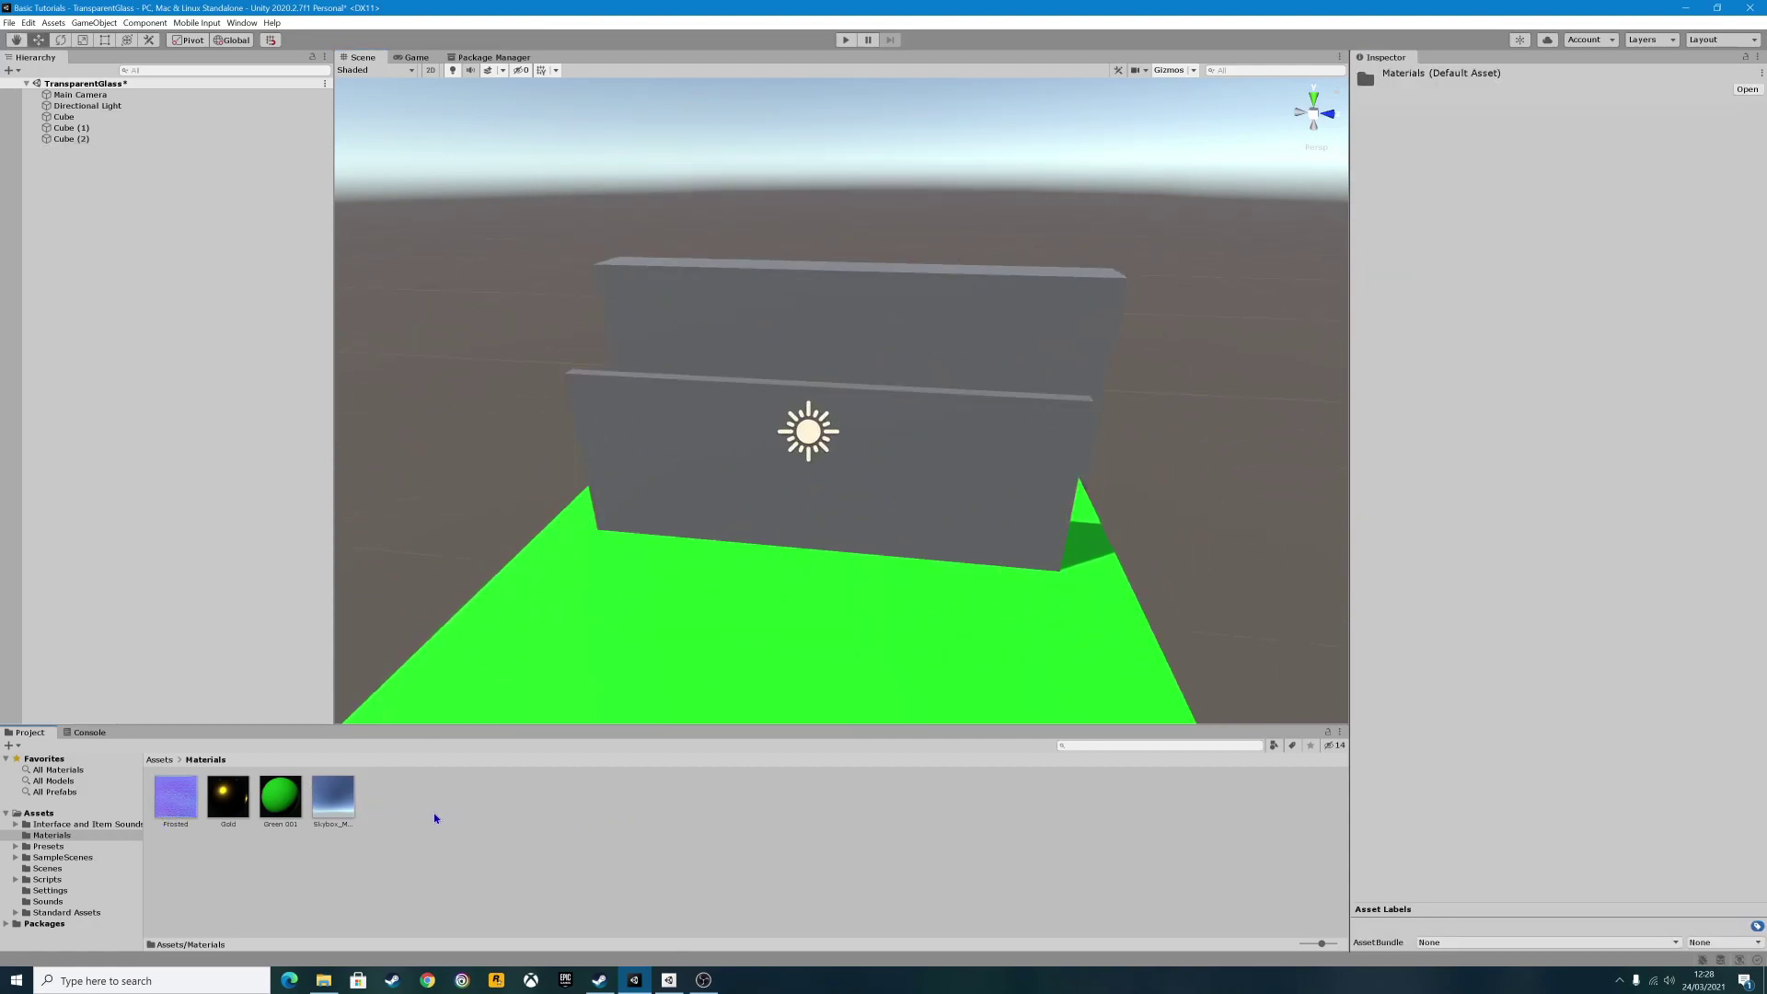
Create a new material in the Materials folder and name it Glass
right_click(432, 816)
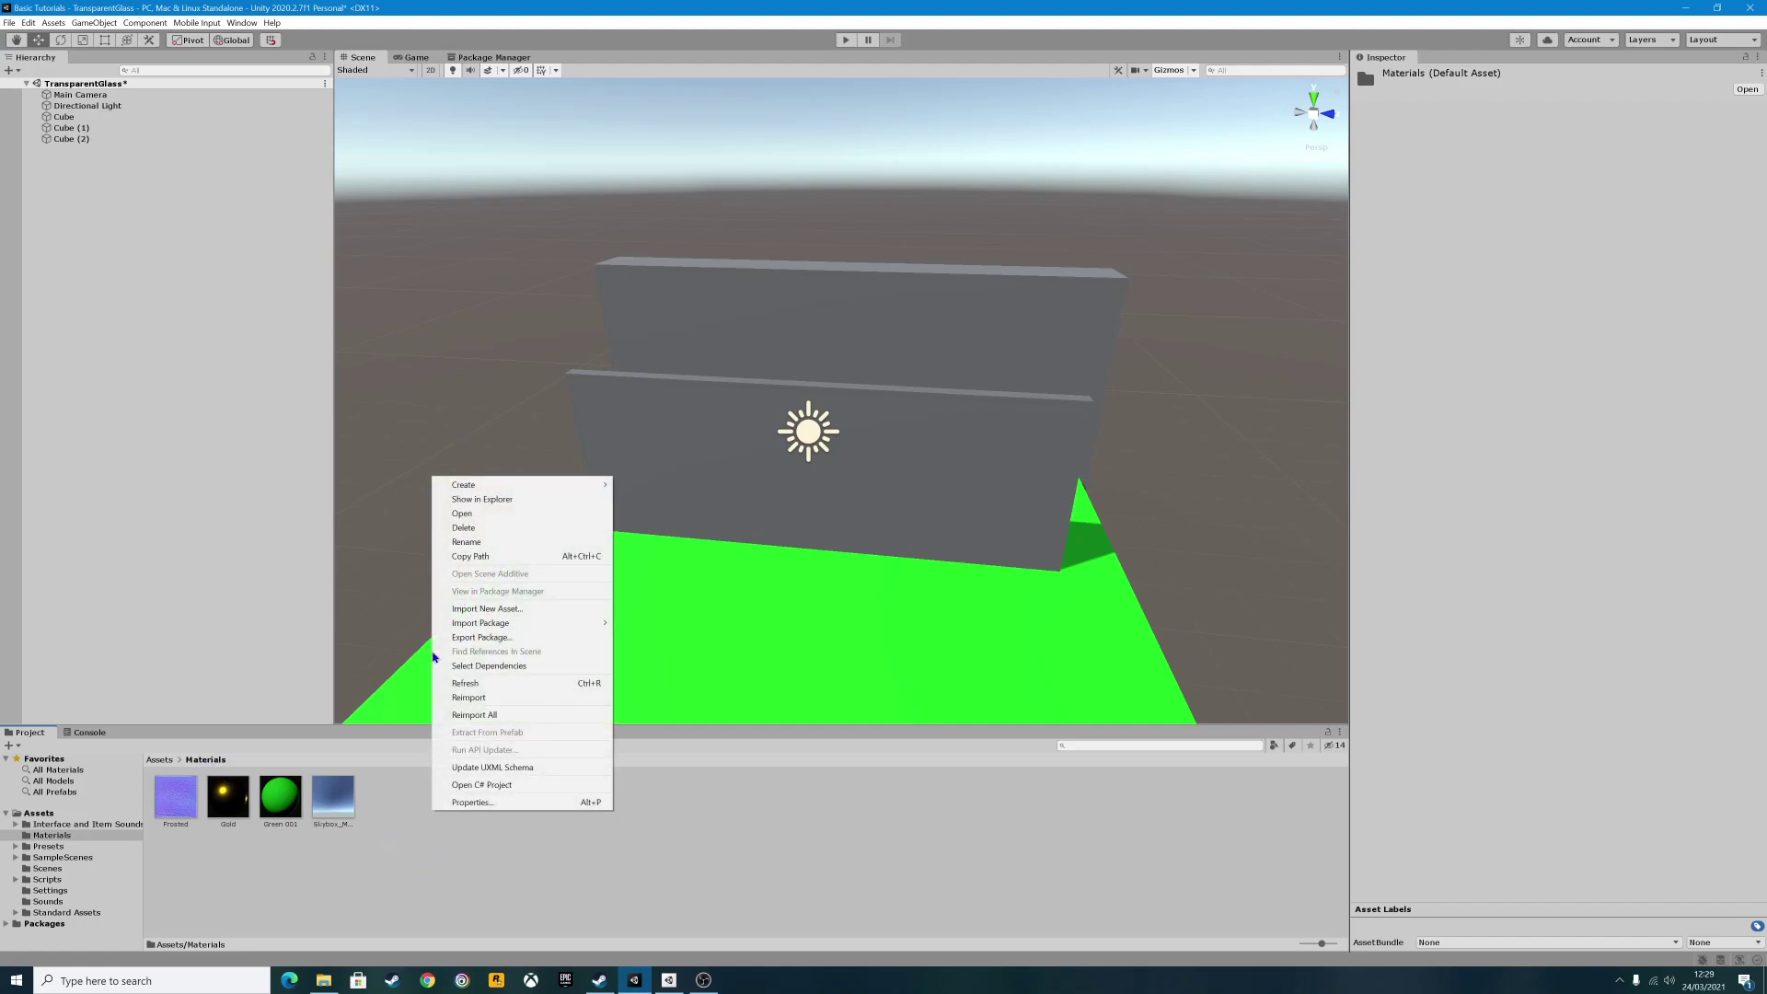
mouse_move(480, 490)
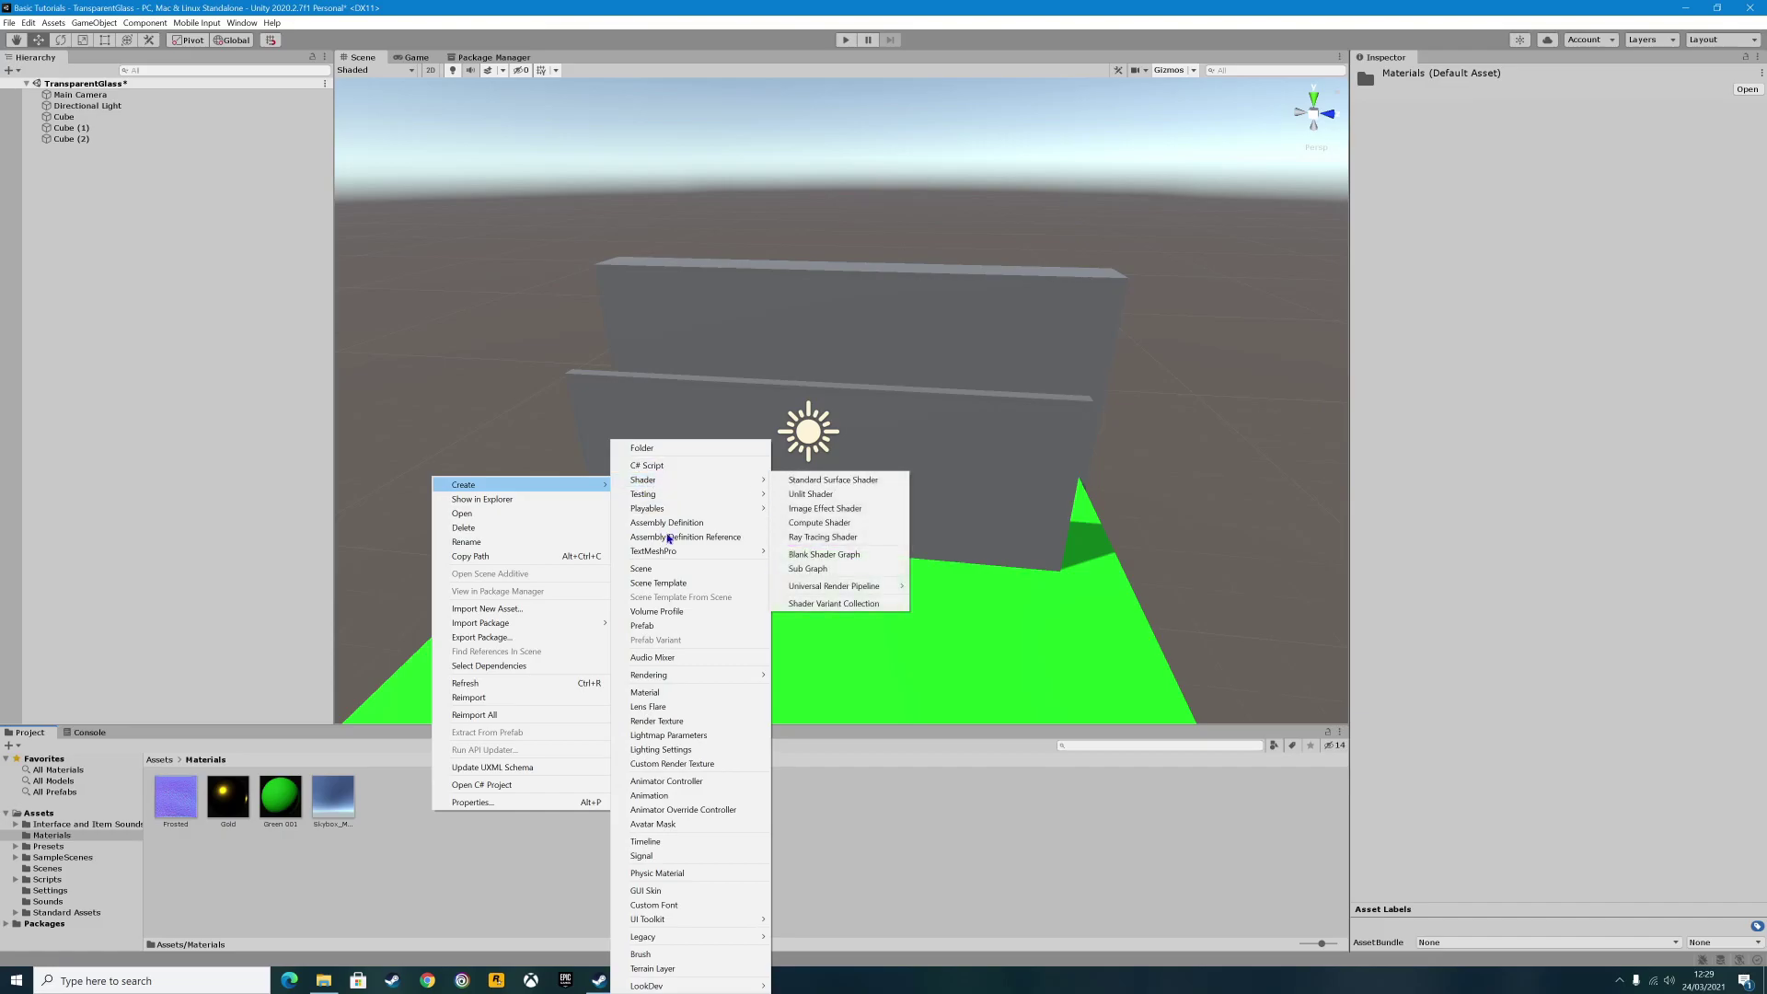
click(665, 701)
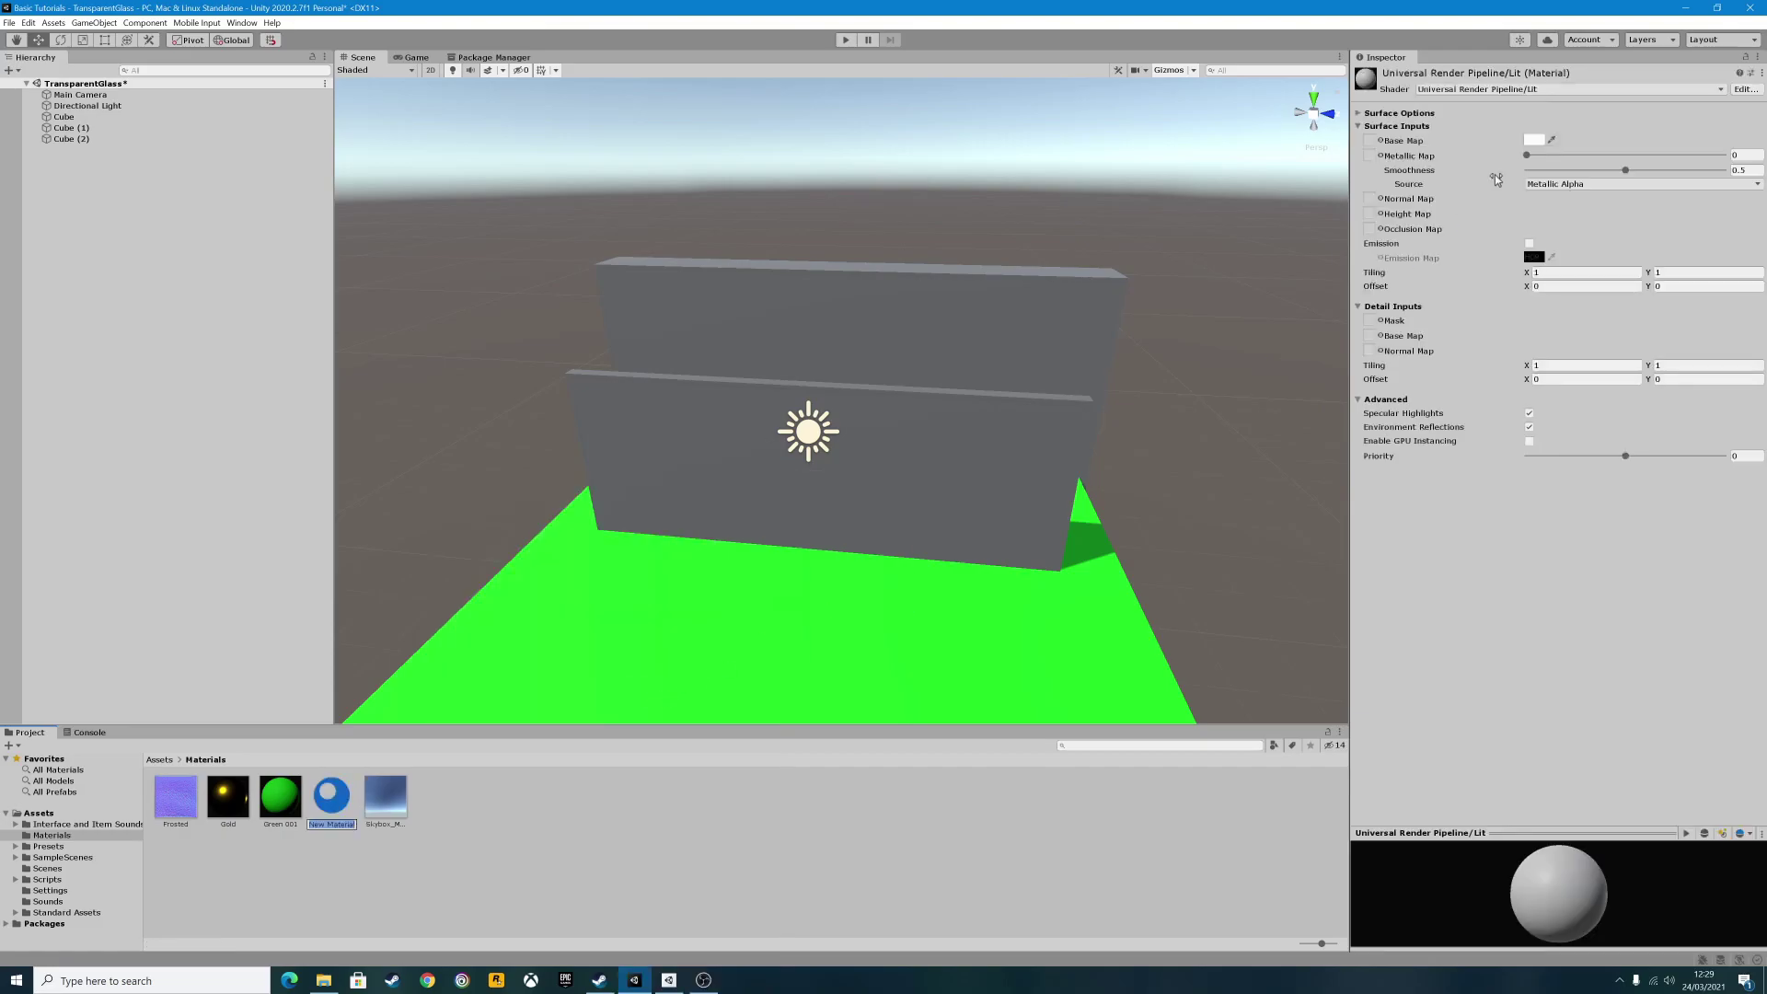
text(Glass)
key(Return)
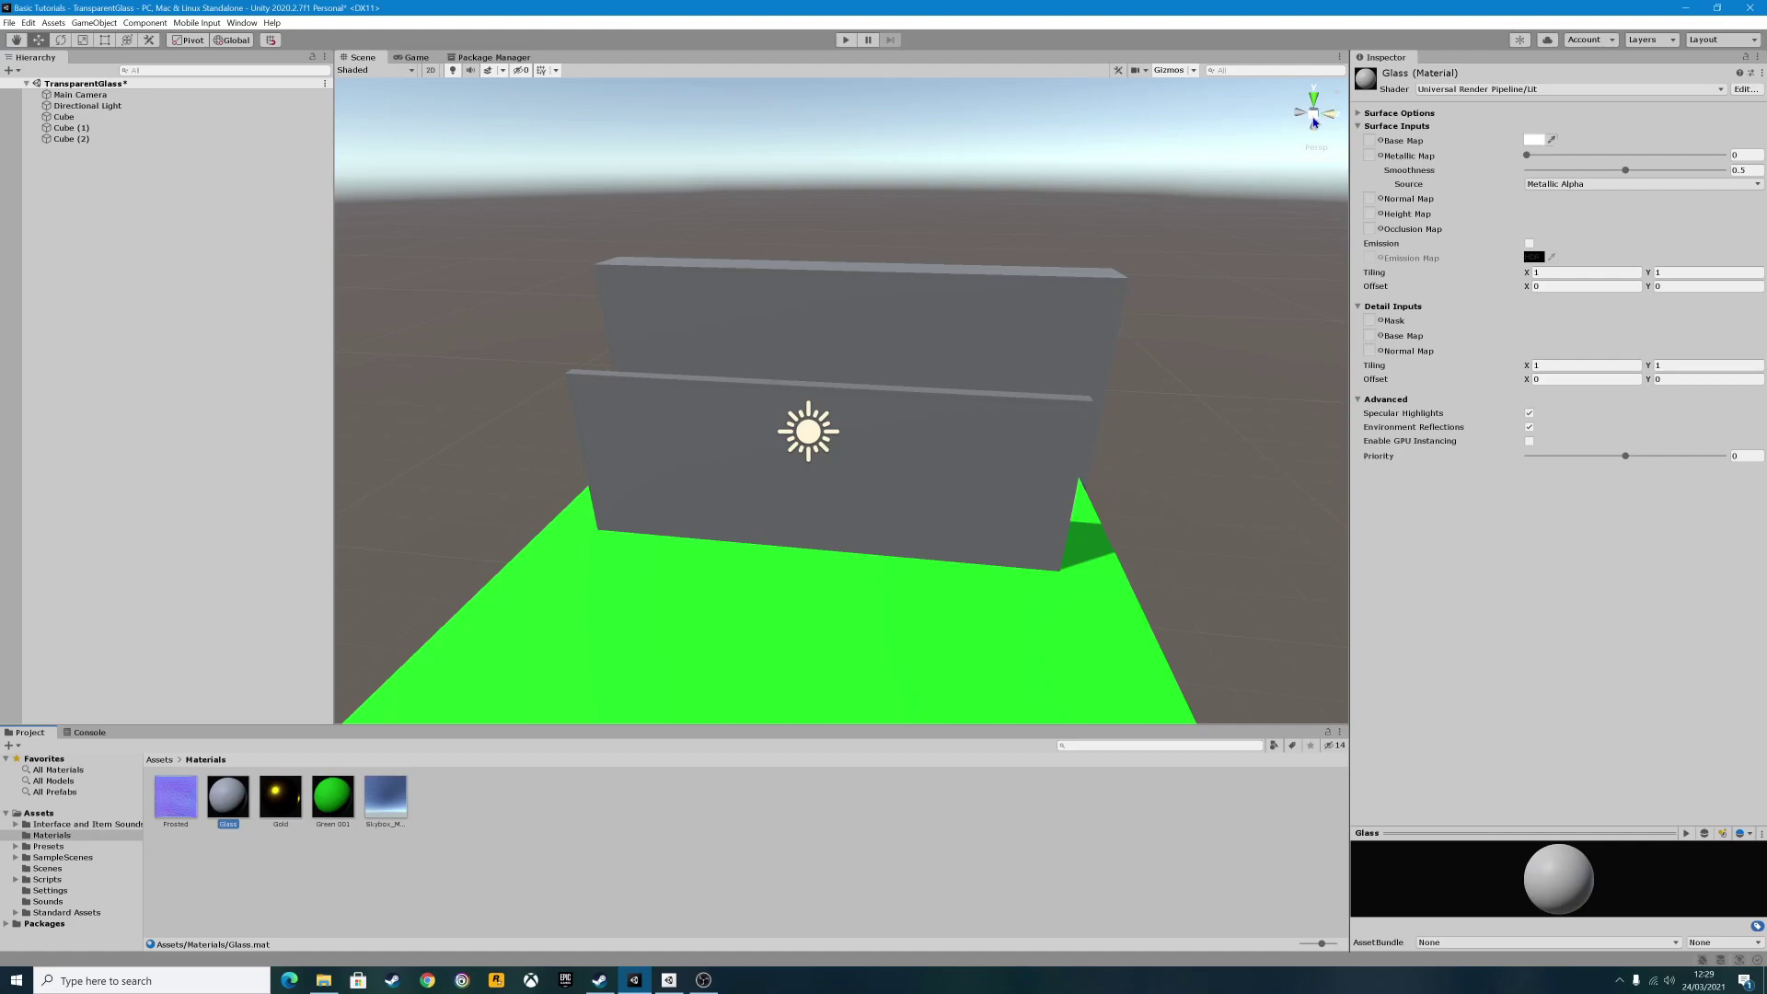
Give the Glass material a pale cyan Base Map colour of about D3FFF8
click(1360, 113)
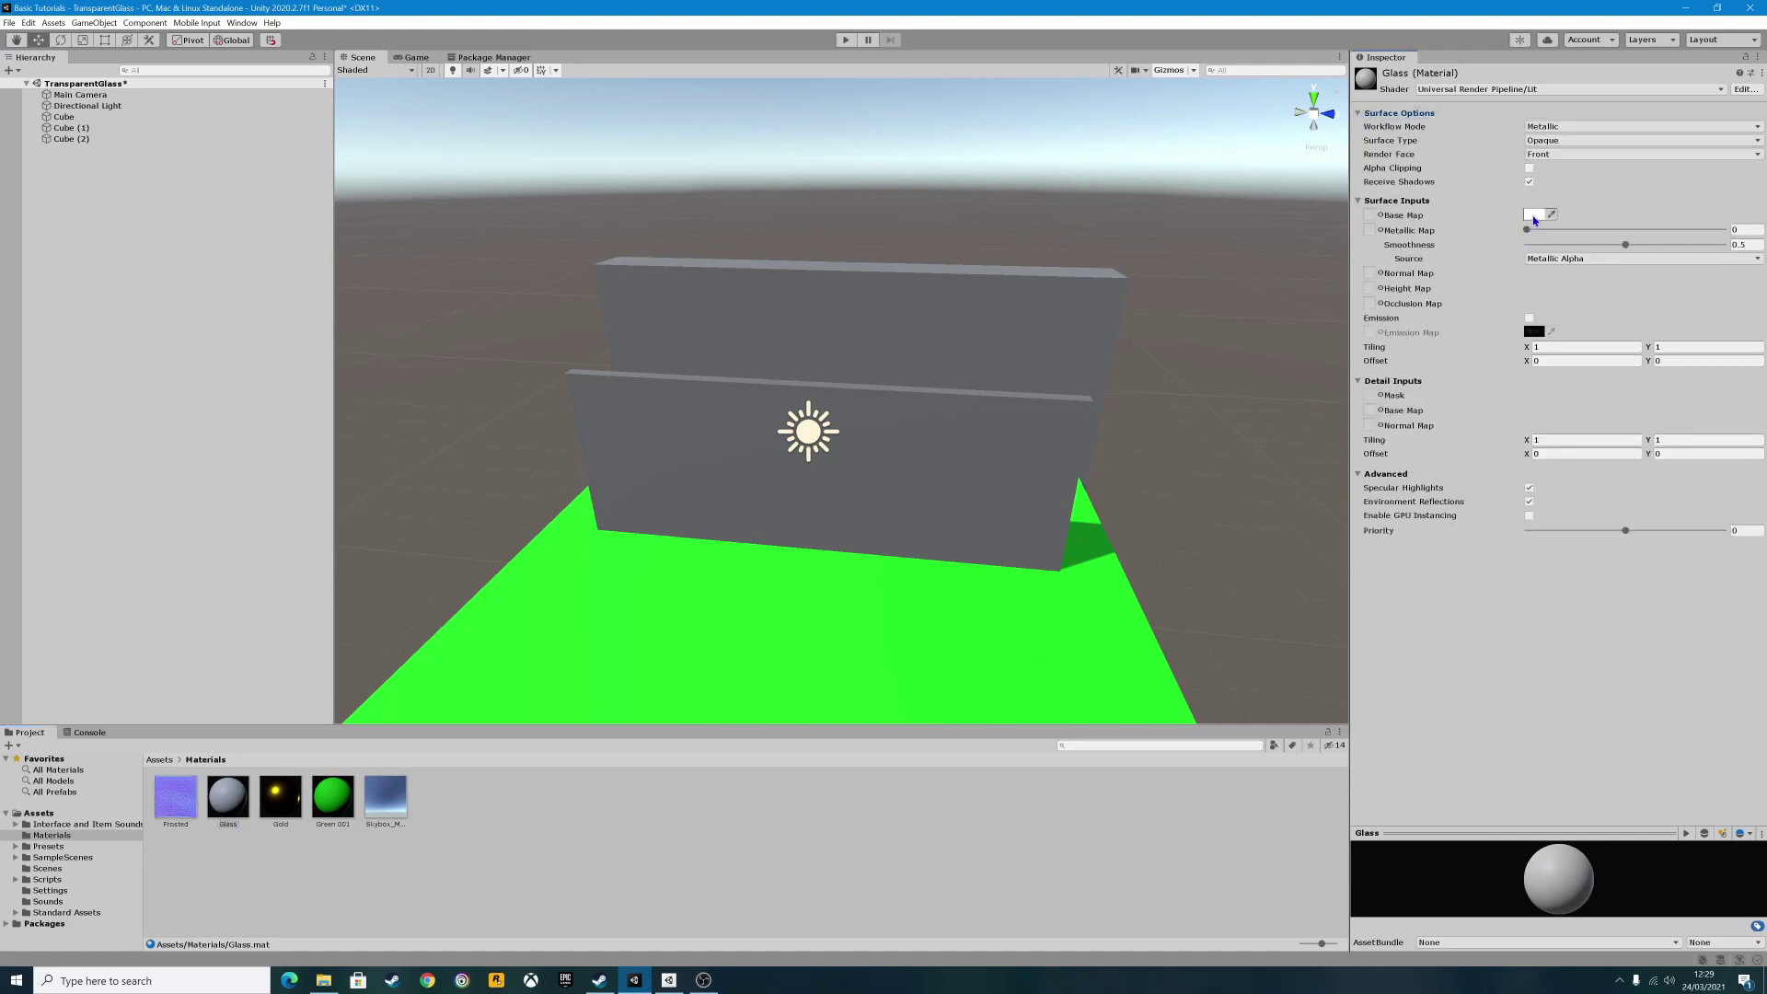
click(1535, 215)
click(1550, 315)
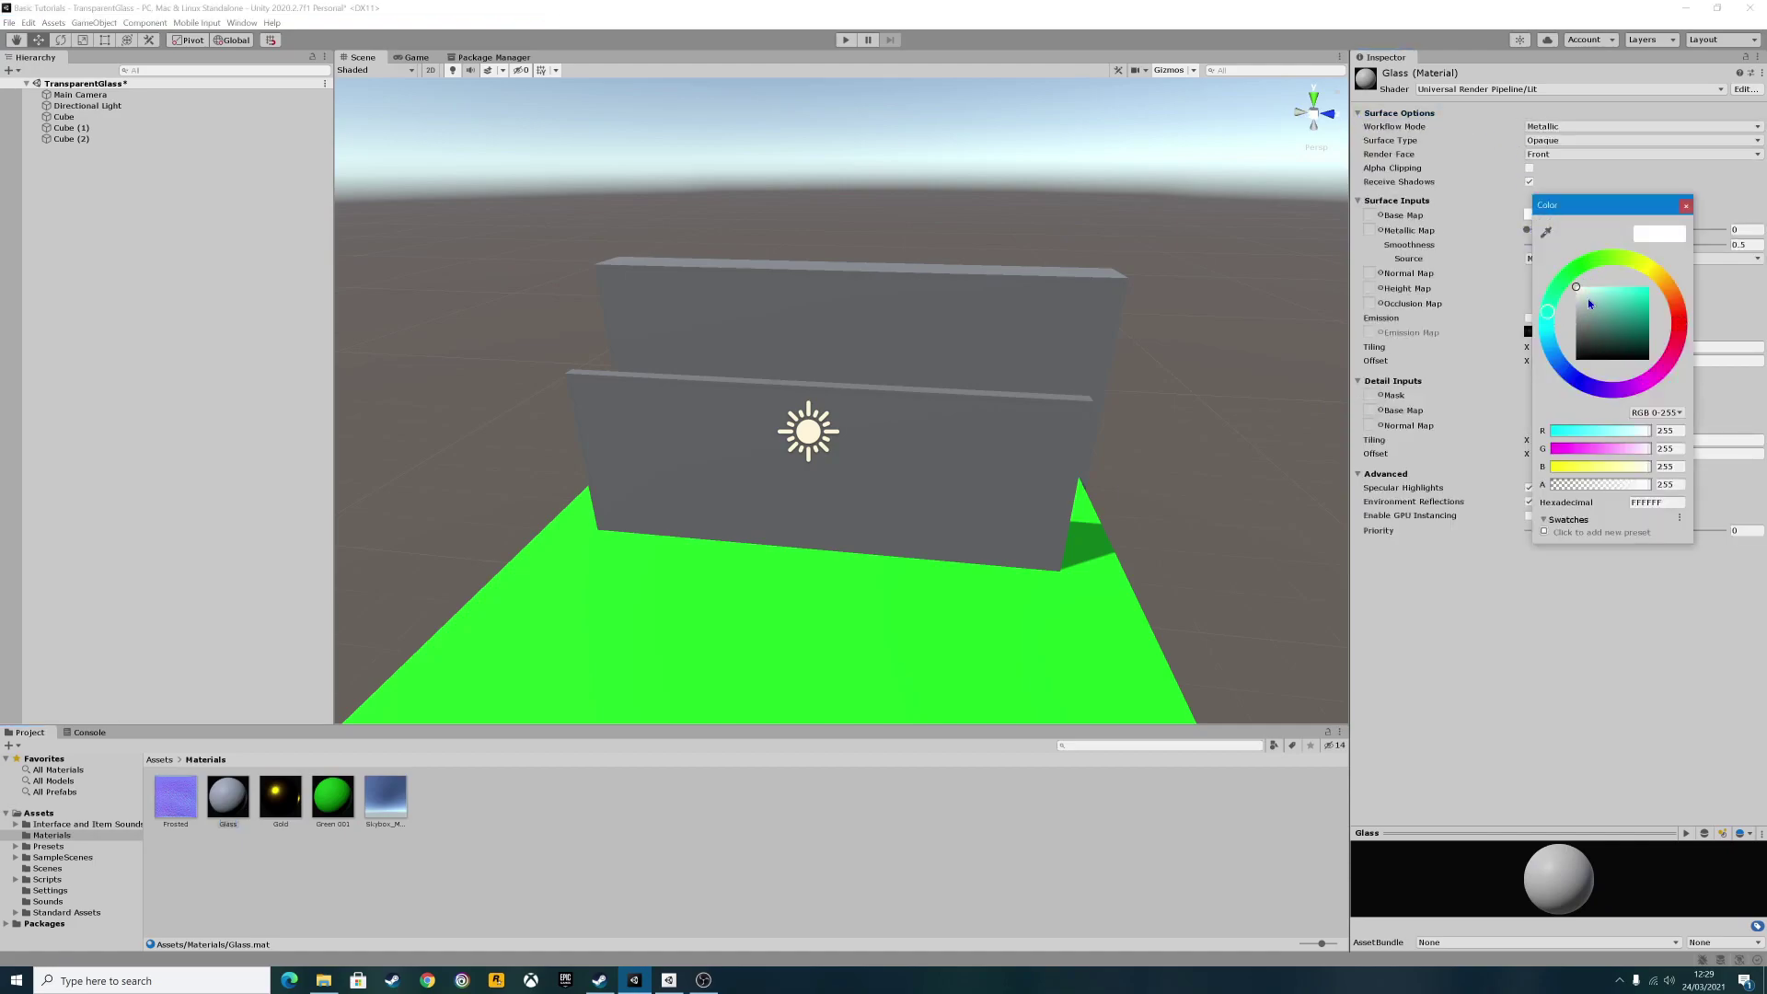
drag(1590, 304, 1590, 289)
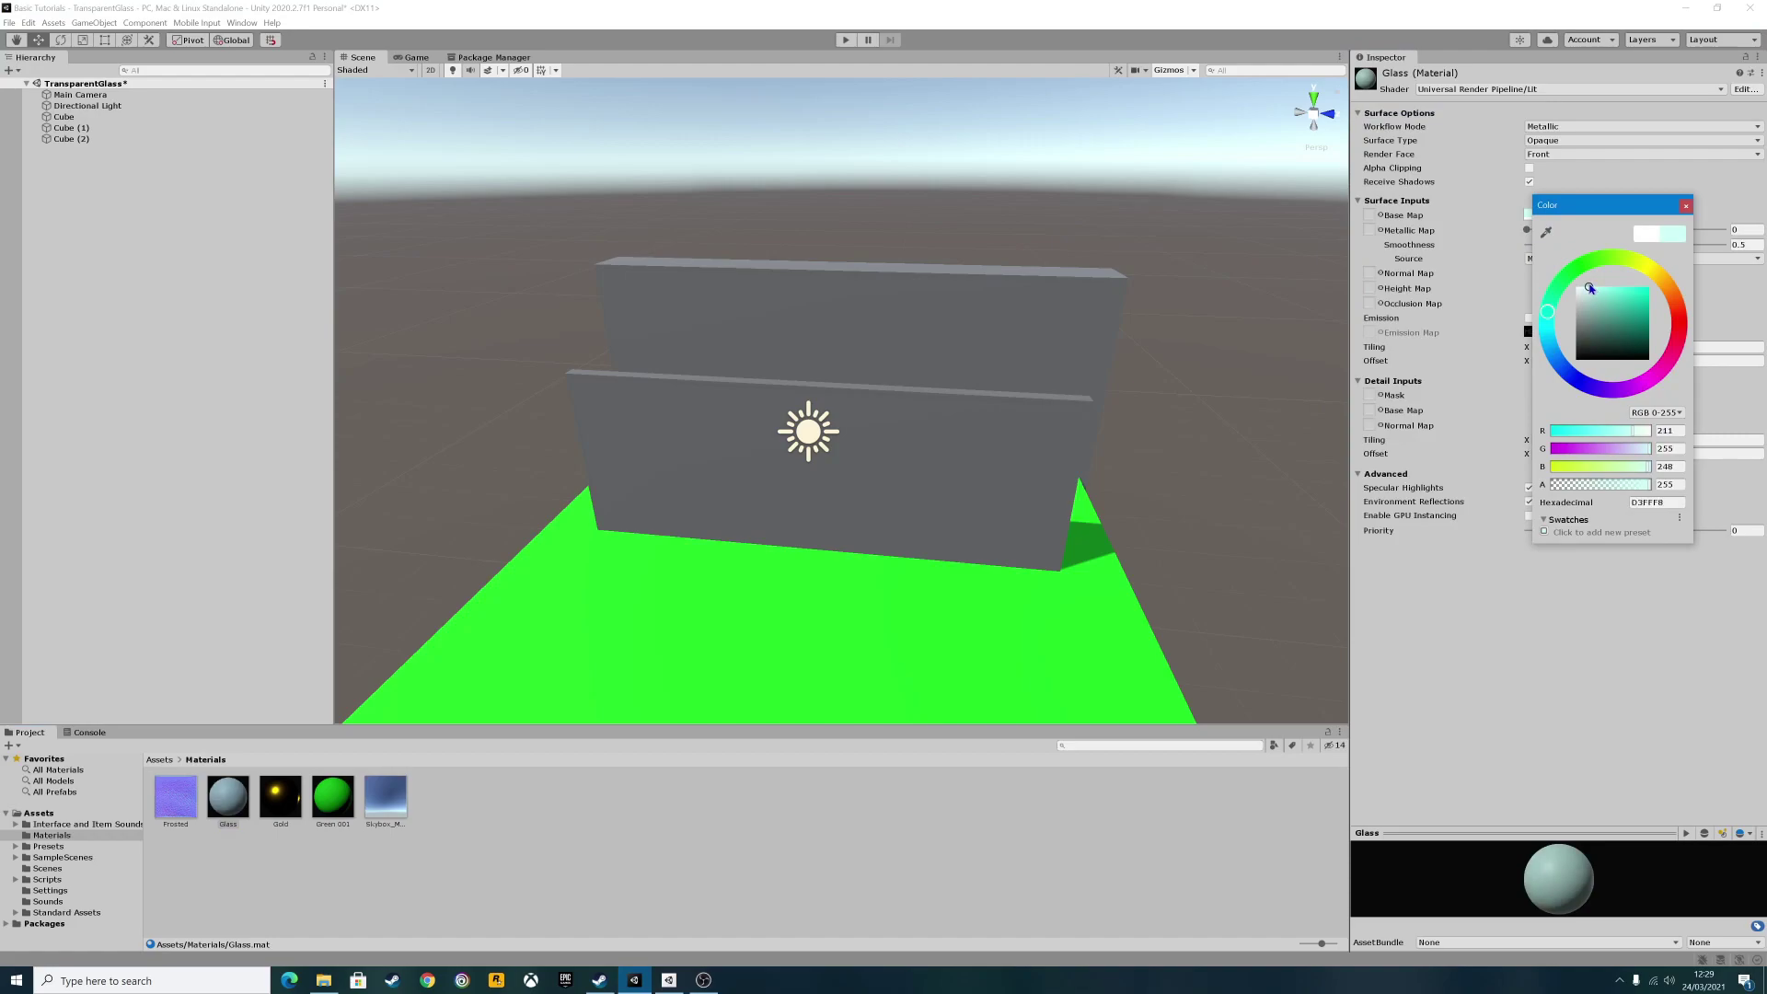
click(1686, 206)
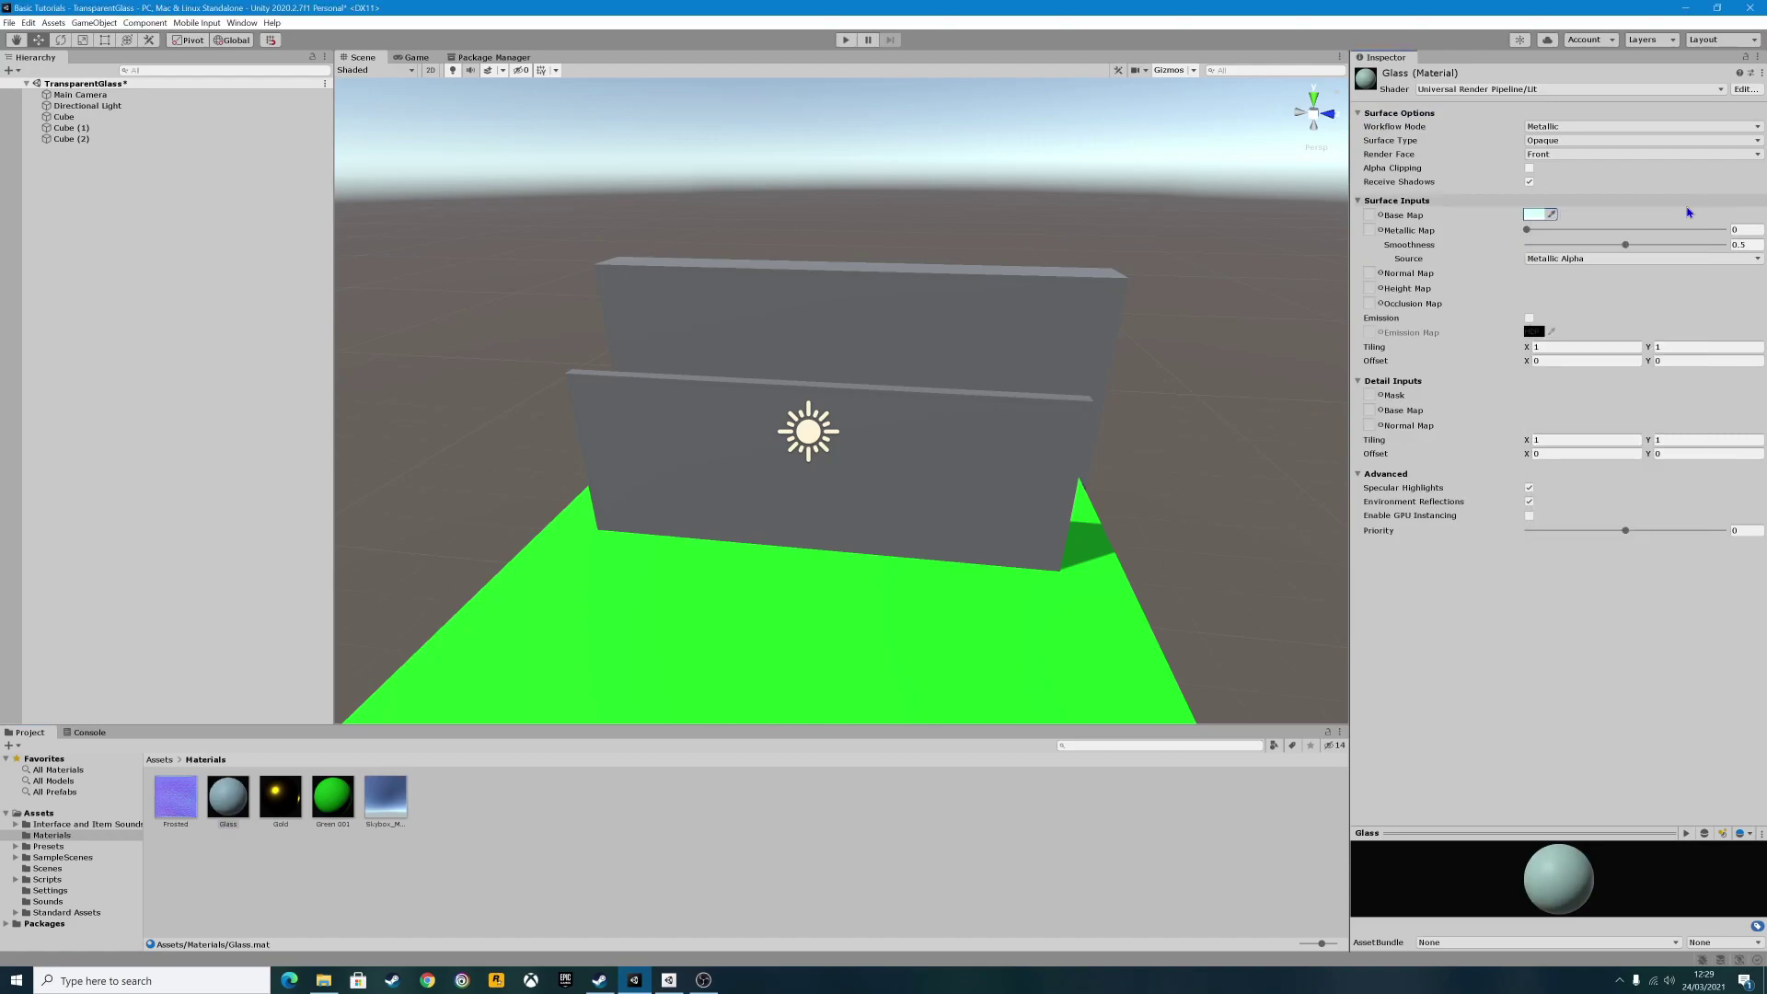
Set the Glass material's surface type to Transparent and lower its Base Map colour's alpha so it is partly see-through
click(1549, 141)
click(1563, 171)
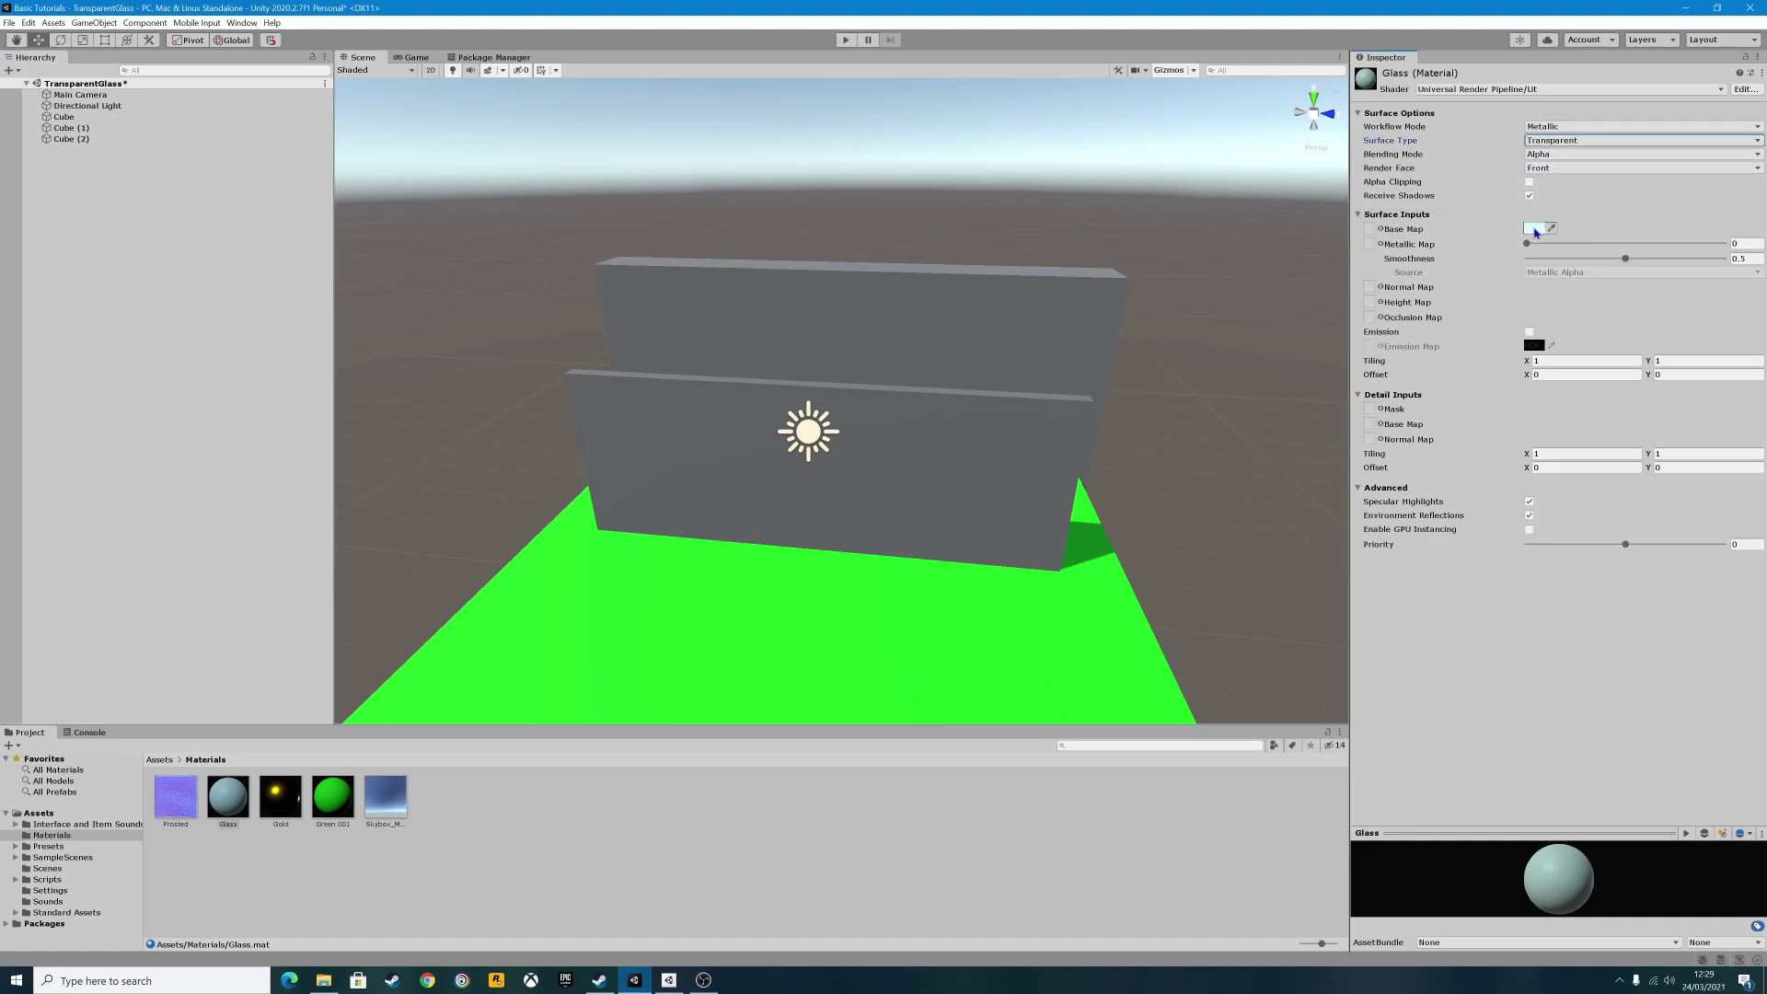
click(1535, 230)
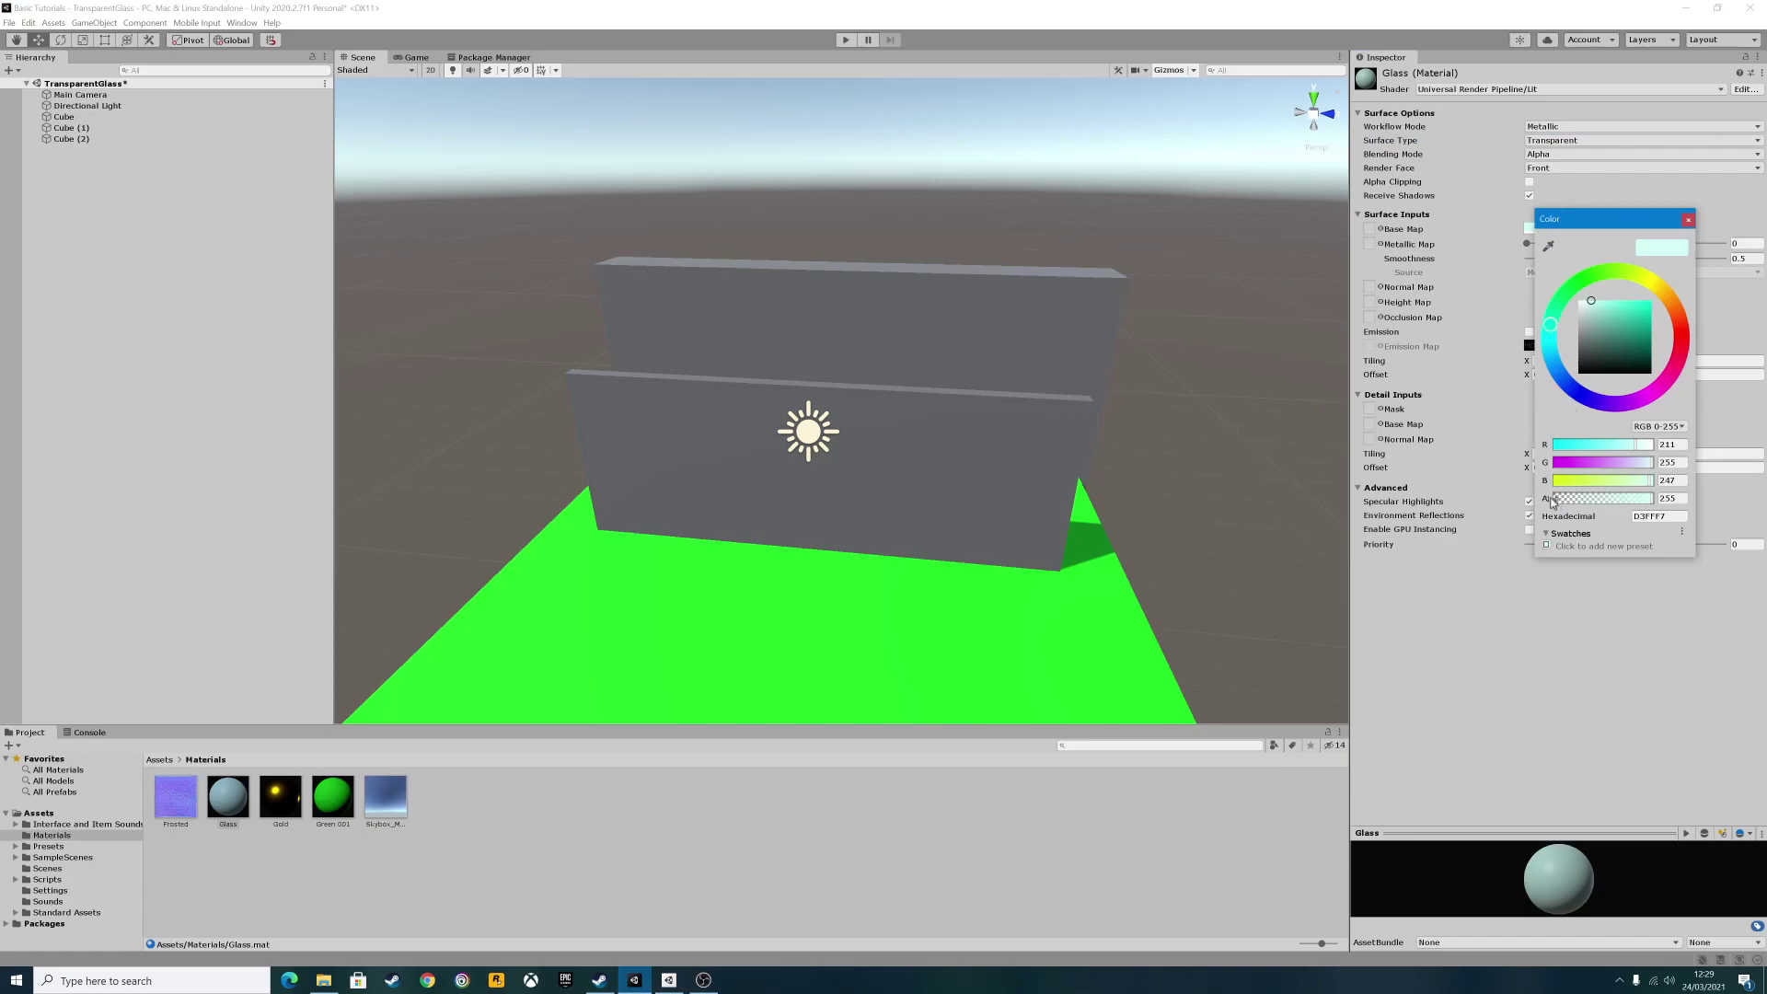
drag(1646, 503, 1597, 504)
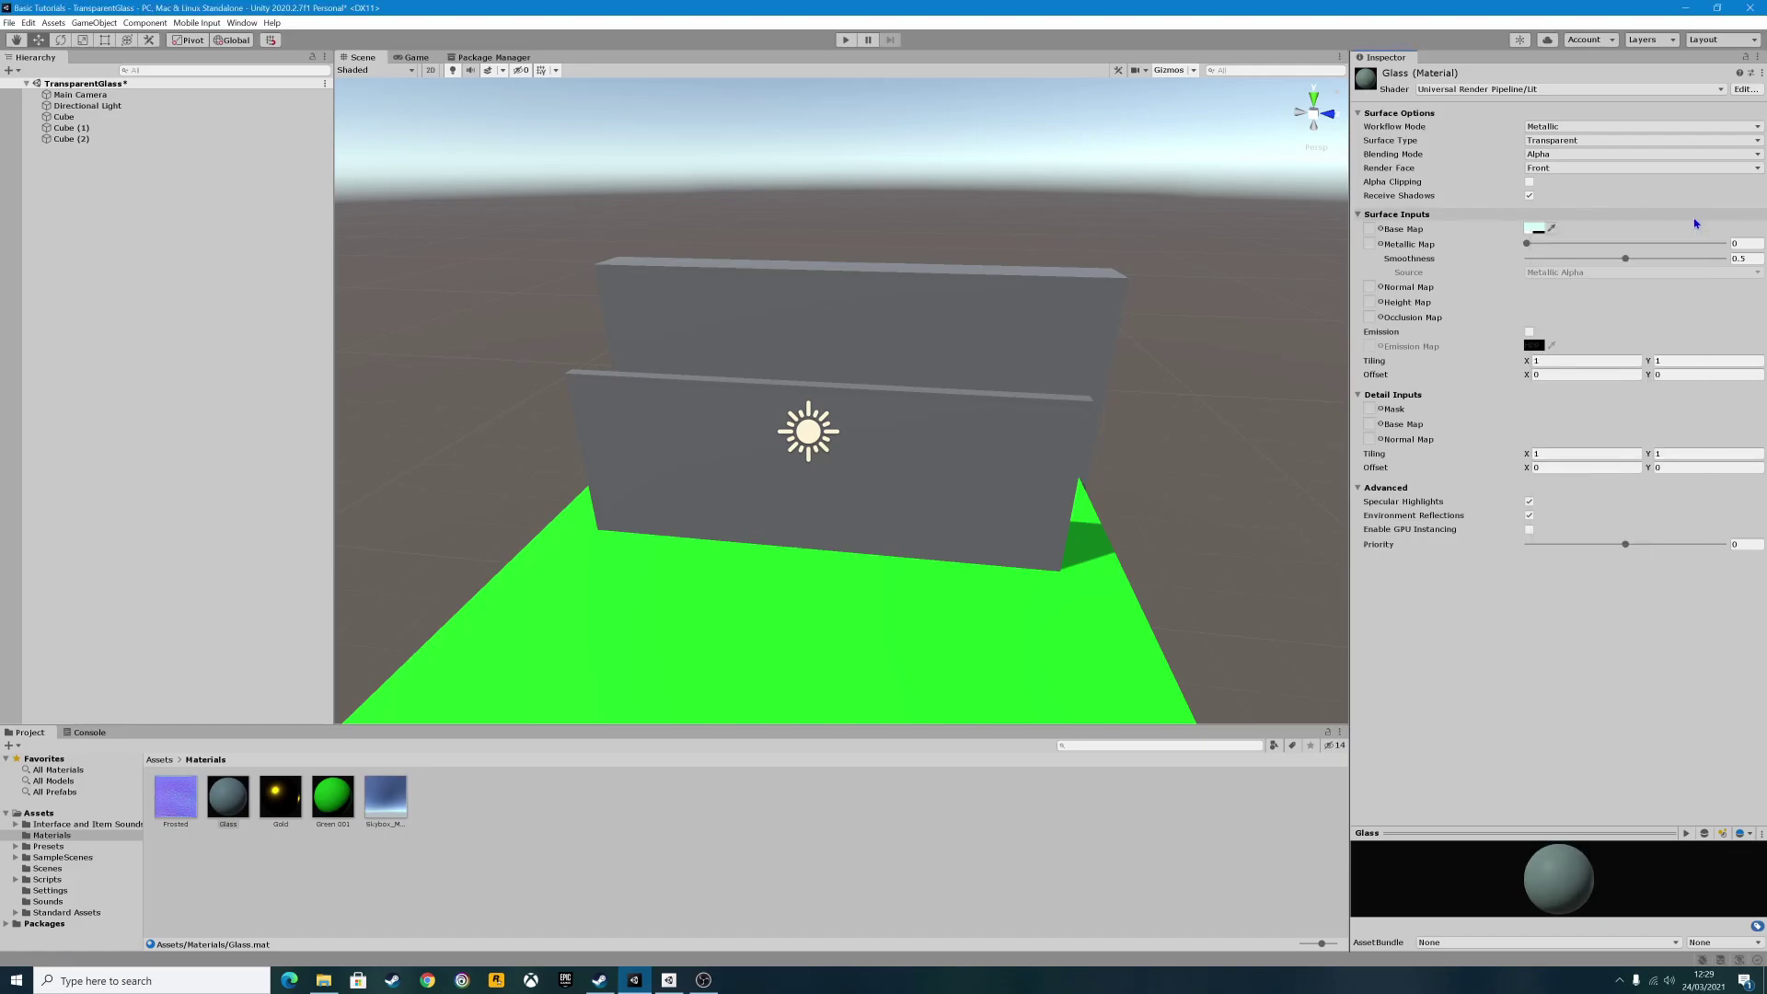
click(1688, 219)
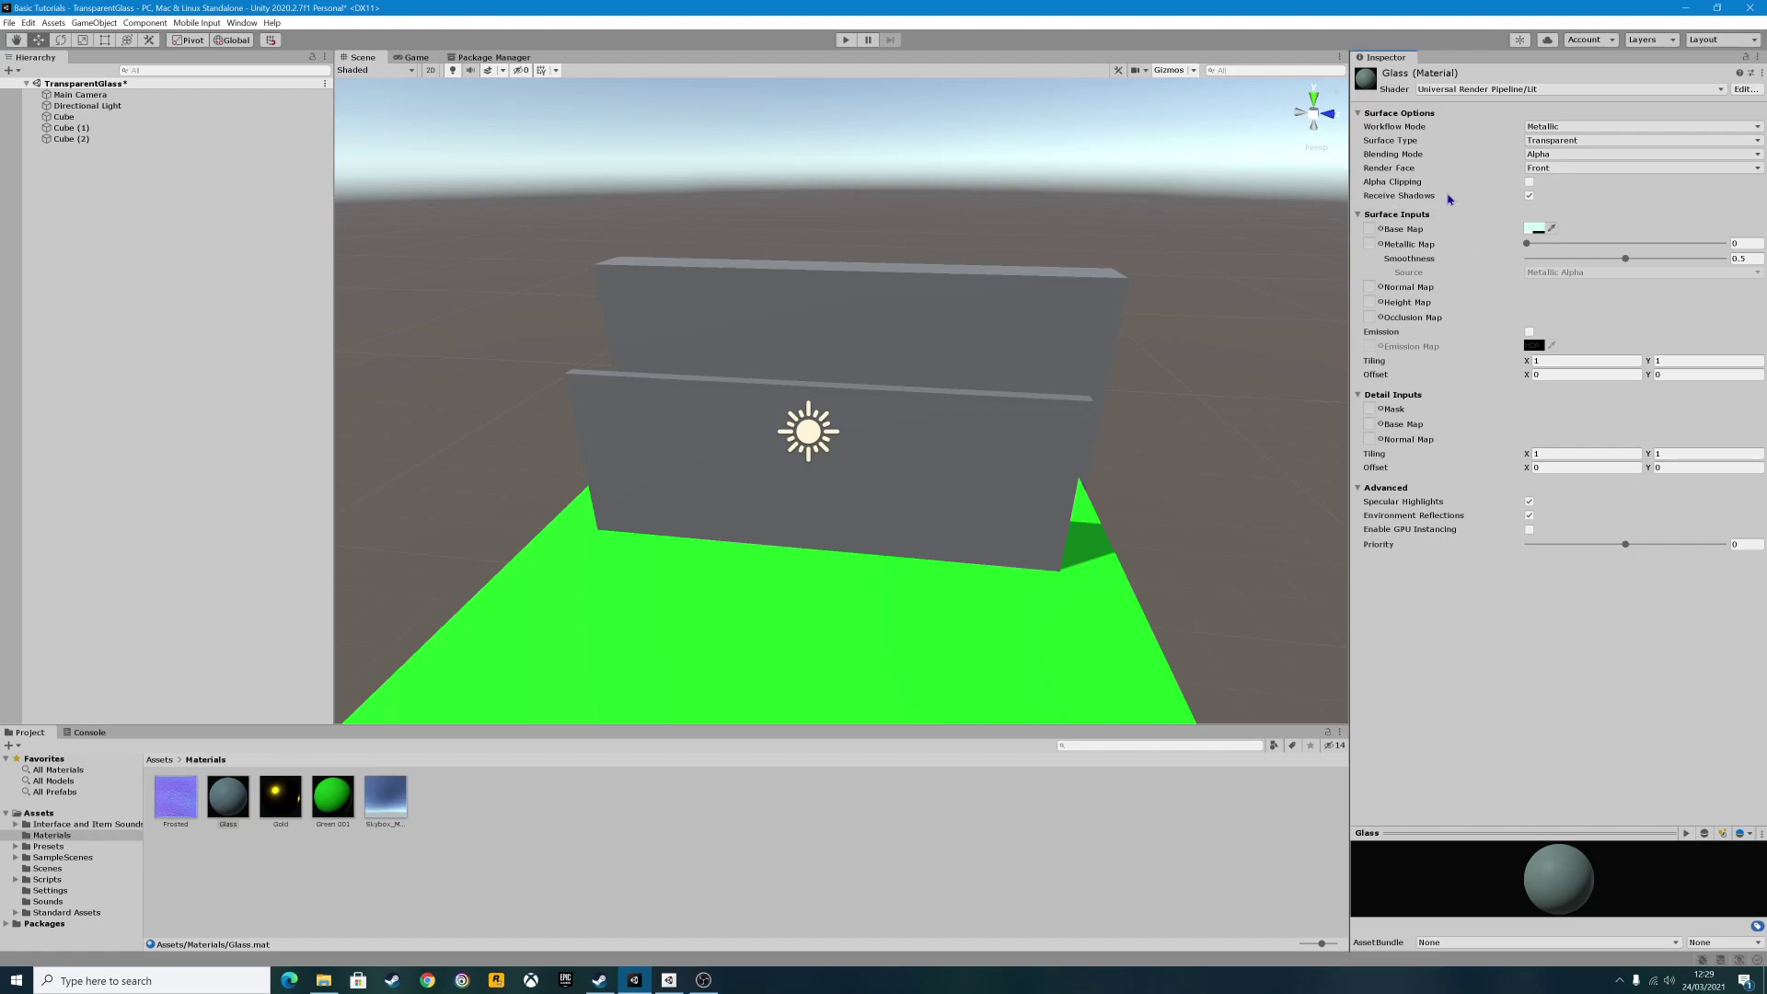
Apply the Glass material to the thin panel in front of the back wall and view the panel from the front
click(229, 799)
drag(230, 799, 694, 477)
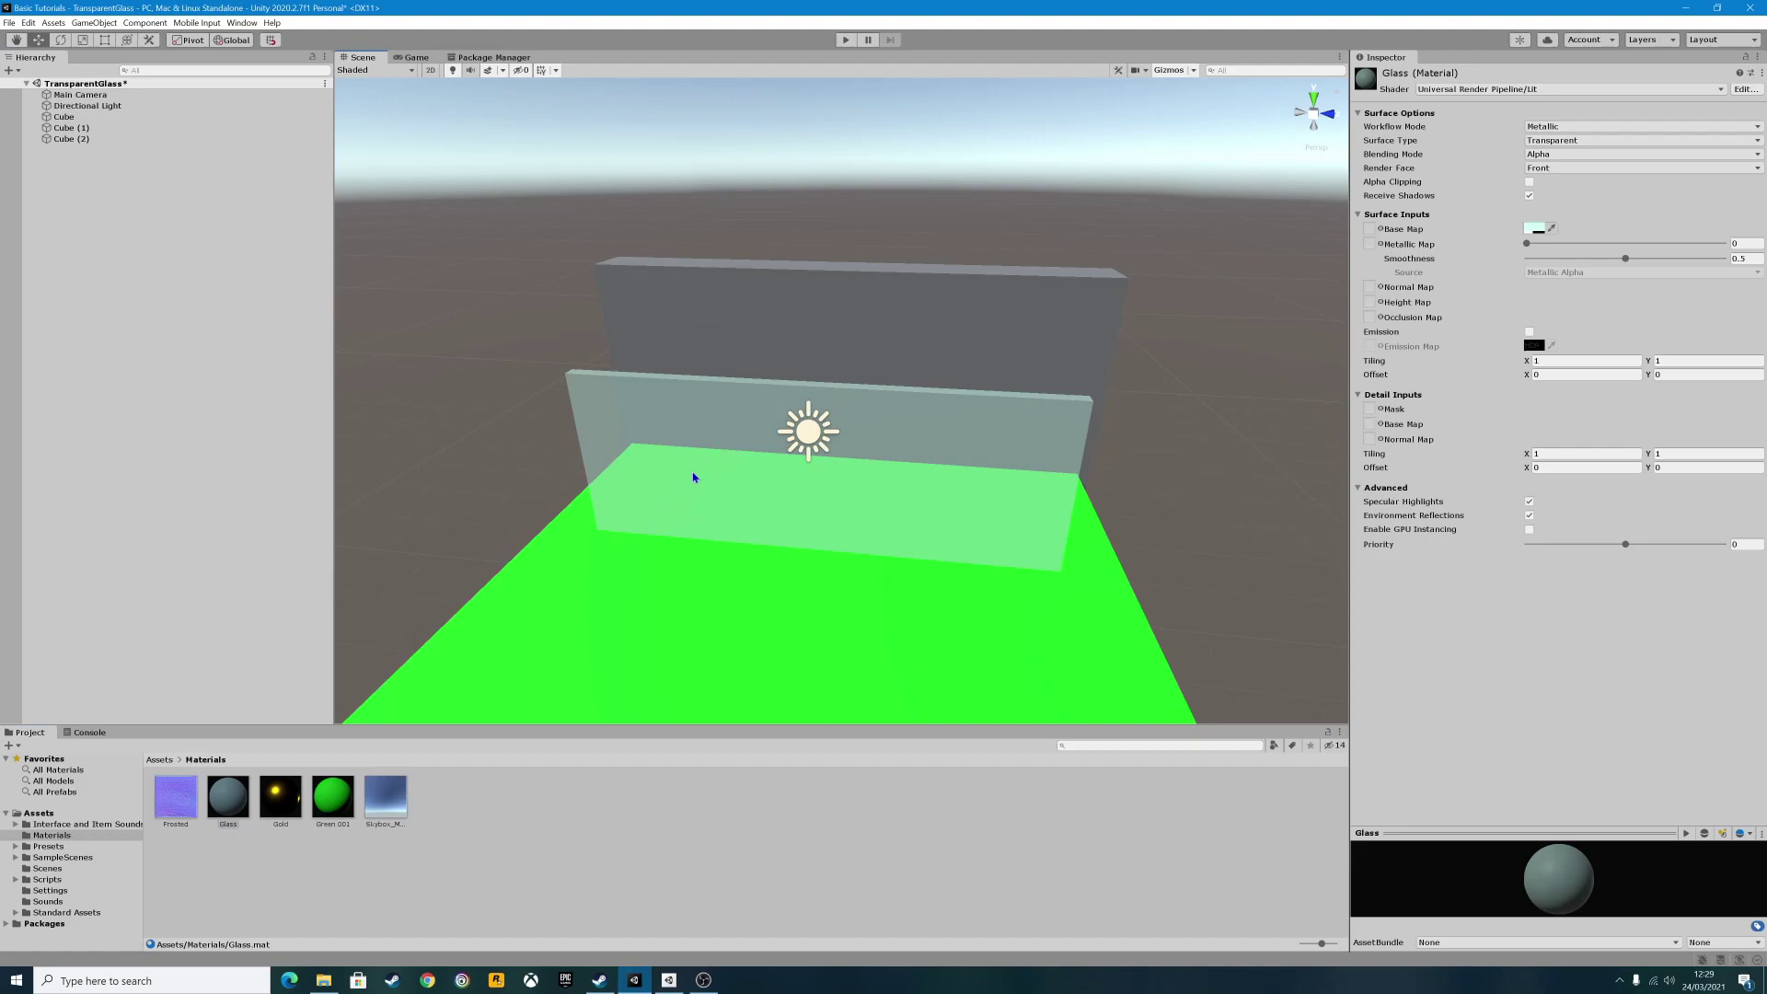
right_drag(558, 500, 589, 436)
scroll(604, 516, up, 2)
middle_drag(603, 516, 674, 433)
scroll(646, 489, up, 2)
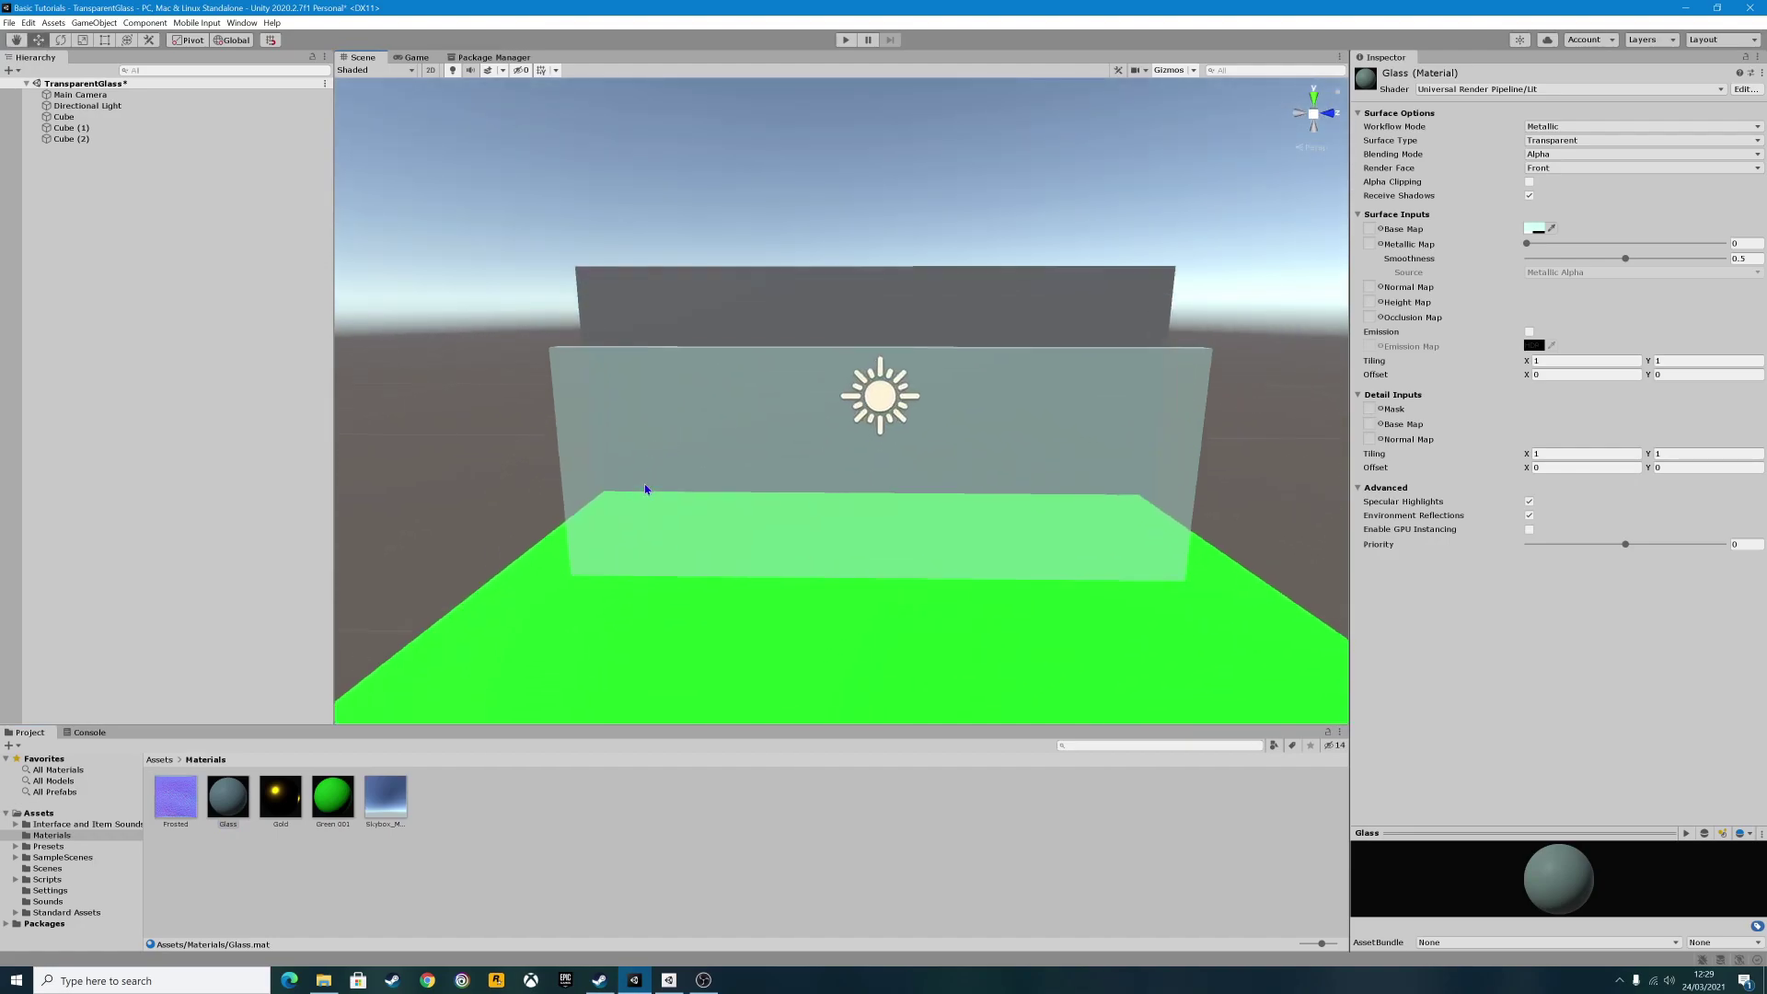
Try an orange Base Map colour of DB8650 on the Glass material and view the tinted panel
alt+drag(645, 489, 742, 488)
middle_drag(742, 489, 703, 505)
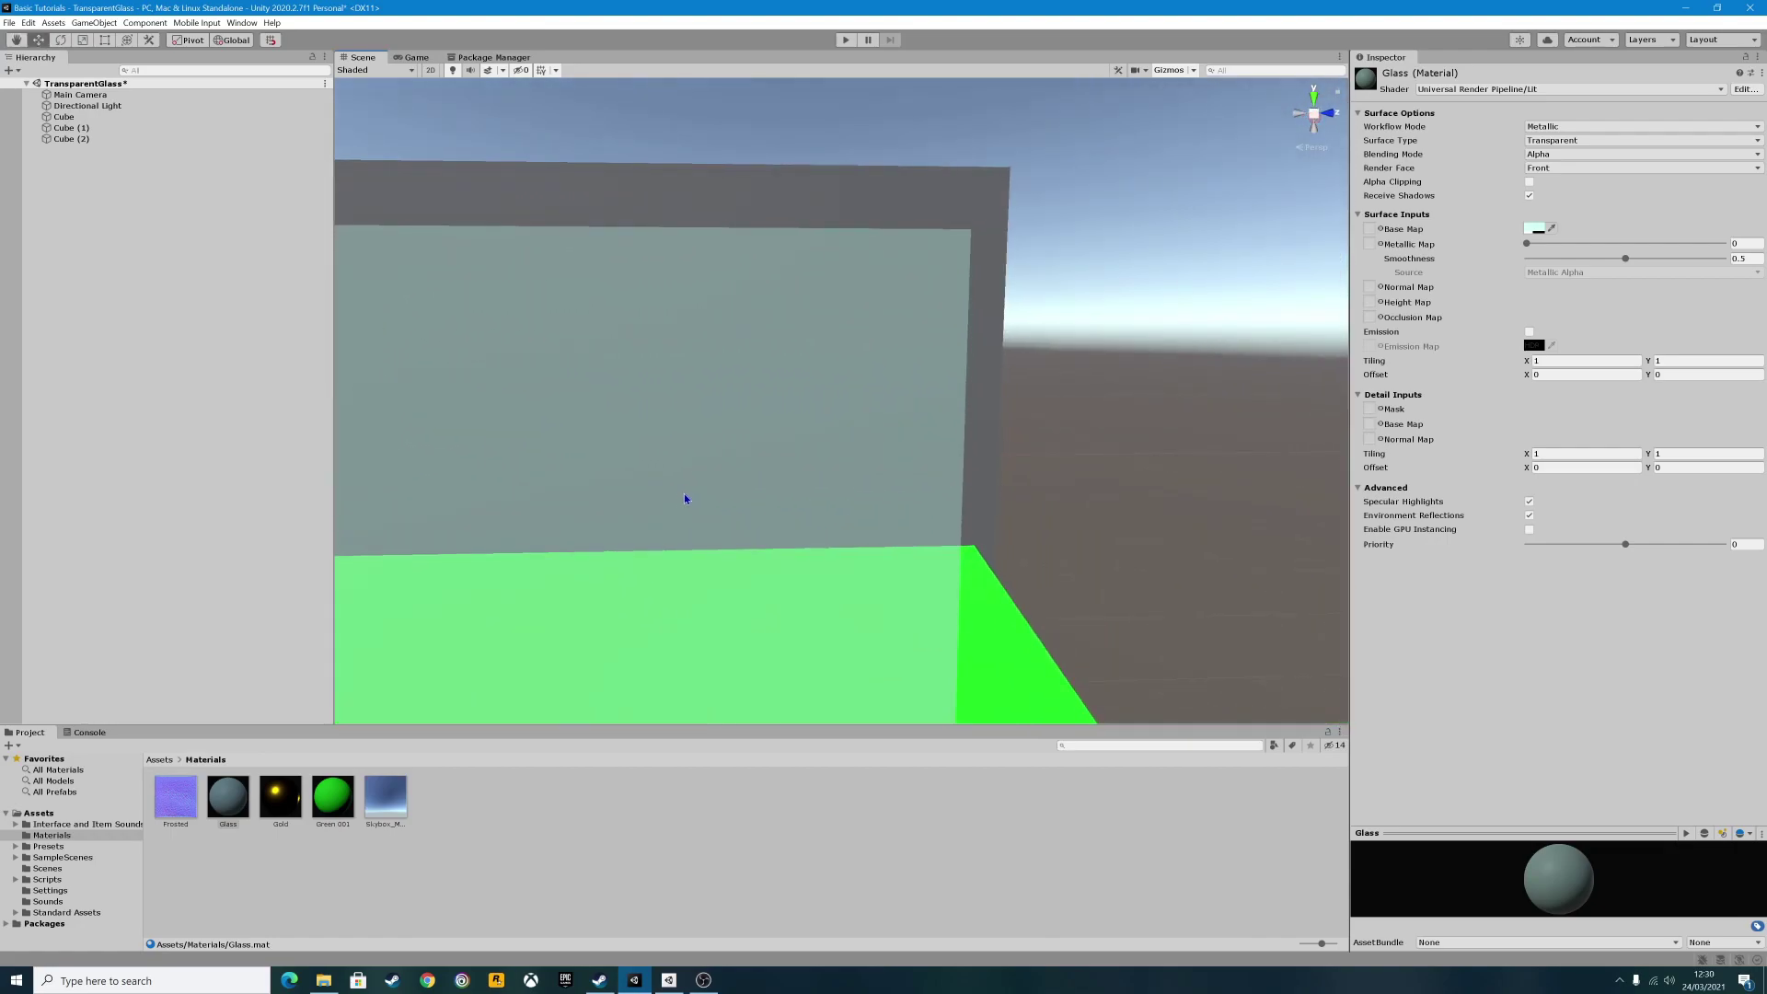
scroll(685, 499, up, 5)
click(1536, 229)
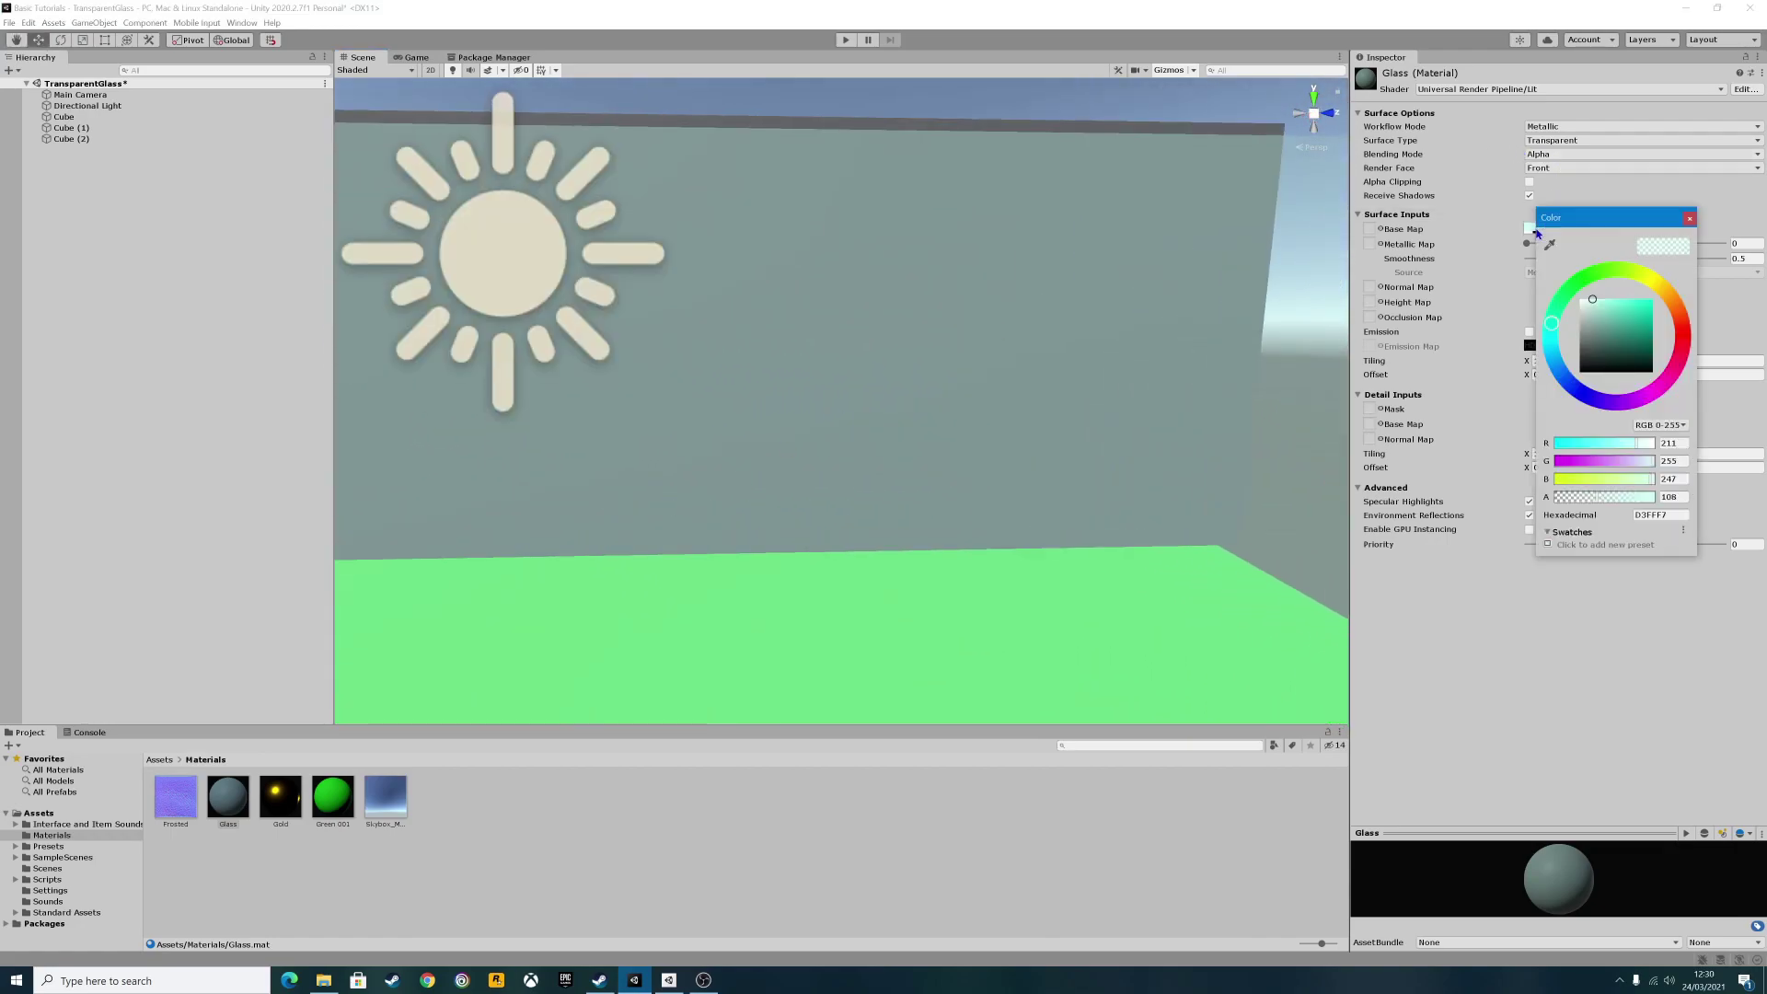
click(1677, 310)
mouse_move(1637, 315)
mouse_down()
mouse_move(1645, 358)
mouse_move(1602, 304)
mouse_move(1624, 310)
mouse_up()
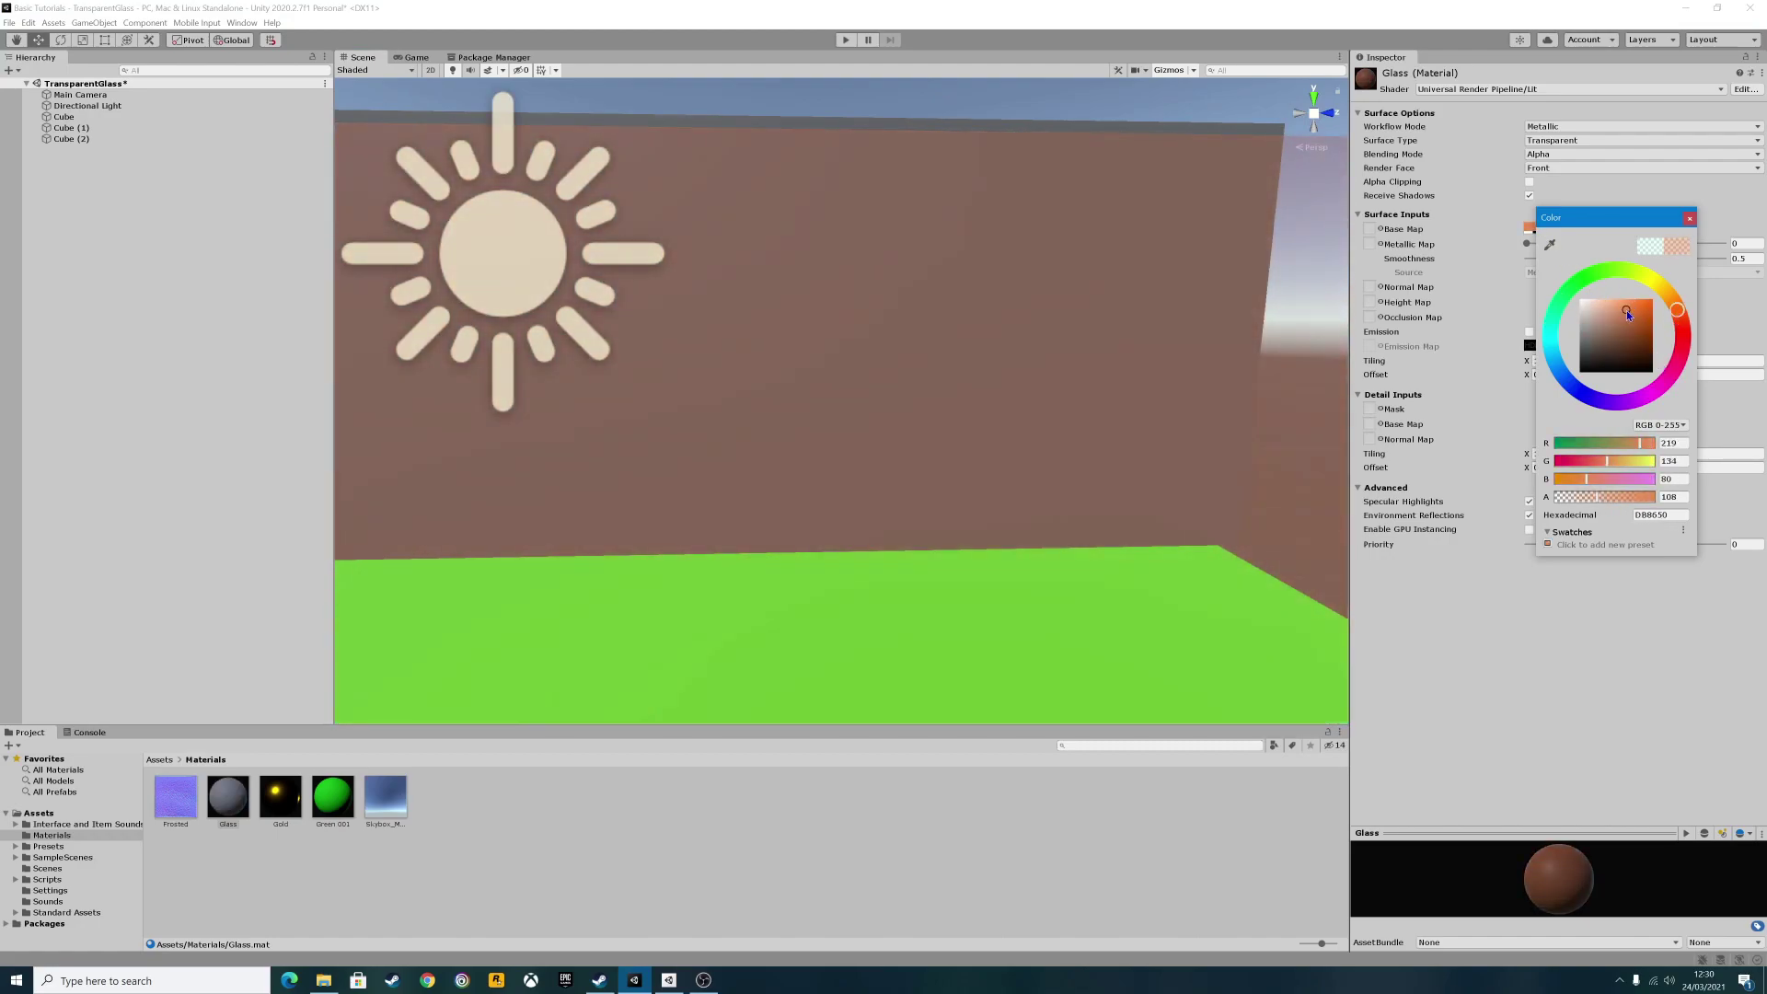
scroll(1048, 316, down, 4)
middle_drag(1047, 316, 1132, 301)
right_drag(690, 350, 840, 355)
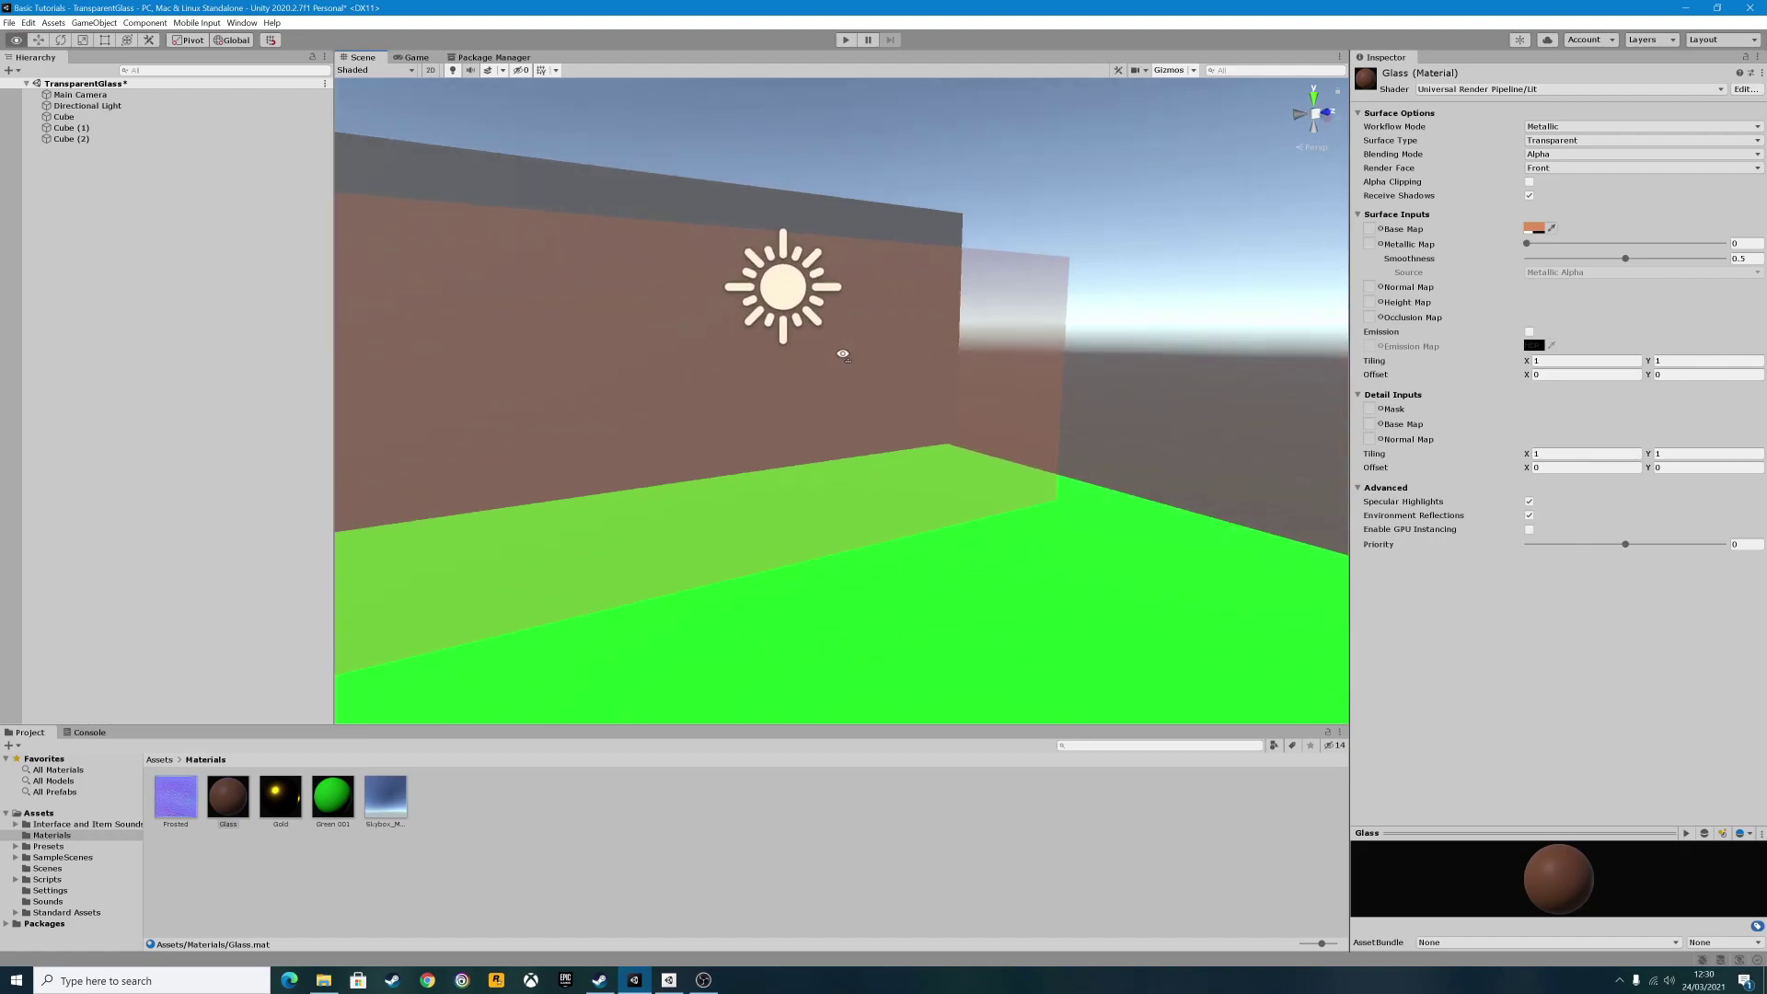
middle_drag(840, 355, 904, 371)
right_drag(1038, 395, 952, 382)
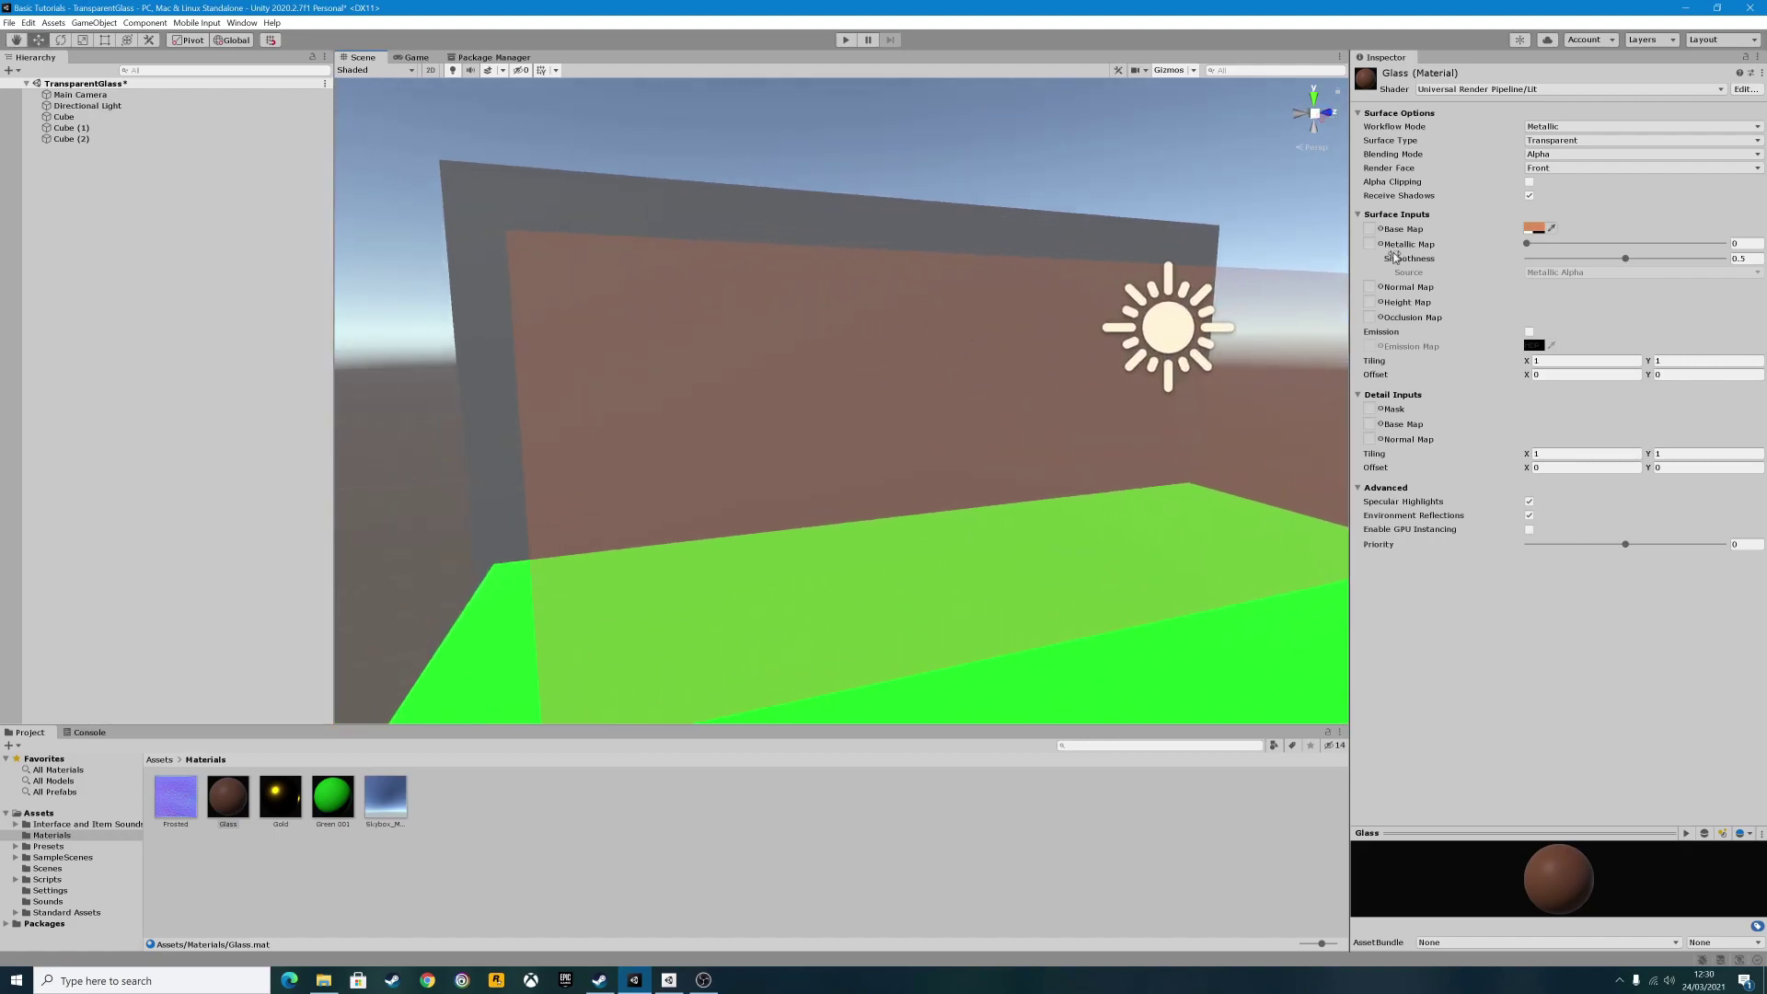
Set the Glass material's Base Map colour to a pale blue-cyan, CCE9EA, and view the panel
click(1534, 229)
drag(1574, 357, 1578, 316)
click(1544, 336)
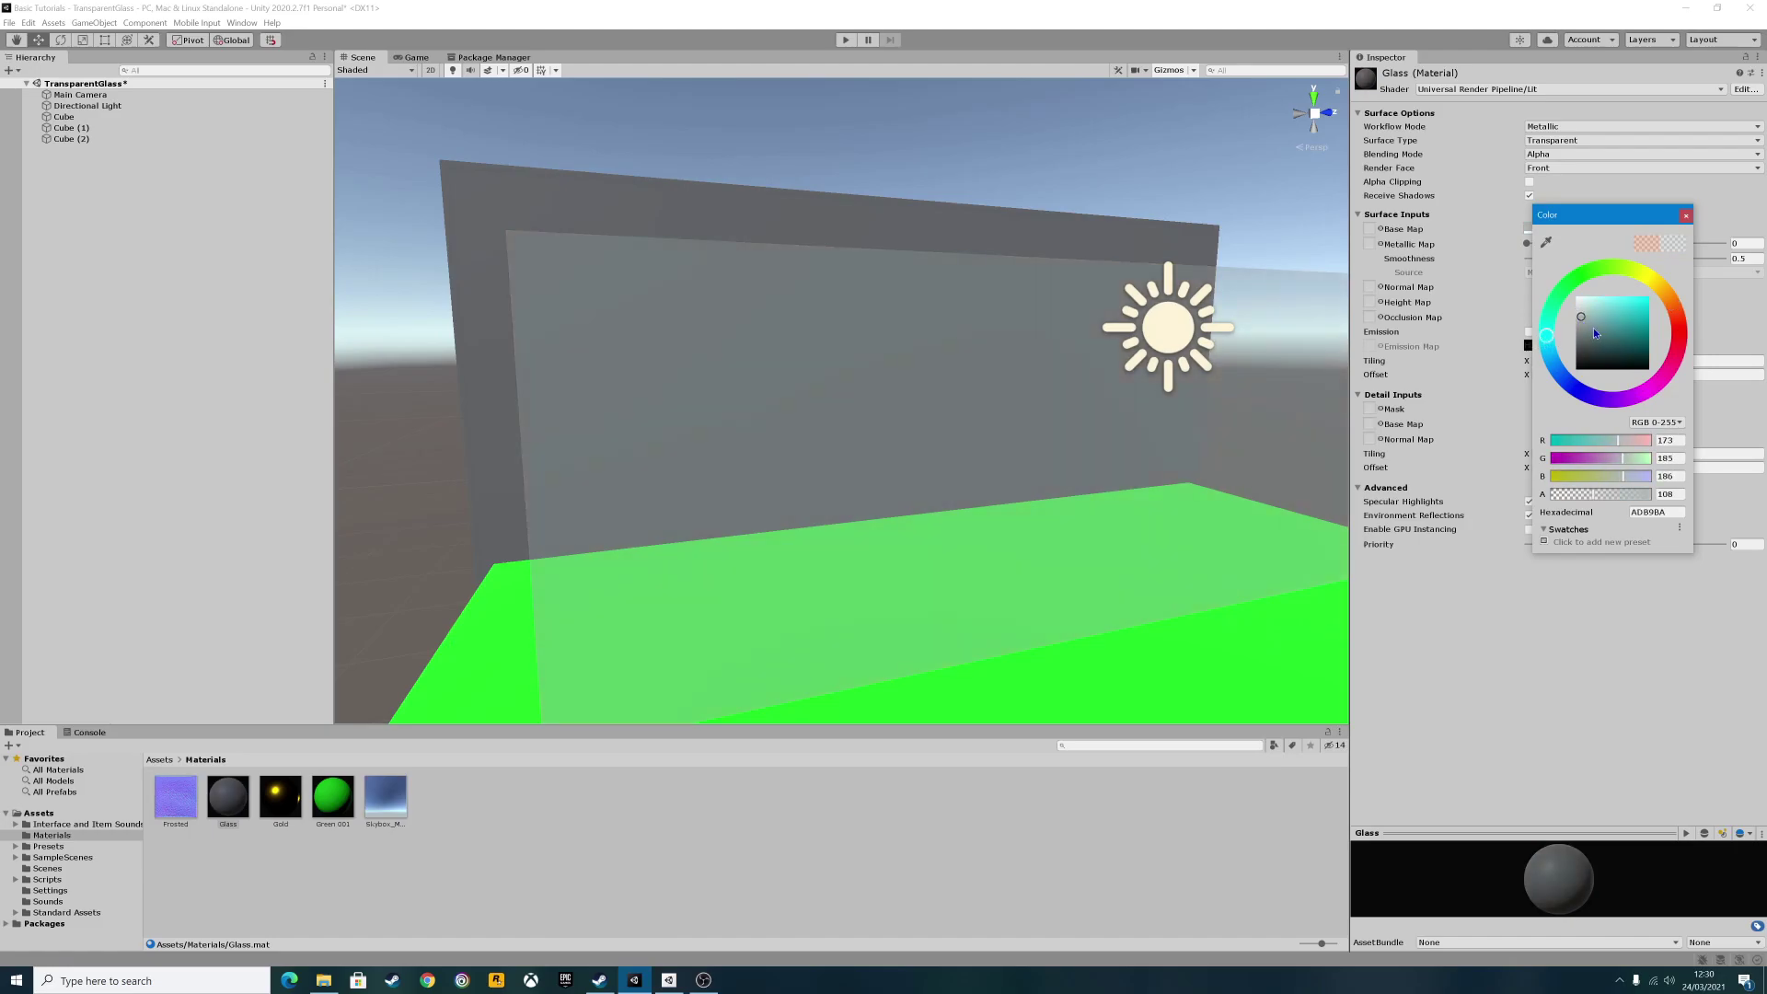
click(1592, 305)
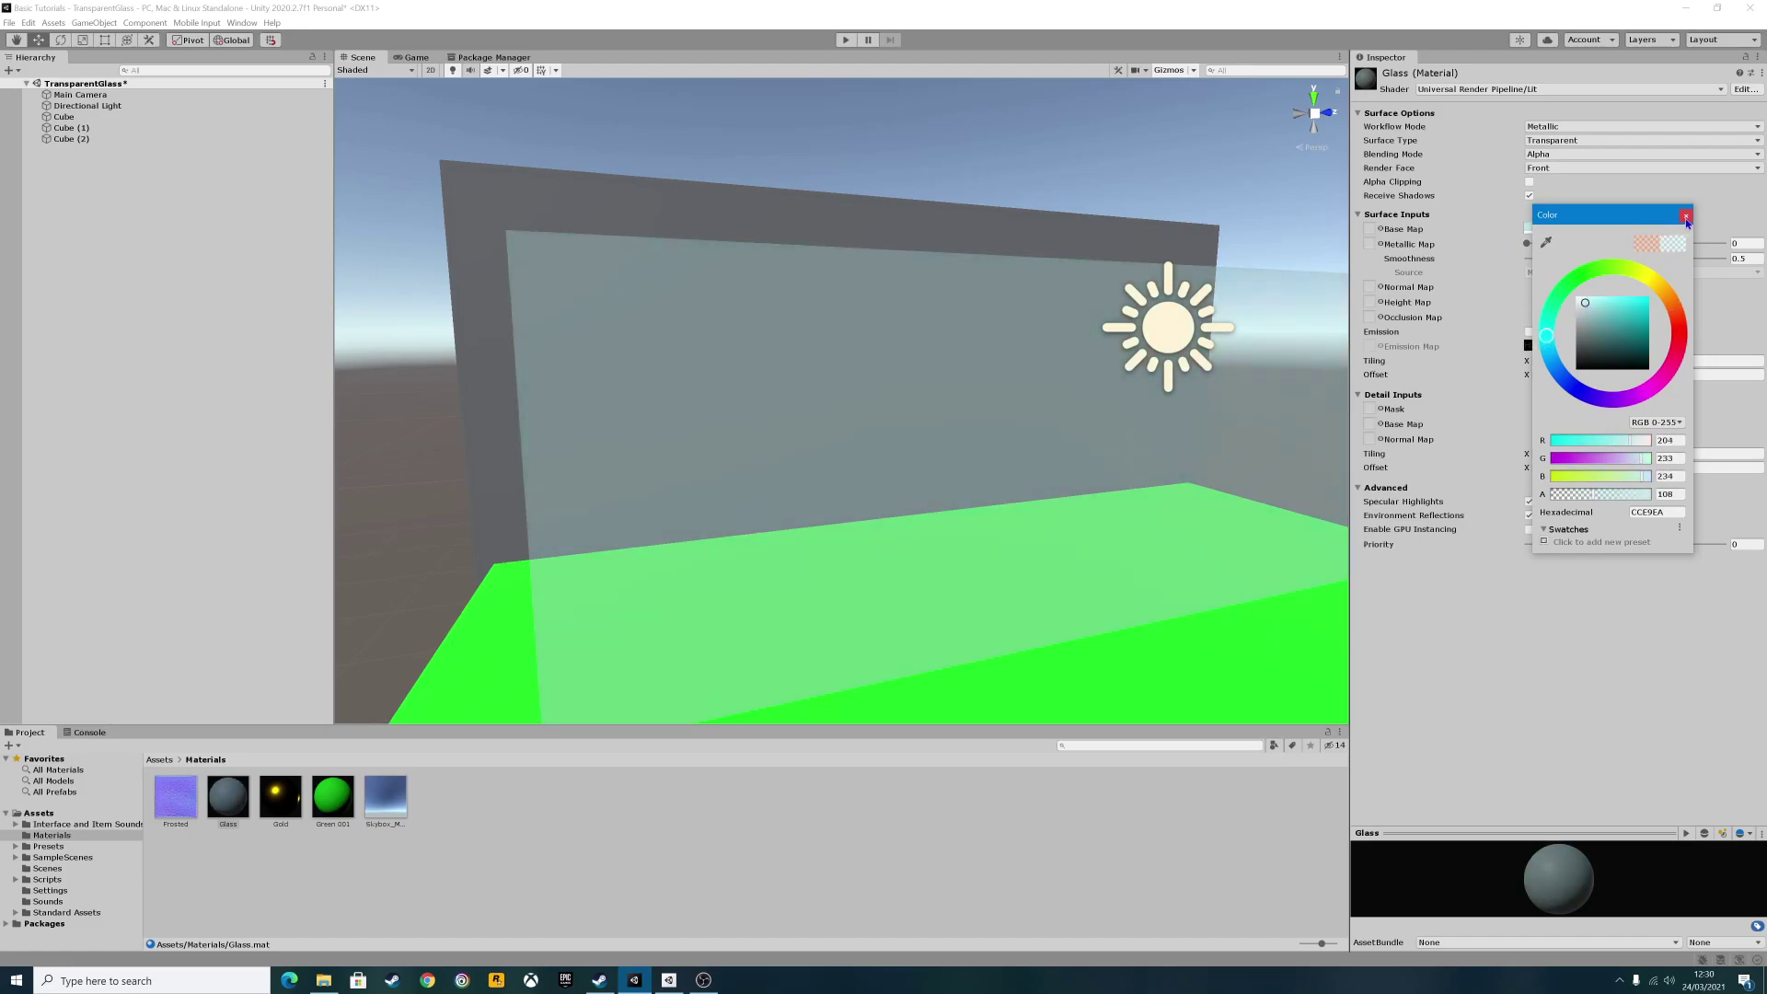
click(1685, 215)
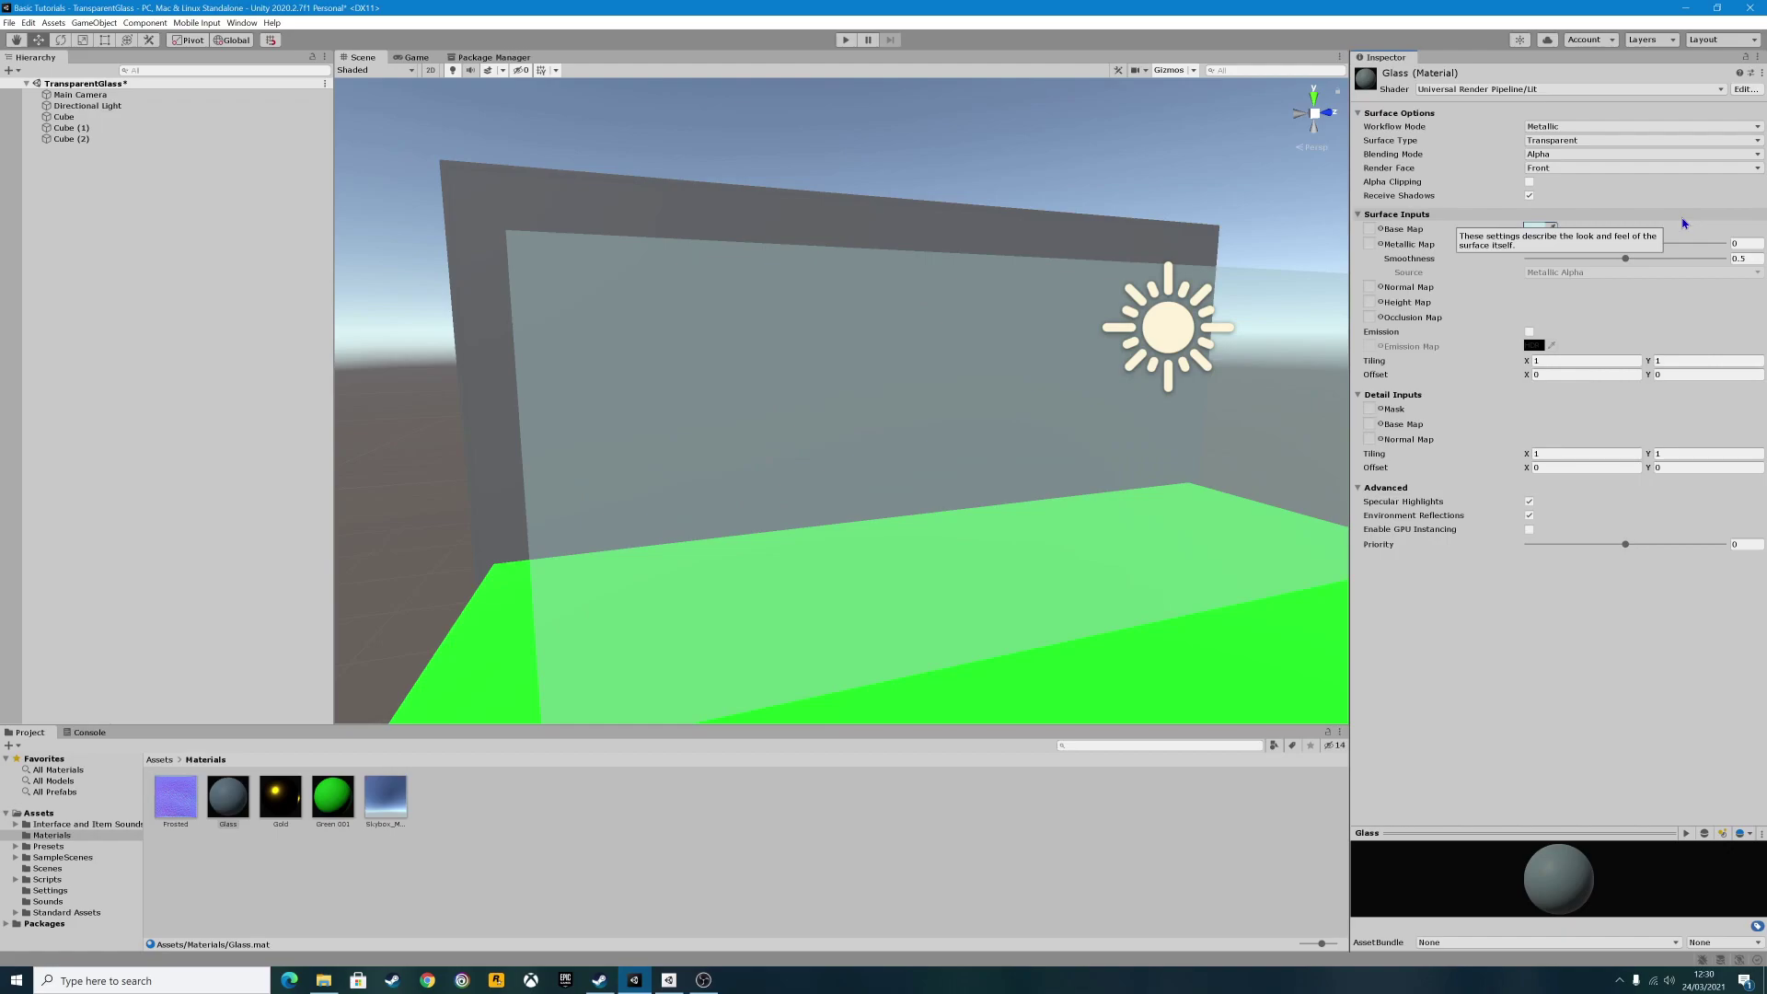
scroll(1085, 221, down, 3)
middle_drag(998, 495, 961, 502)
right_drag(1049, 499, 948, 506)
scroll(977, 509, up, 2)
middle_drag(994, 512, 916, 489)
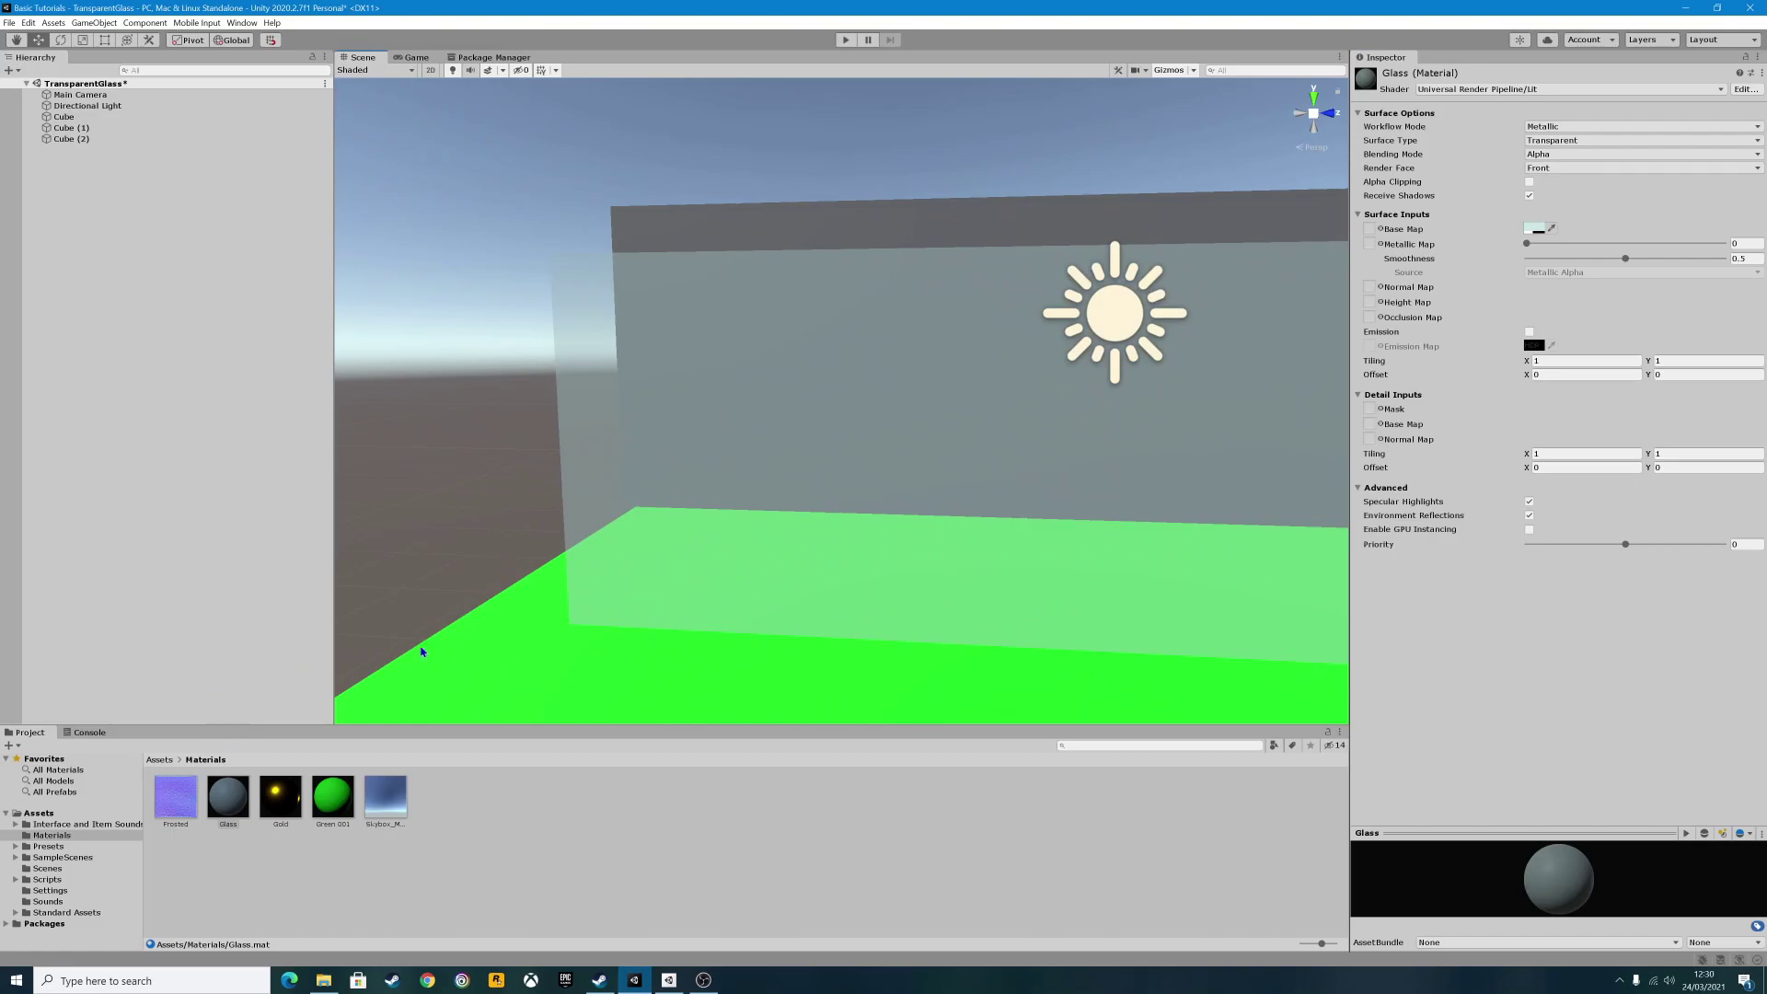
Import the Frosted texture as a Normal map with bumpiness of about 0.272 and apply the import settings
click(173, 797)
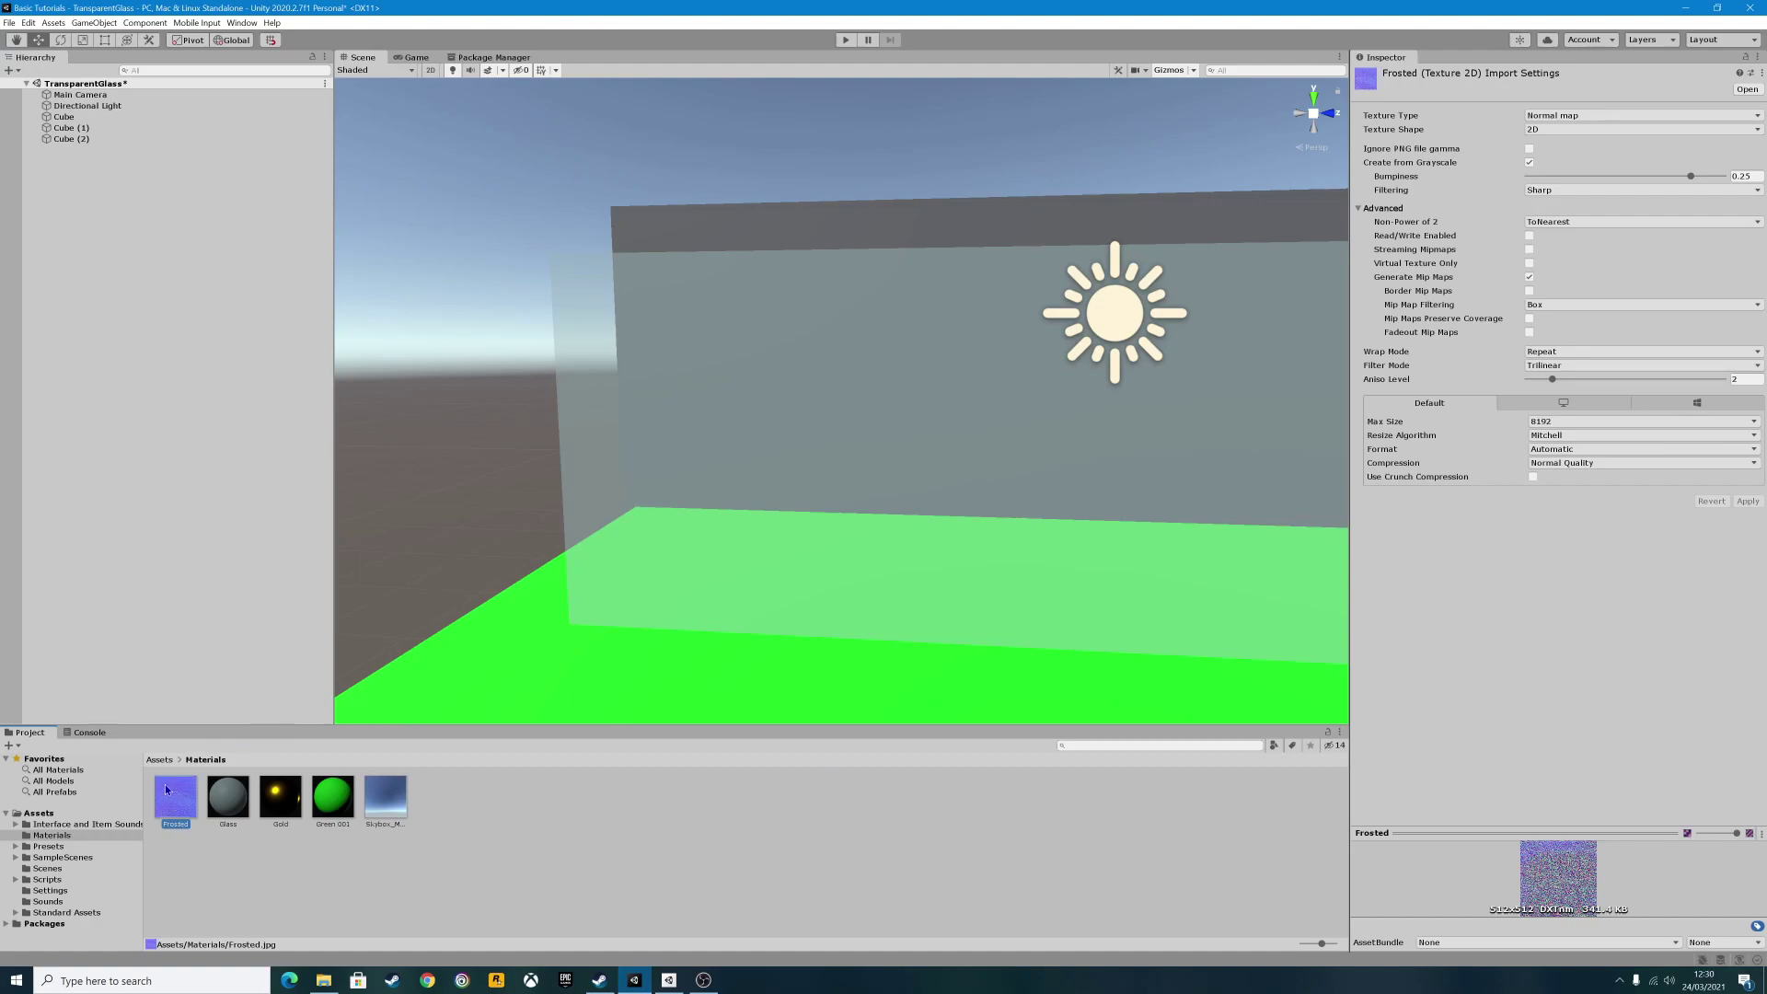
click(1553, 117)
drag(1691, 177, 1704, 182)
click(1747, 502)
middle_drag(1007, 383, 939, 406)
right_drag(1206, 414, 1542, 185)
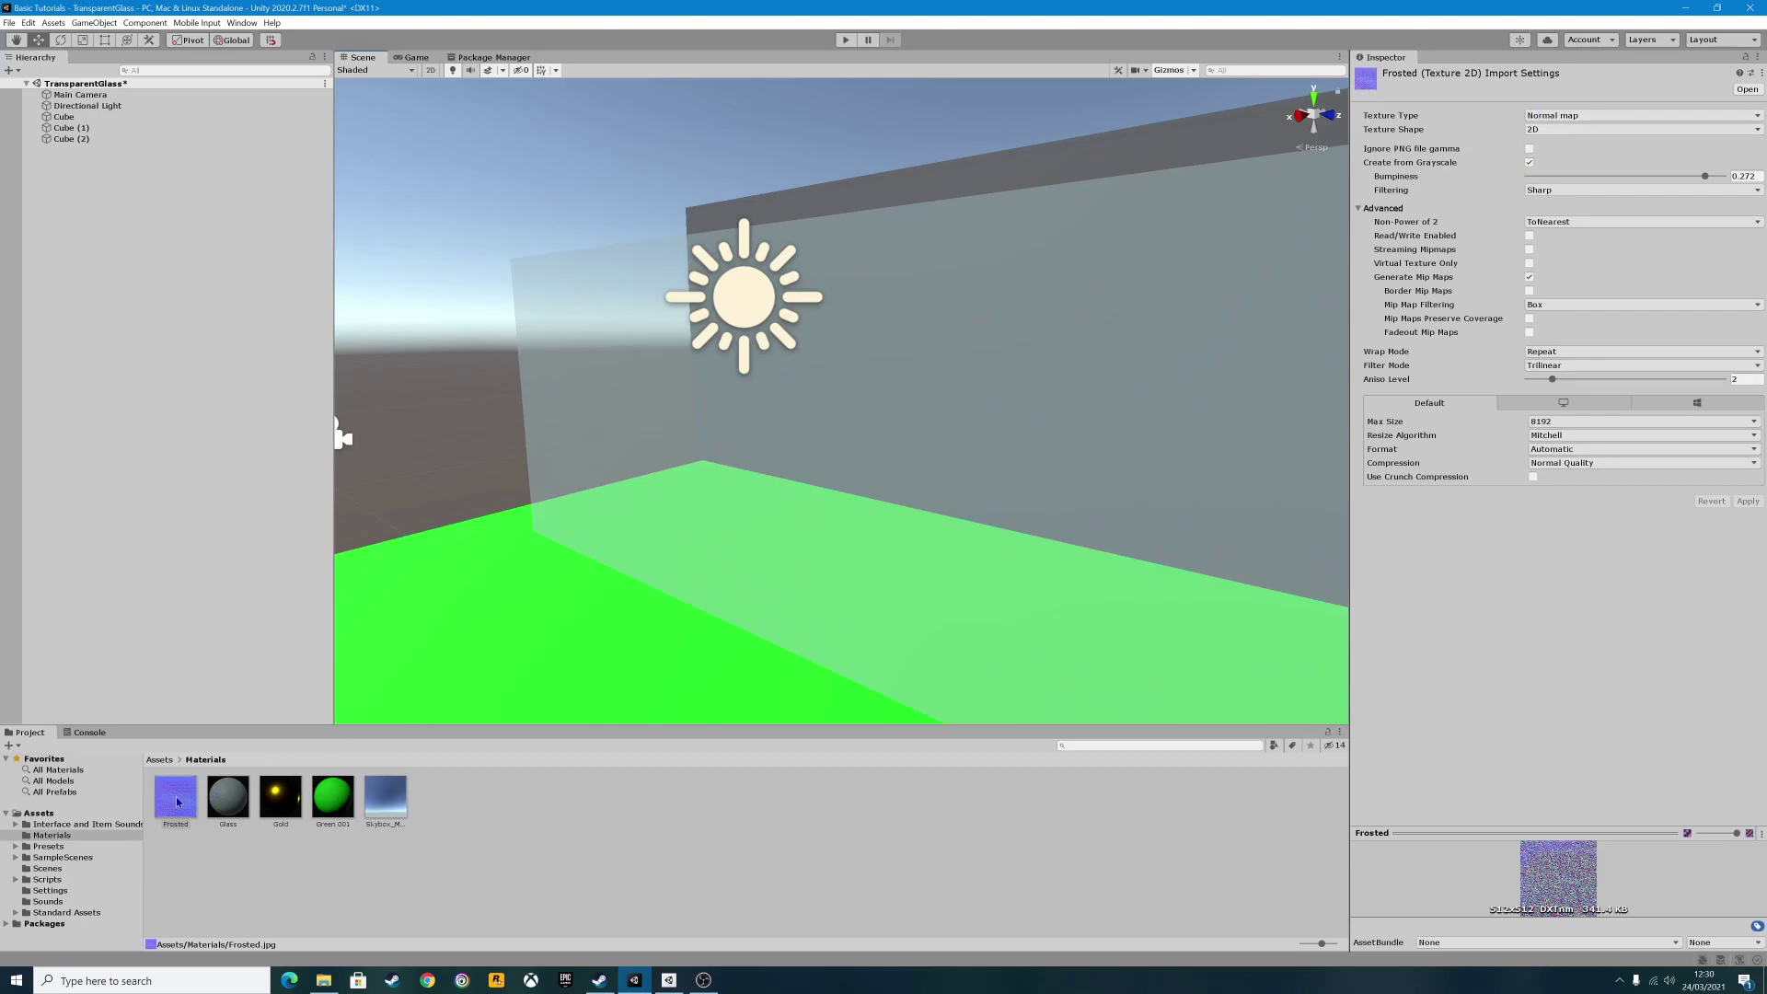
Set the Glass material's metallic value to about 0.158 and smoothness to about 0.942, and assign the Frosted texture as its Normal Map
click(224, 804)
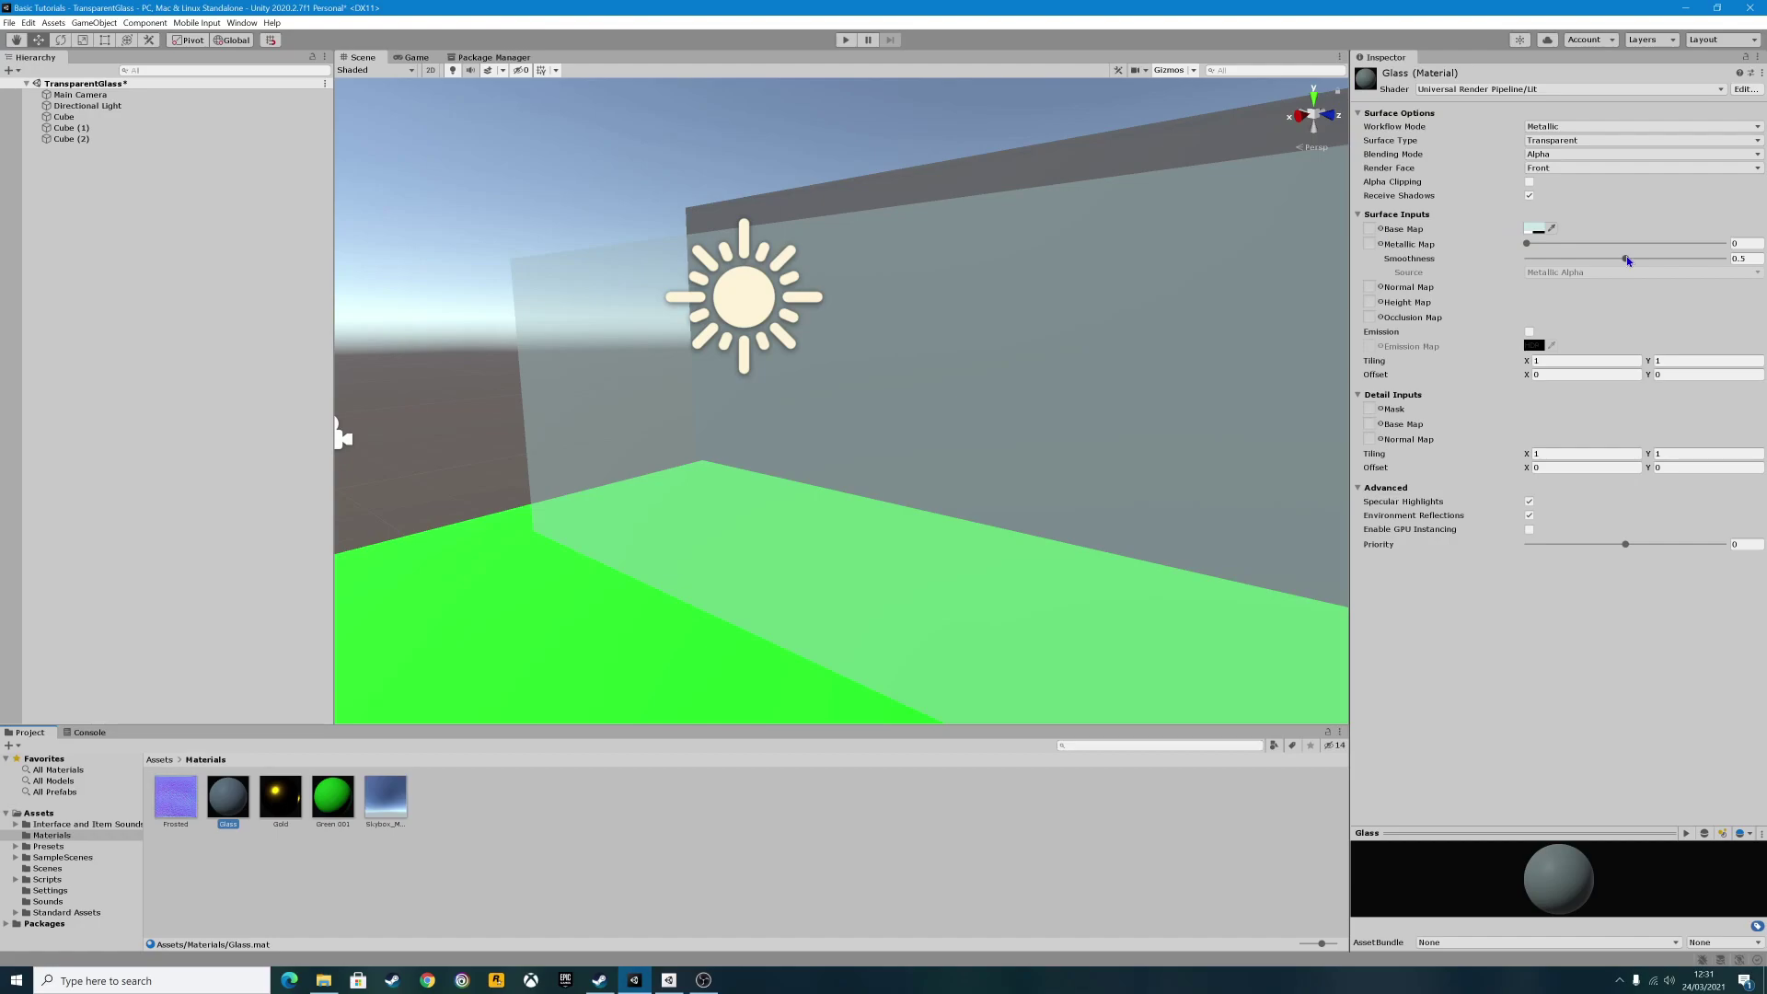
drag(1527, 245, 1712, 263)
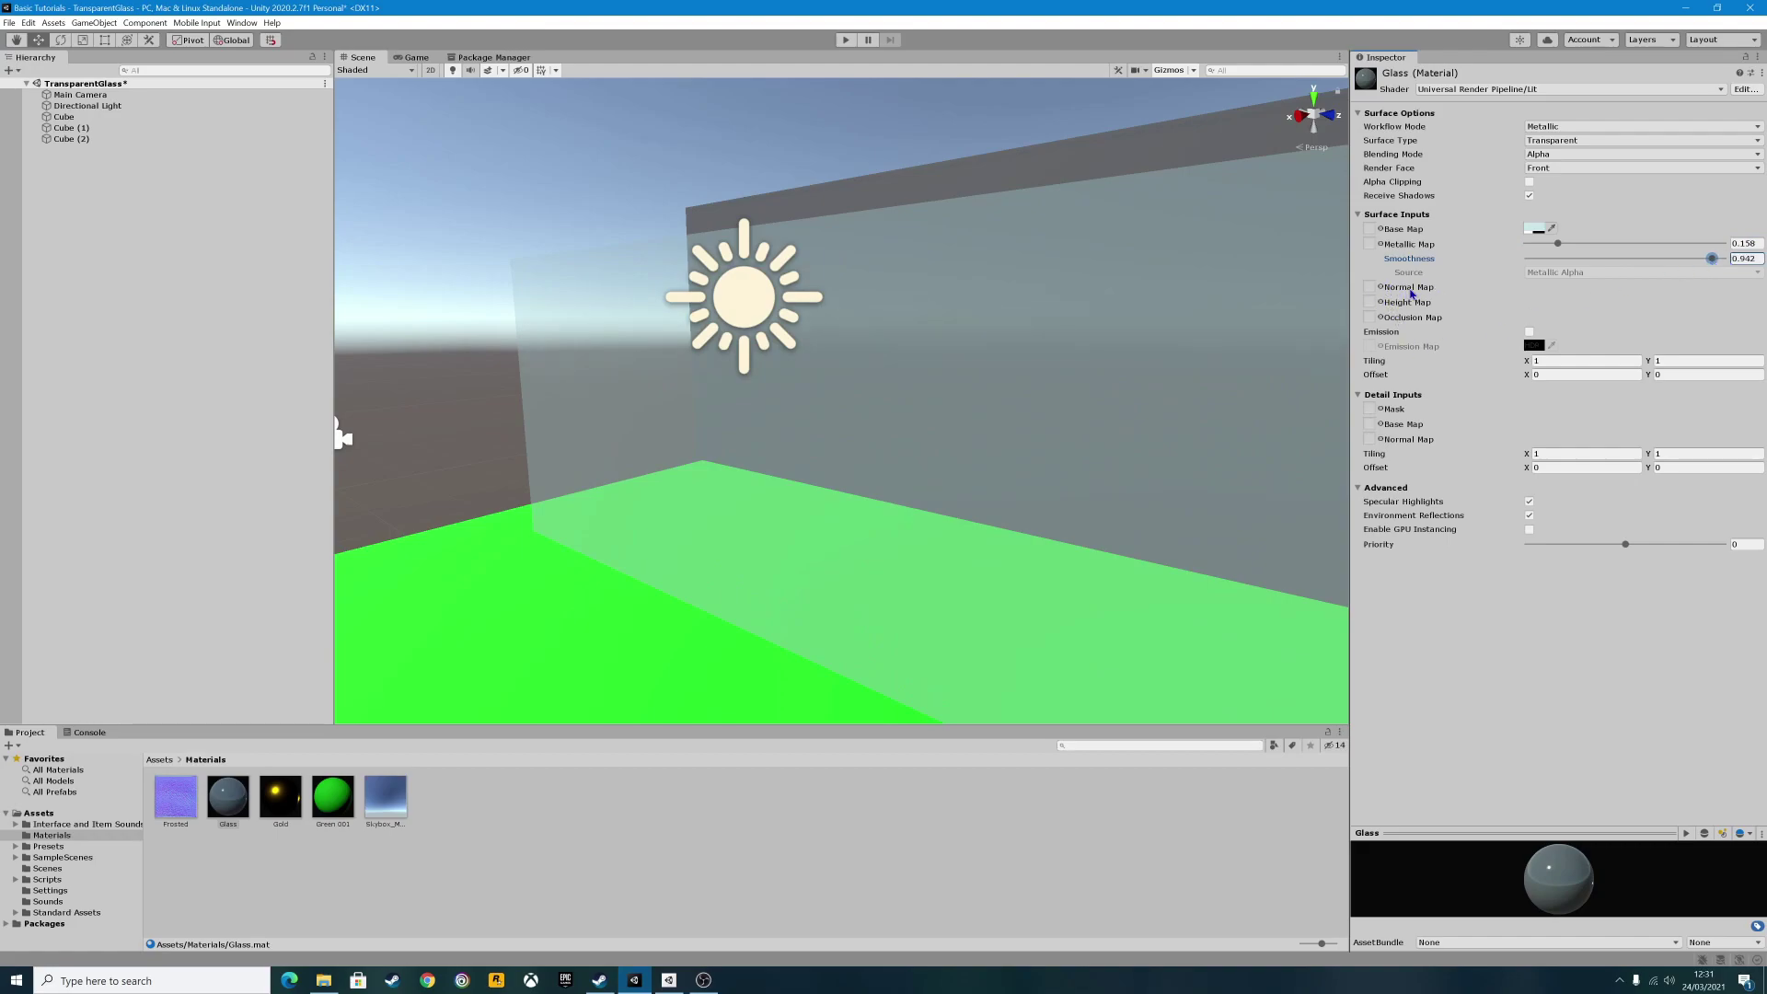
click(176, 802)
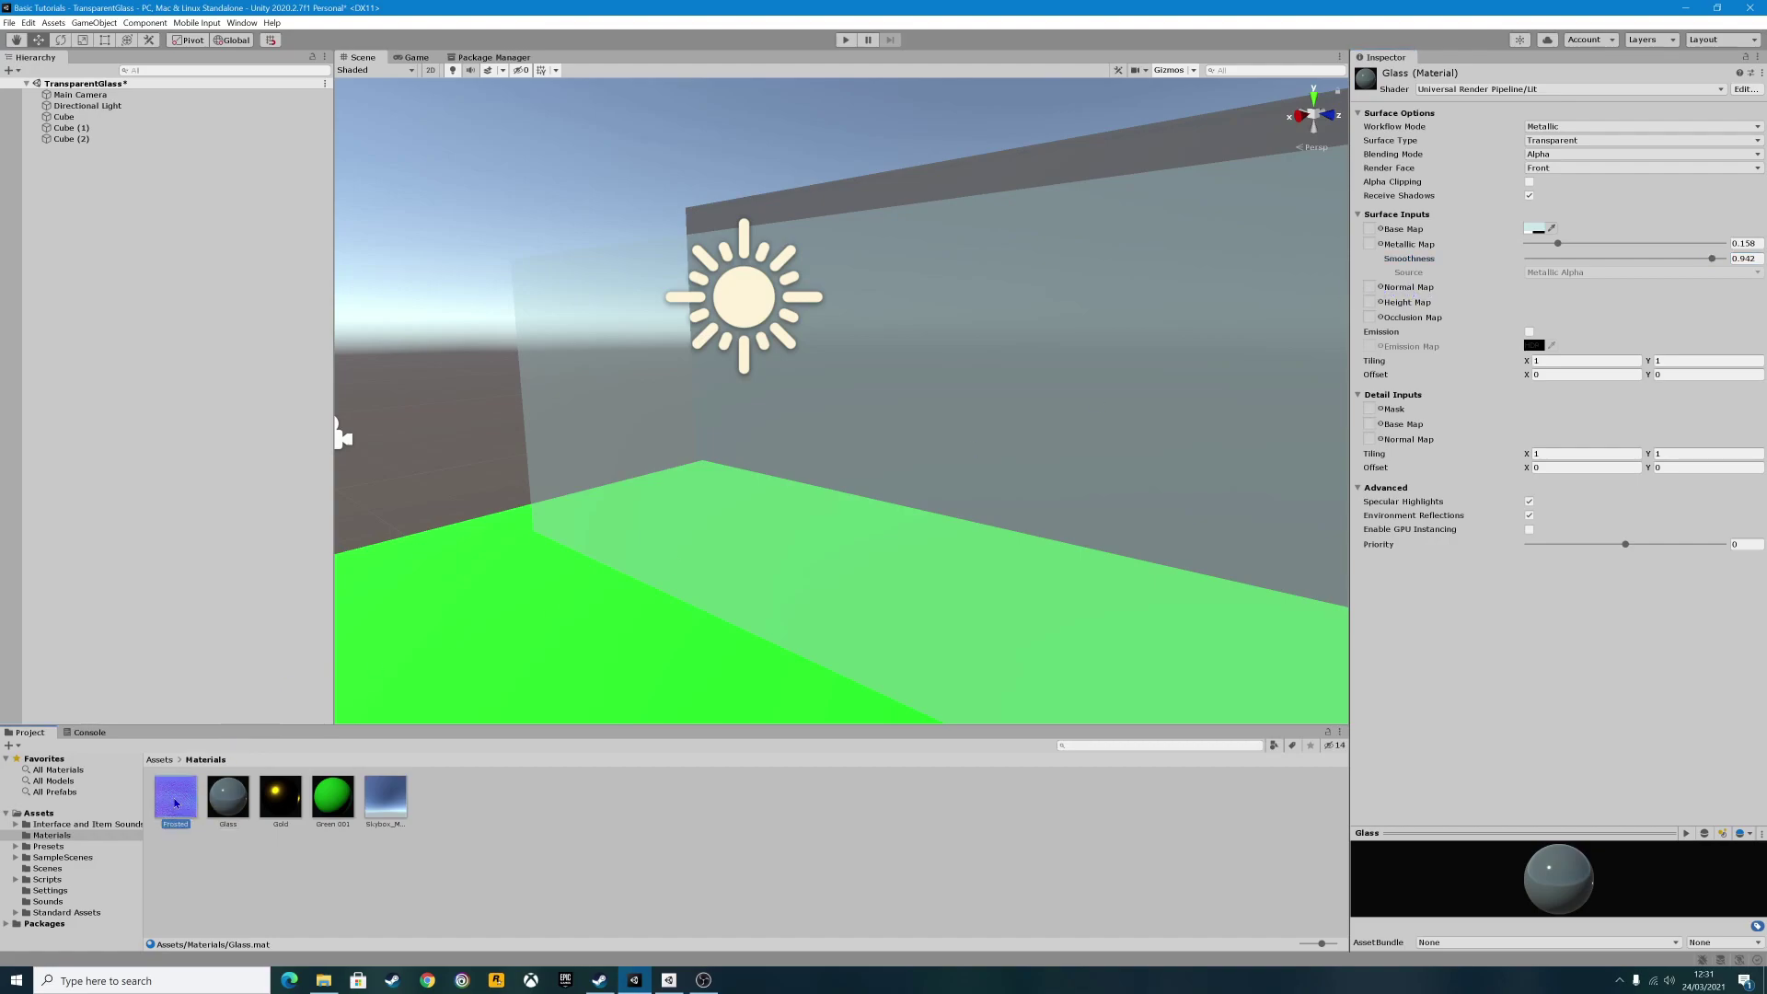
drag(188, 798, 1372, 290)
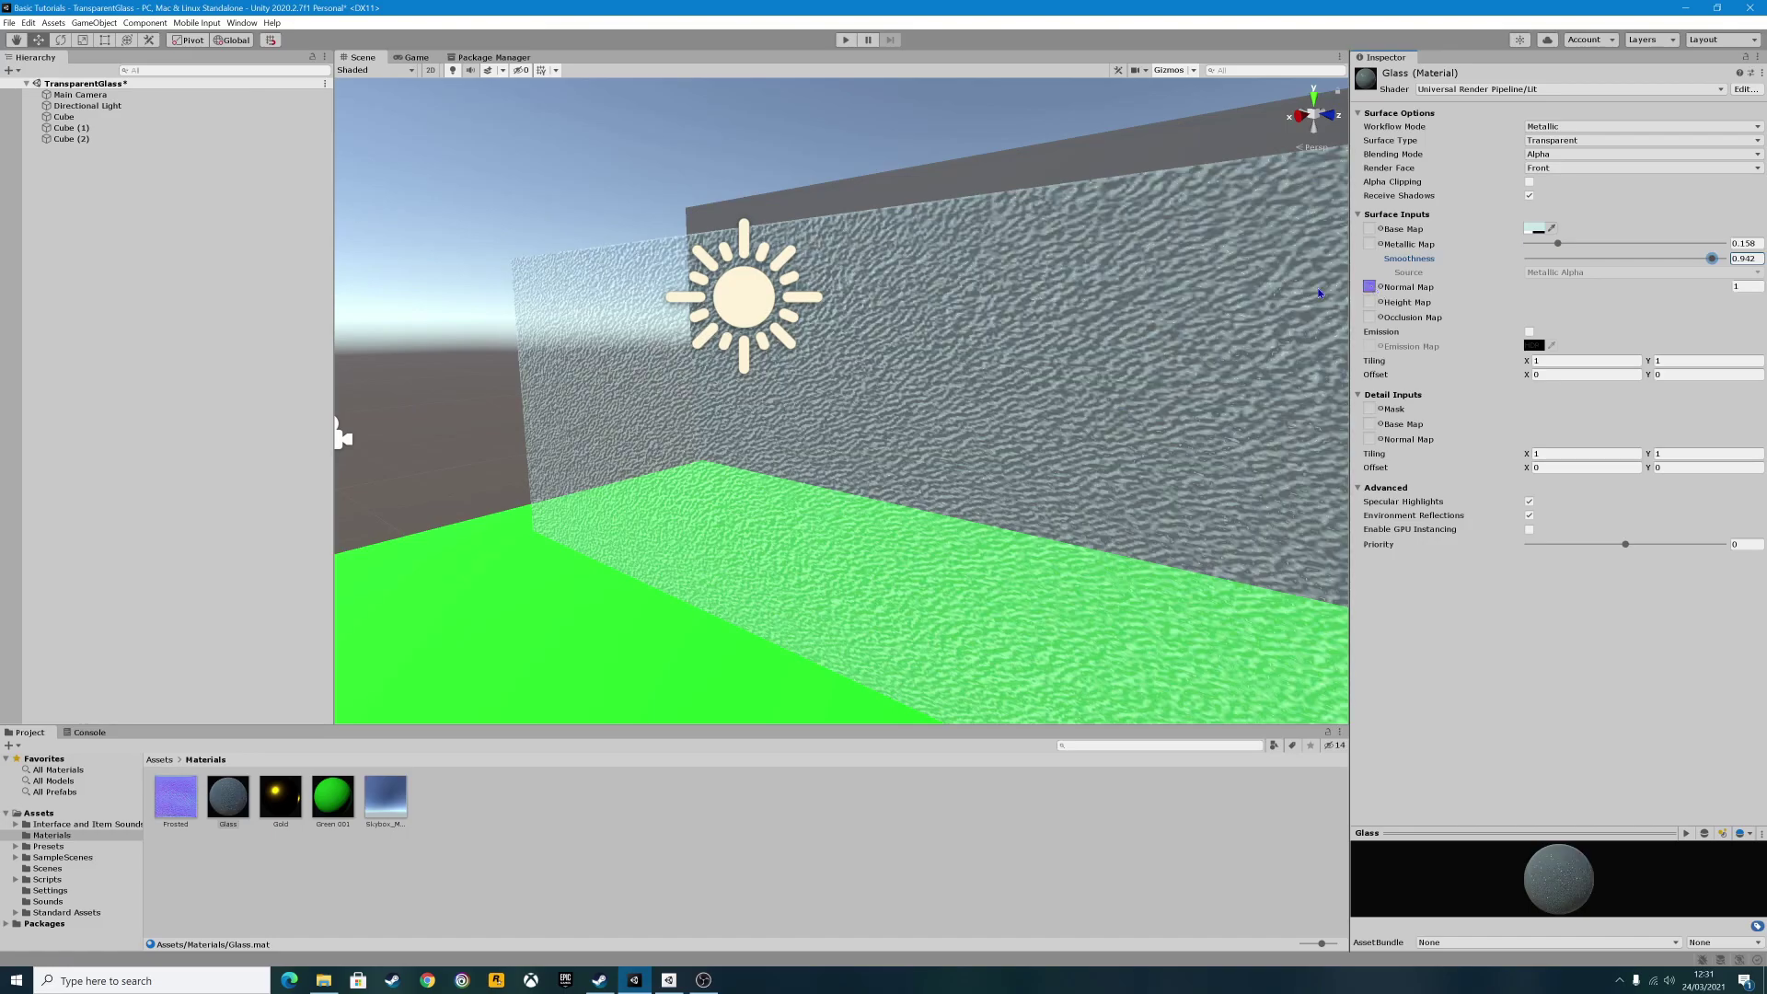
scroll(832, 368, down, 5)
middle_drag(810, 383, 729, 401)
scroll(729, 401, up, 5)
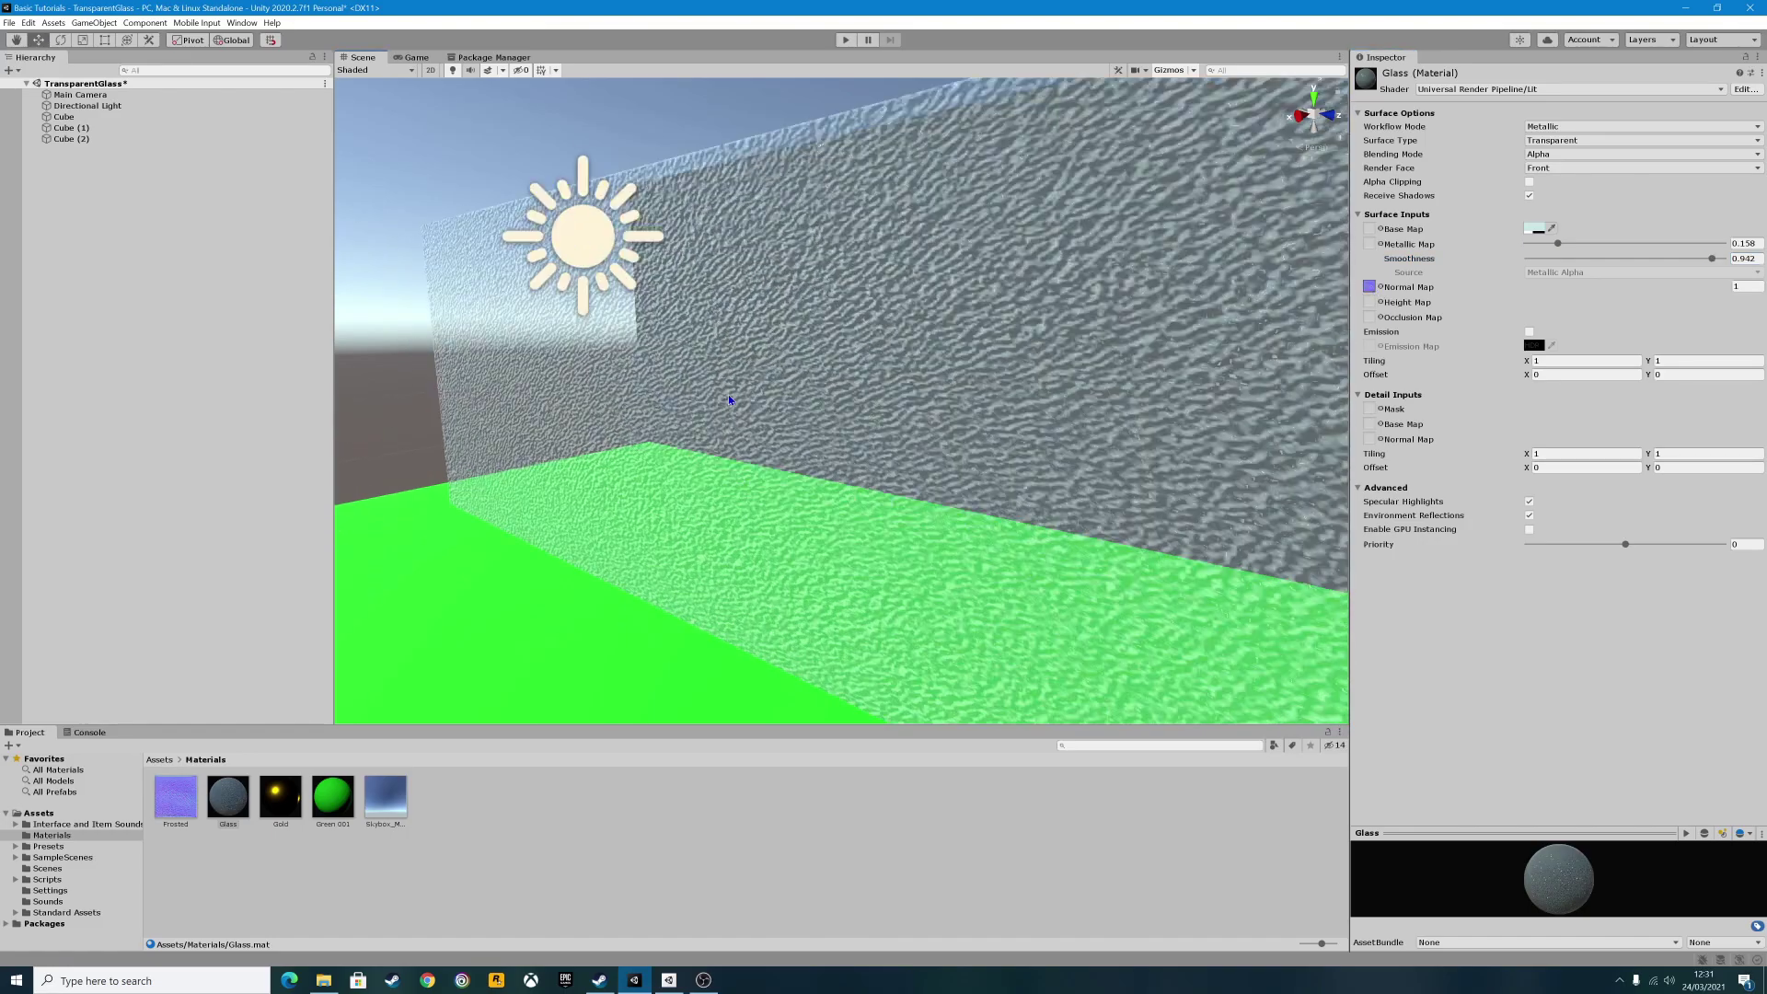
scroll(729, 401, up, 3)
right_drag(537, 430, 653, 434)
middle_drag(396, 432, 584, 453)
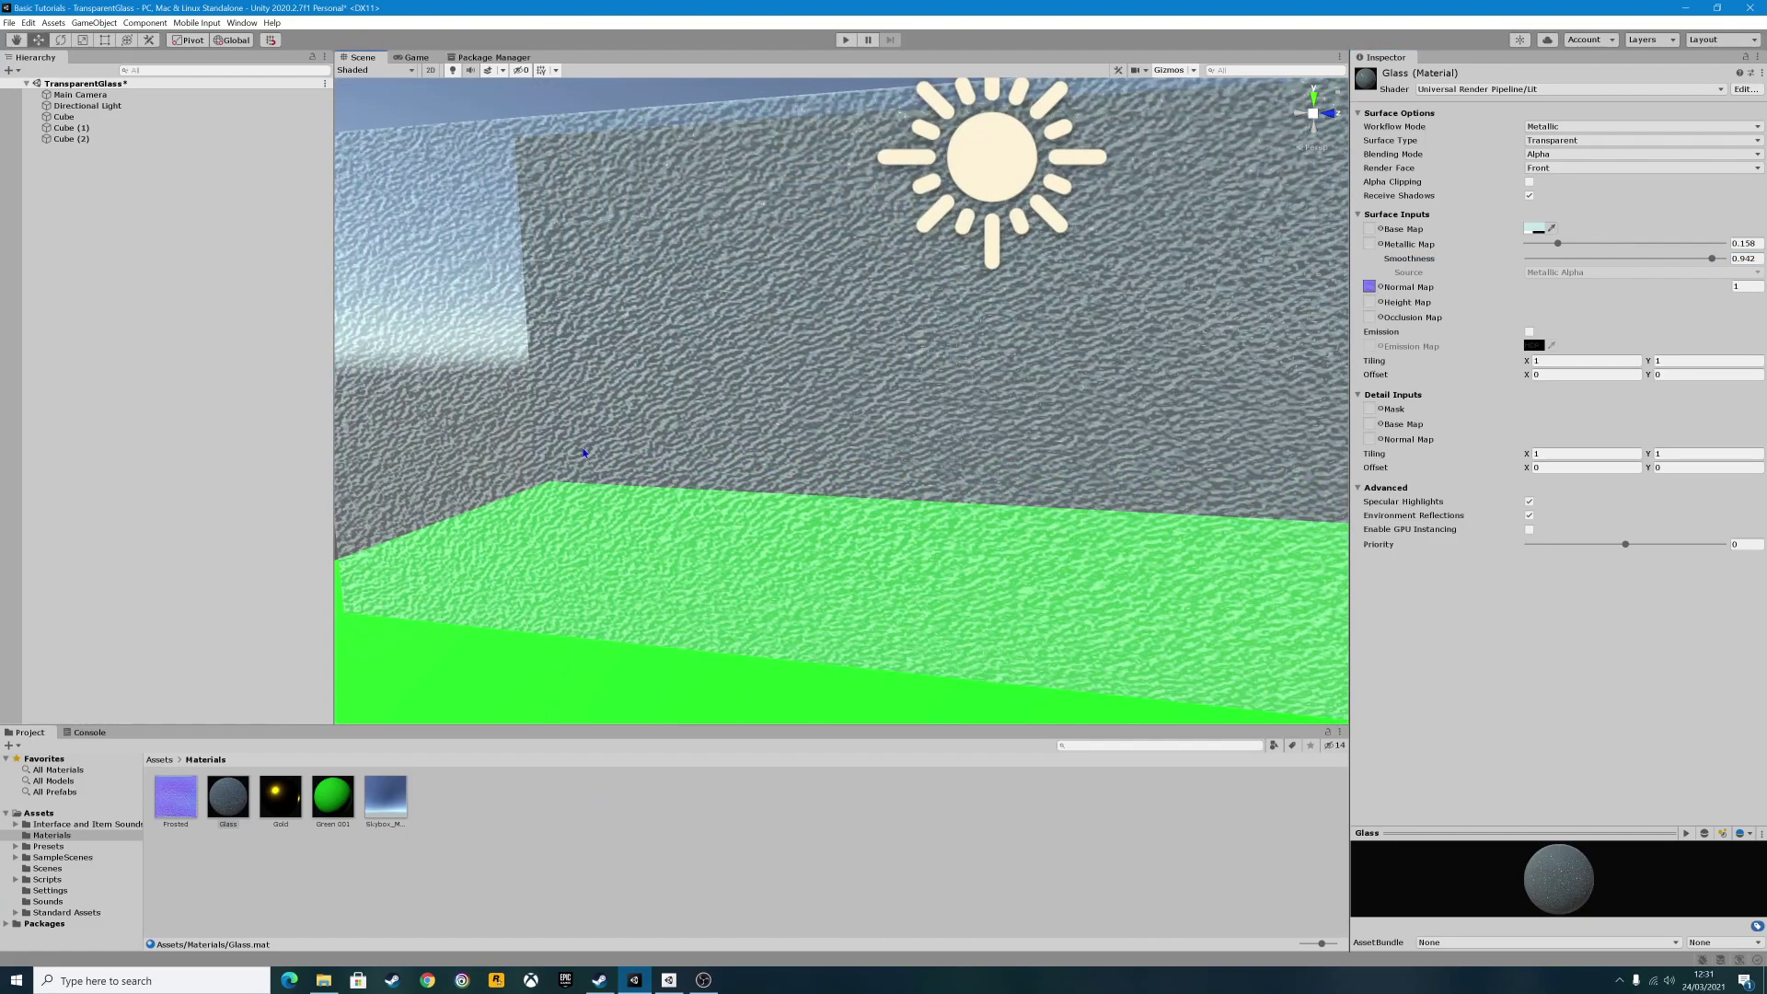
alt+drag(583, 452, 729, 429)
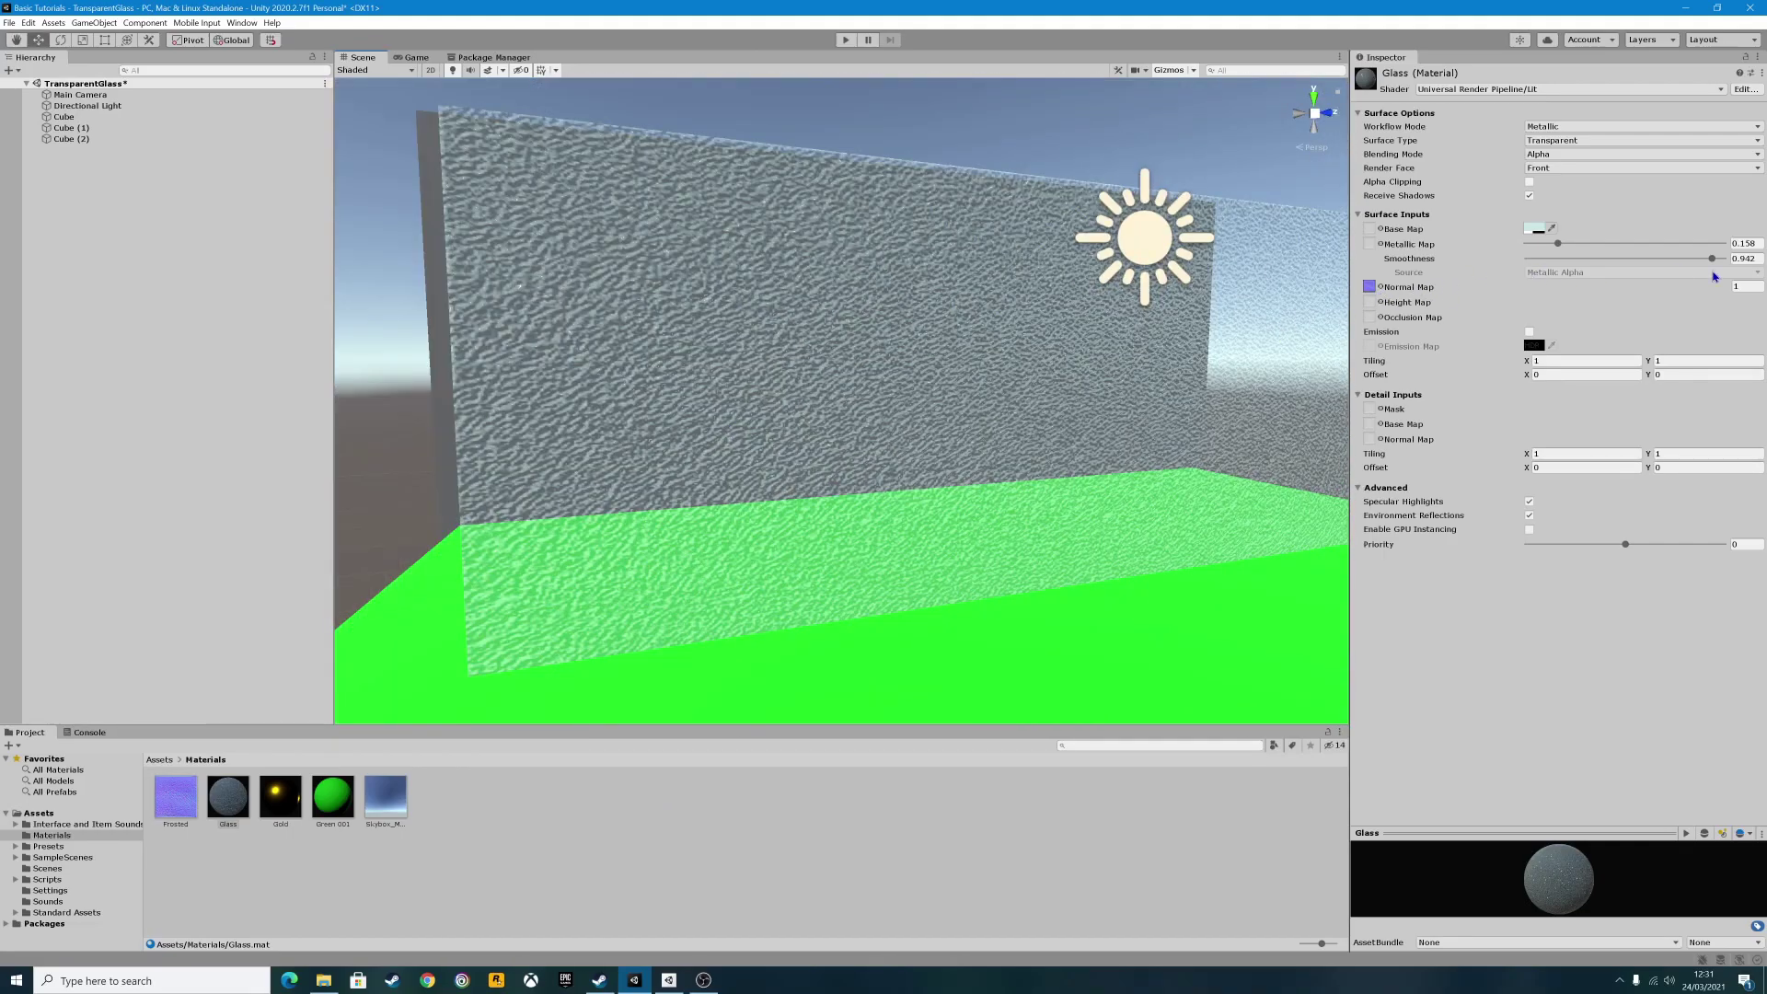
Try a Normal Map strength of 10 on the Glass material and inspect the panel's surface
click(1742, 285)
text(2)
key(BackSpace)
text(10)
scroll(799, 283, up, 3)
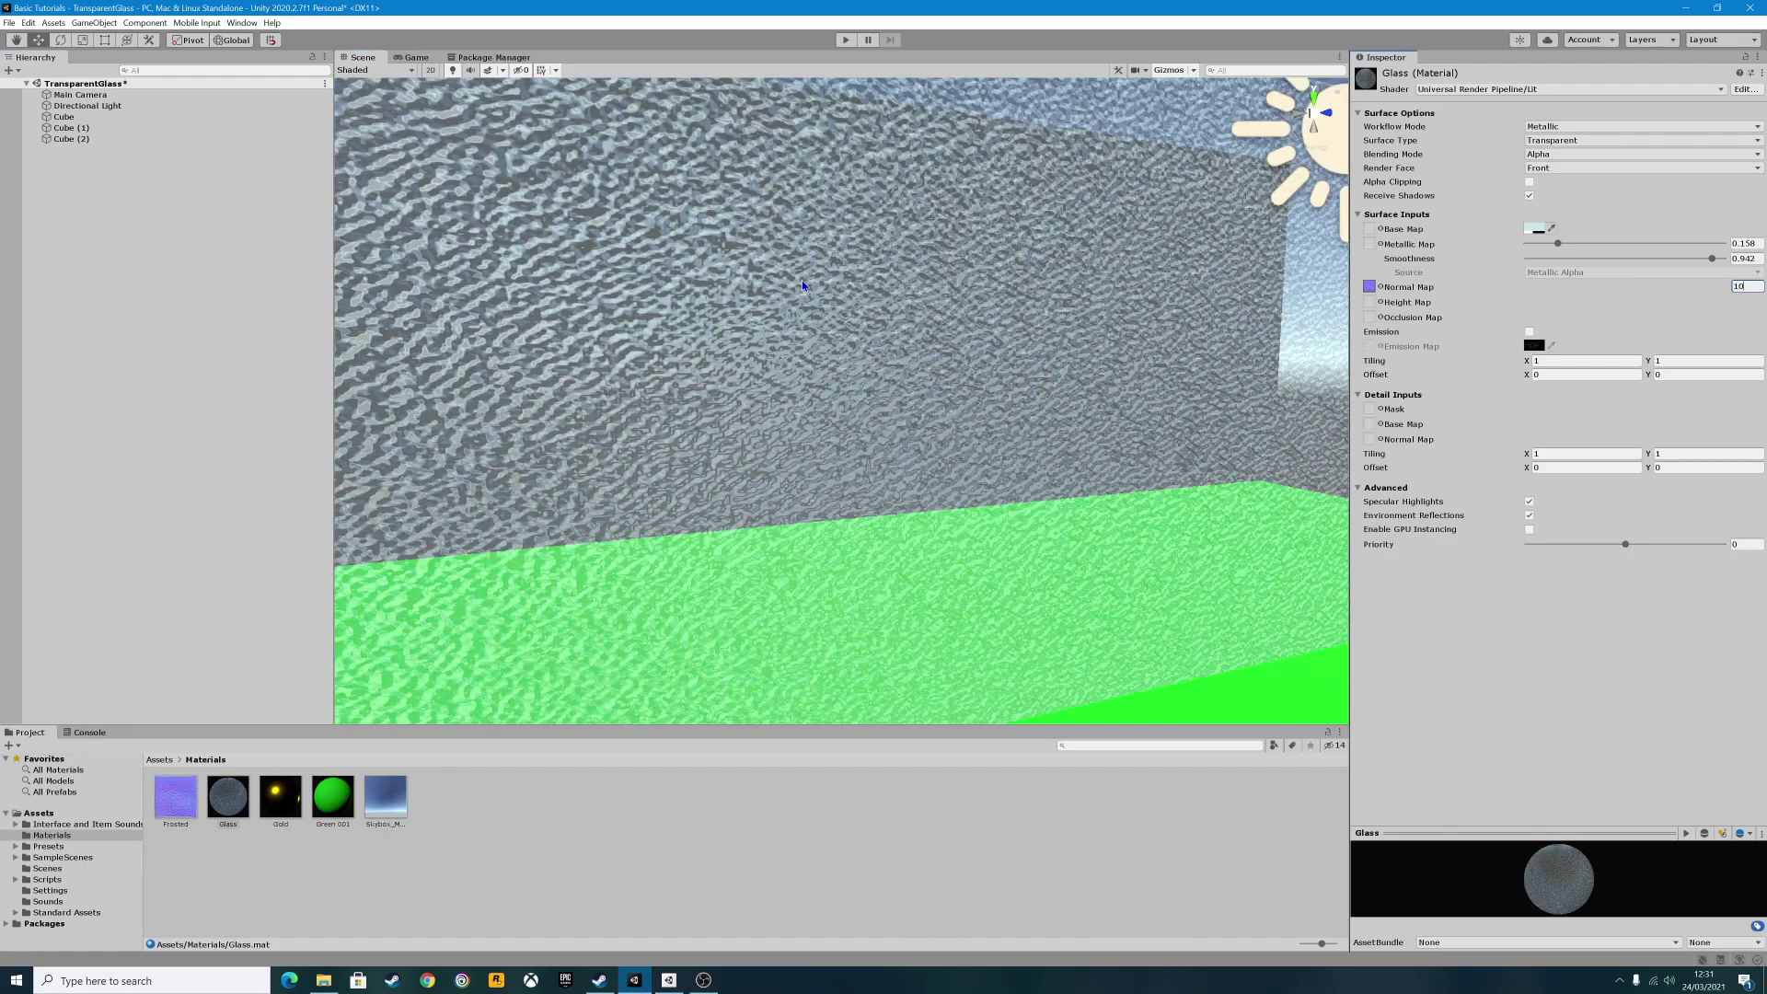
scroll(803, 285, down, 5)
scroll(801, 291, down, 2)
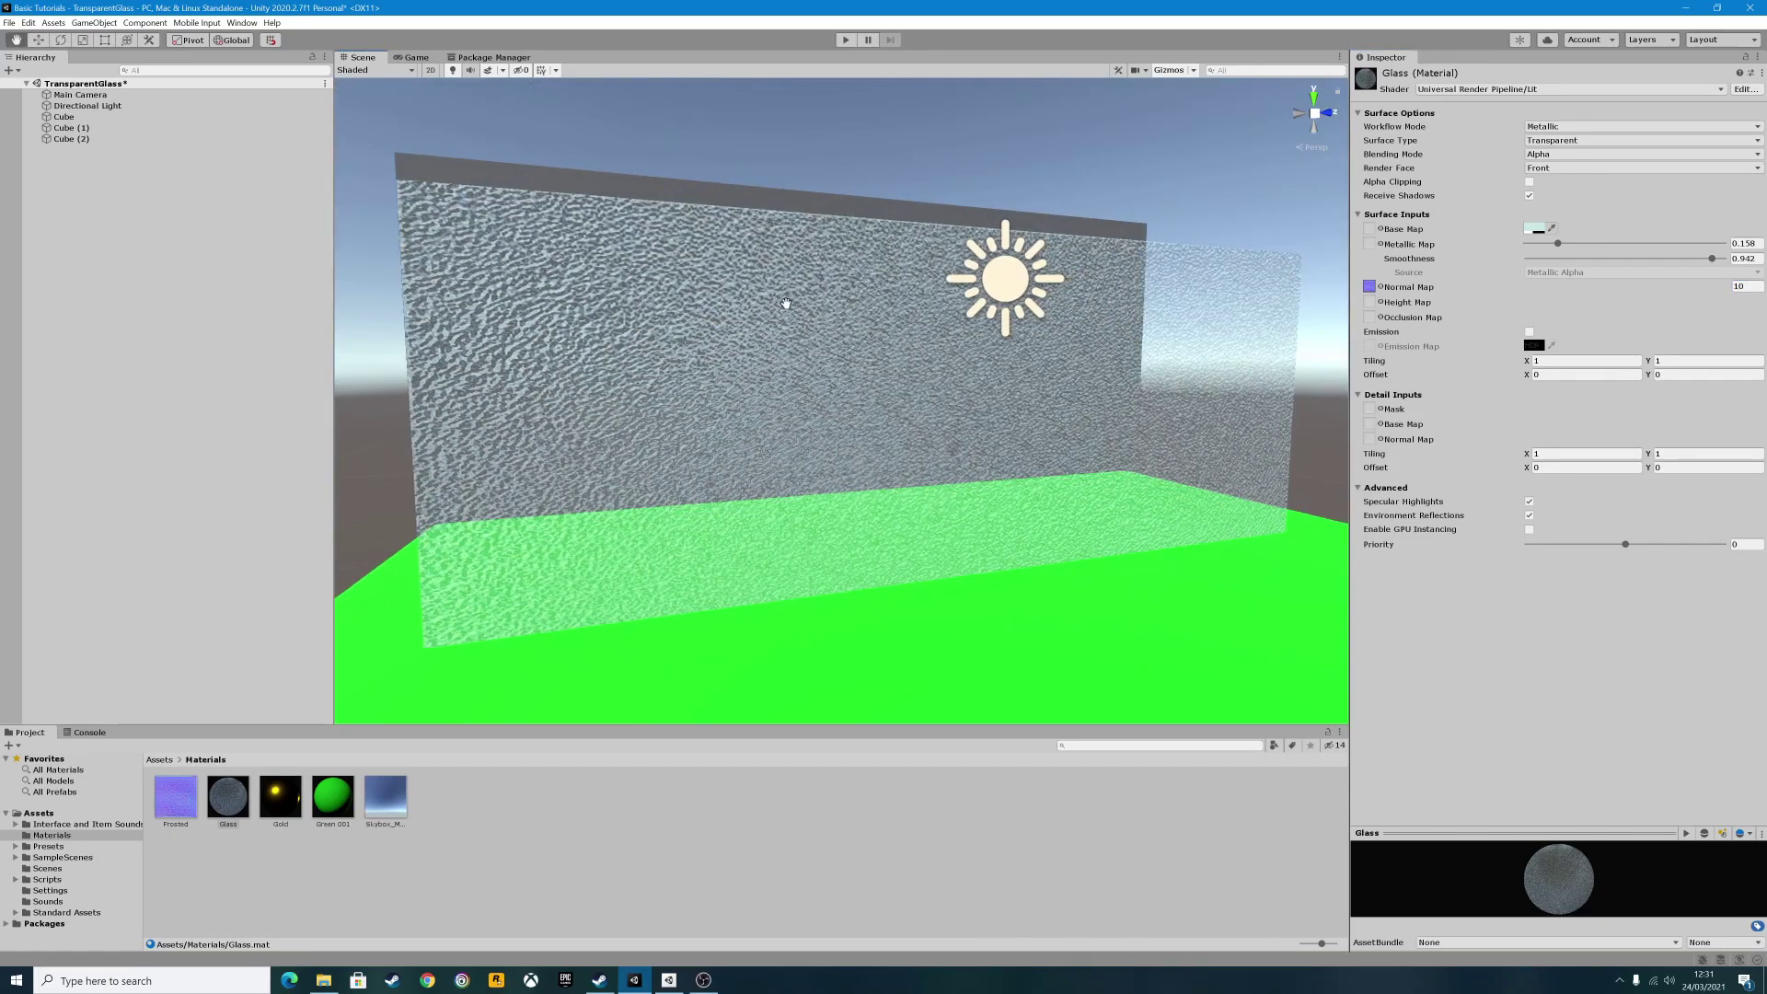
Set the Glass material's Normal Map strength to 0.05
double_click(1744, 286)
text(0.1)
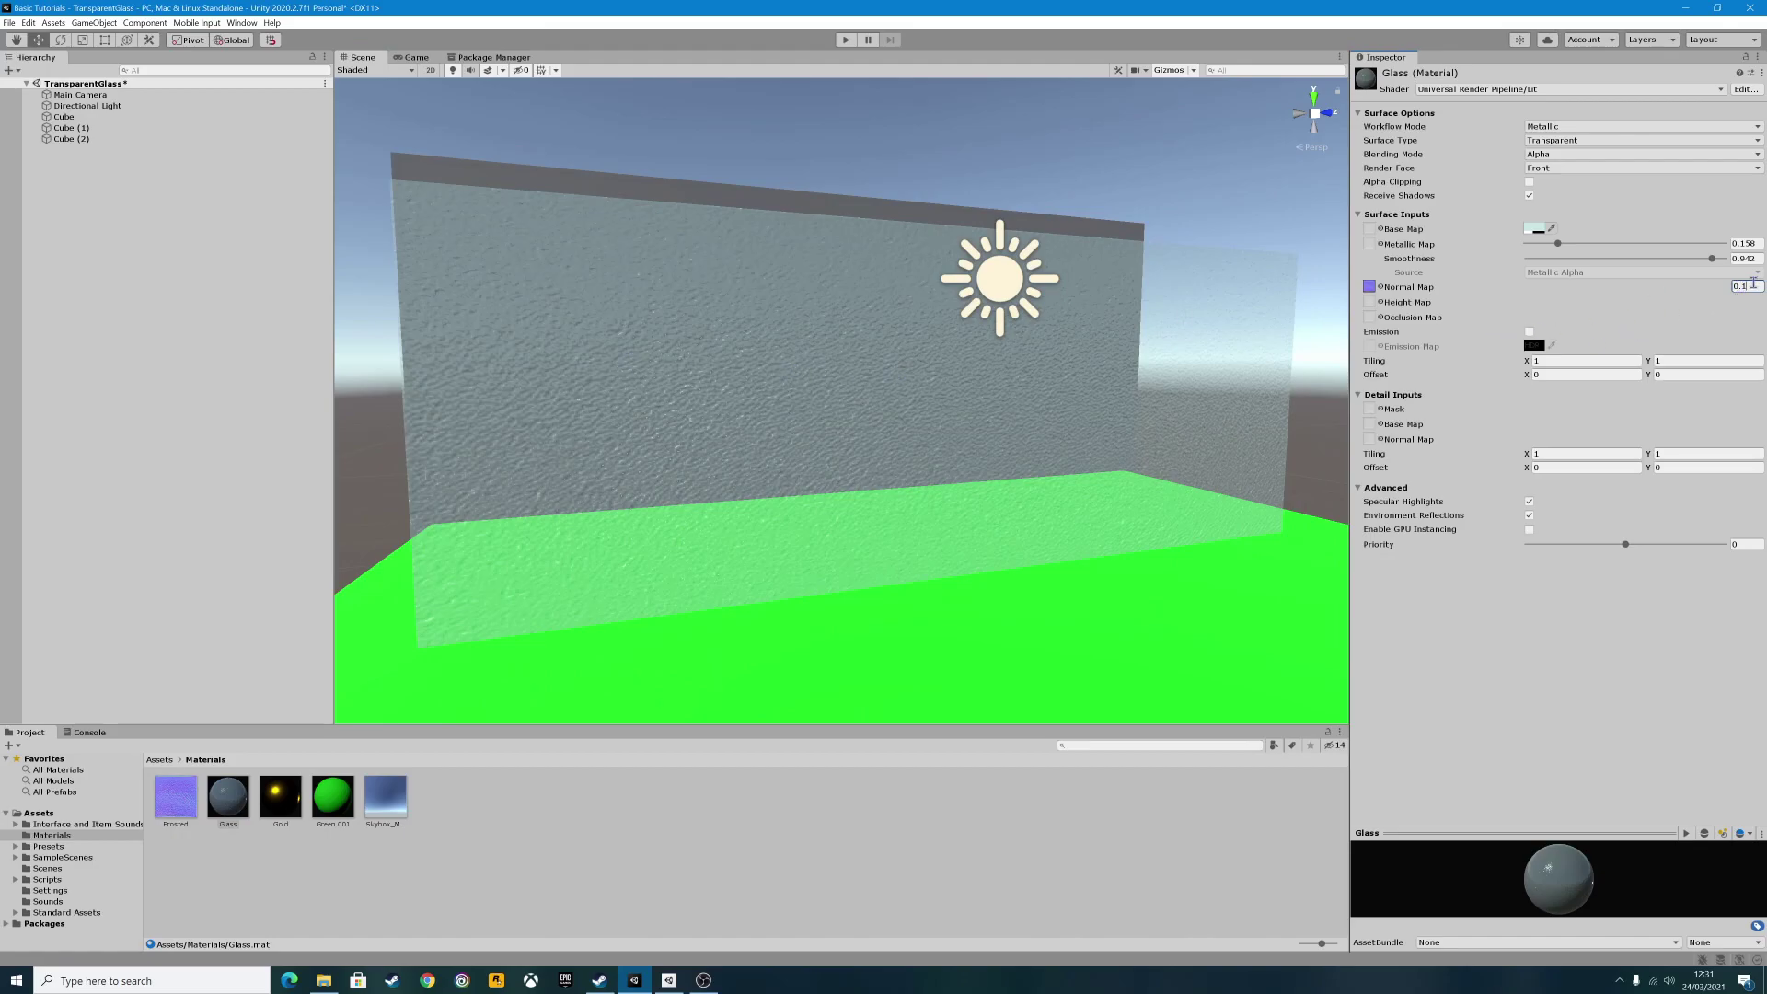
key(BackSpace)
text(05)
Examine the frosted relief on the glass panel from close up, from a distance and from different angles
scroll(885, 337, up, 3)
scroll(885, 337, down, 3)
middle_drag(643, 338, 793, 347)
right_drag(1003, 406, 908, 431)
scroll(892, 420, up, 2)
scroll(816, 435, down, 5)
middle_drag(782, 429, 840, 392)
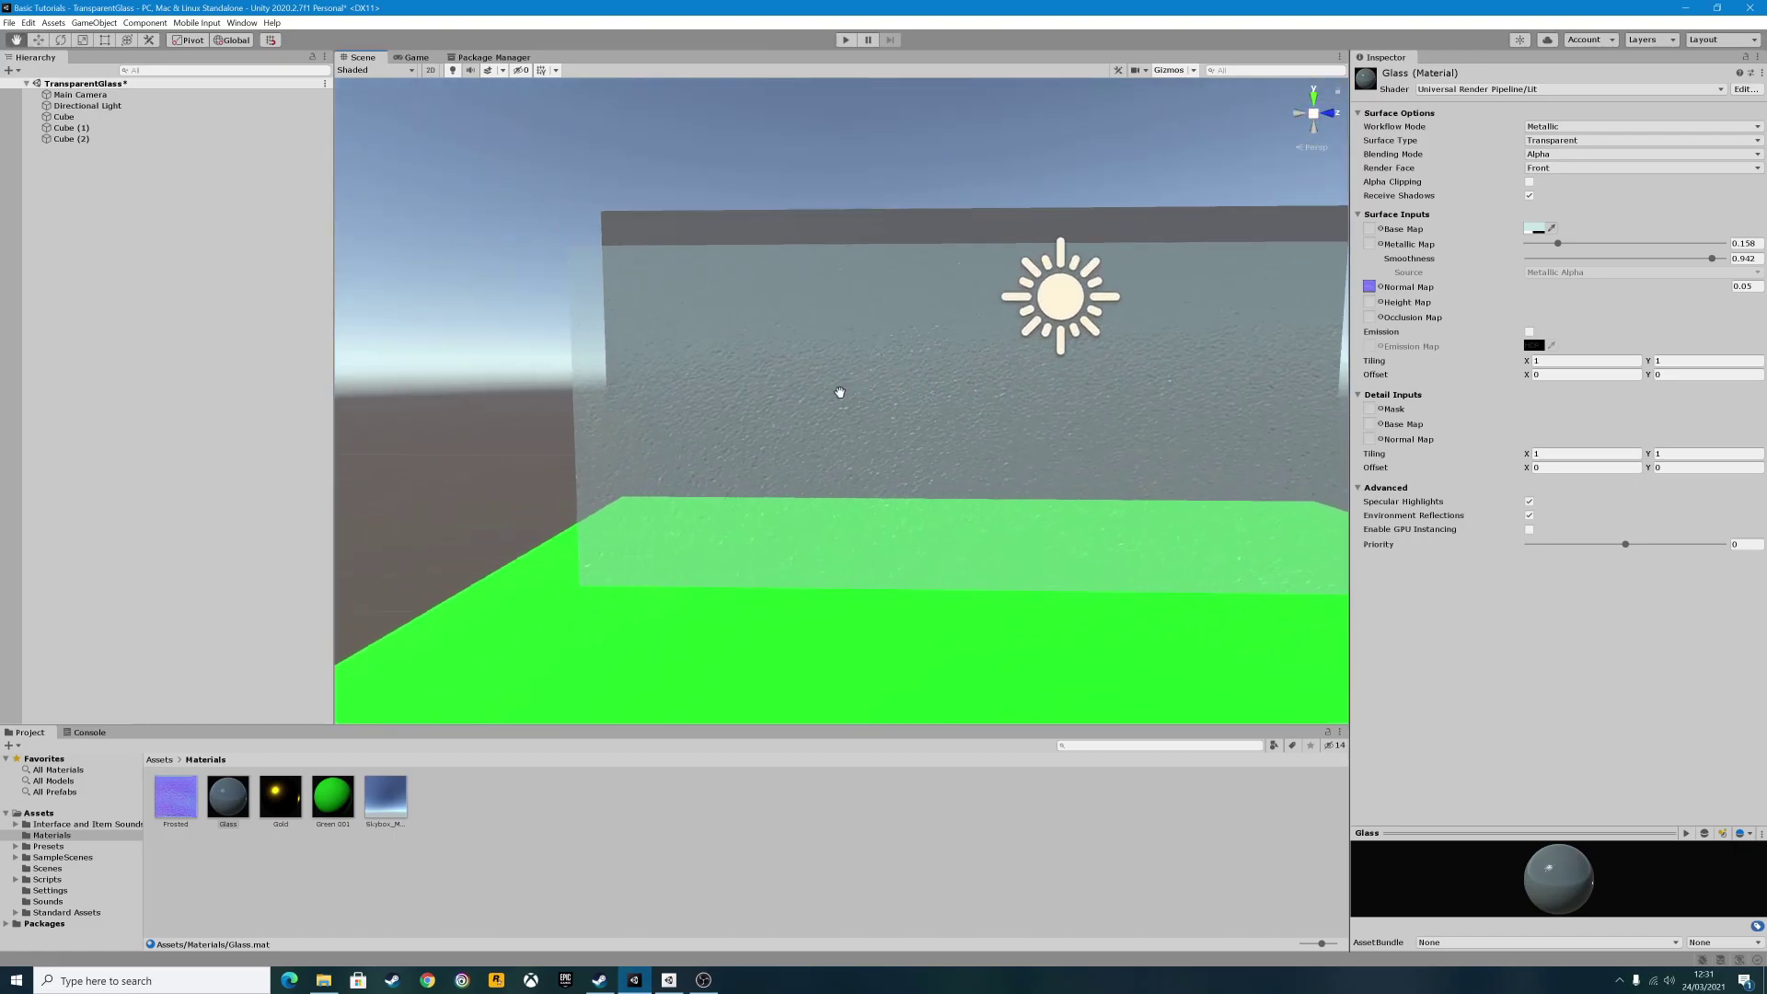
right_drag(841, 392, 983, 431)
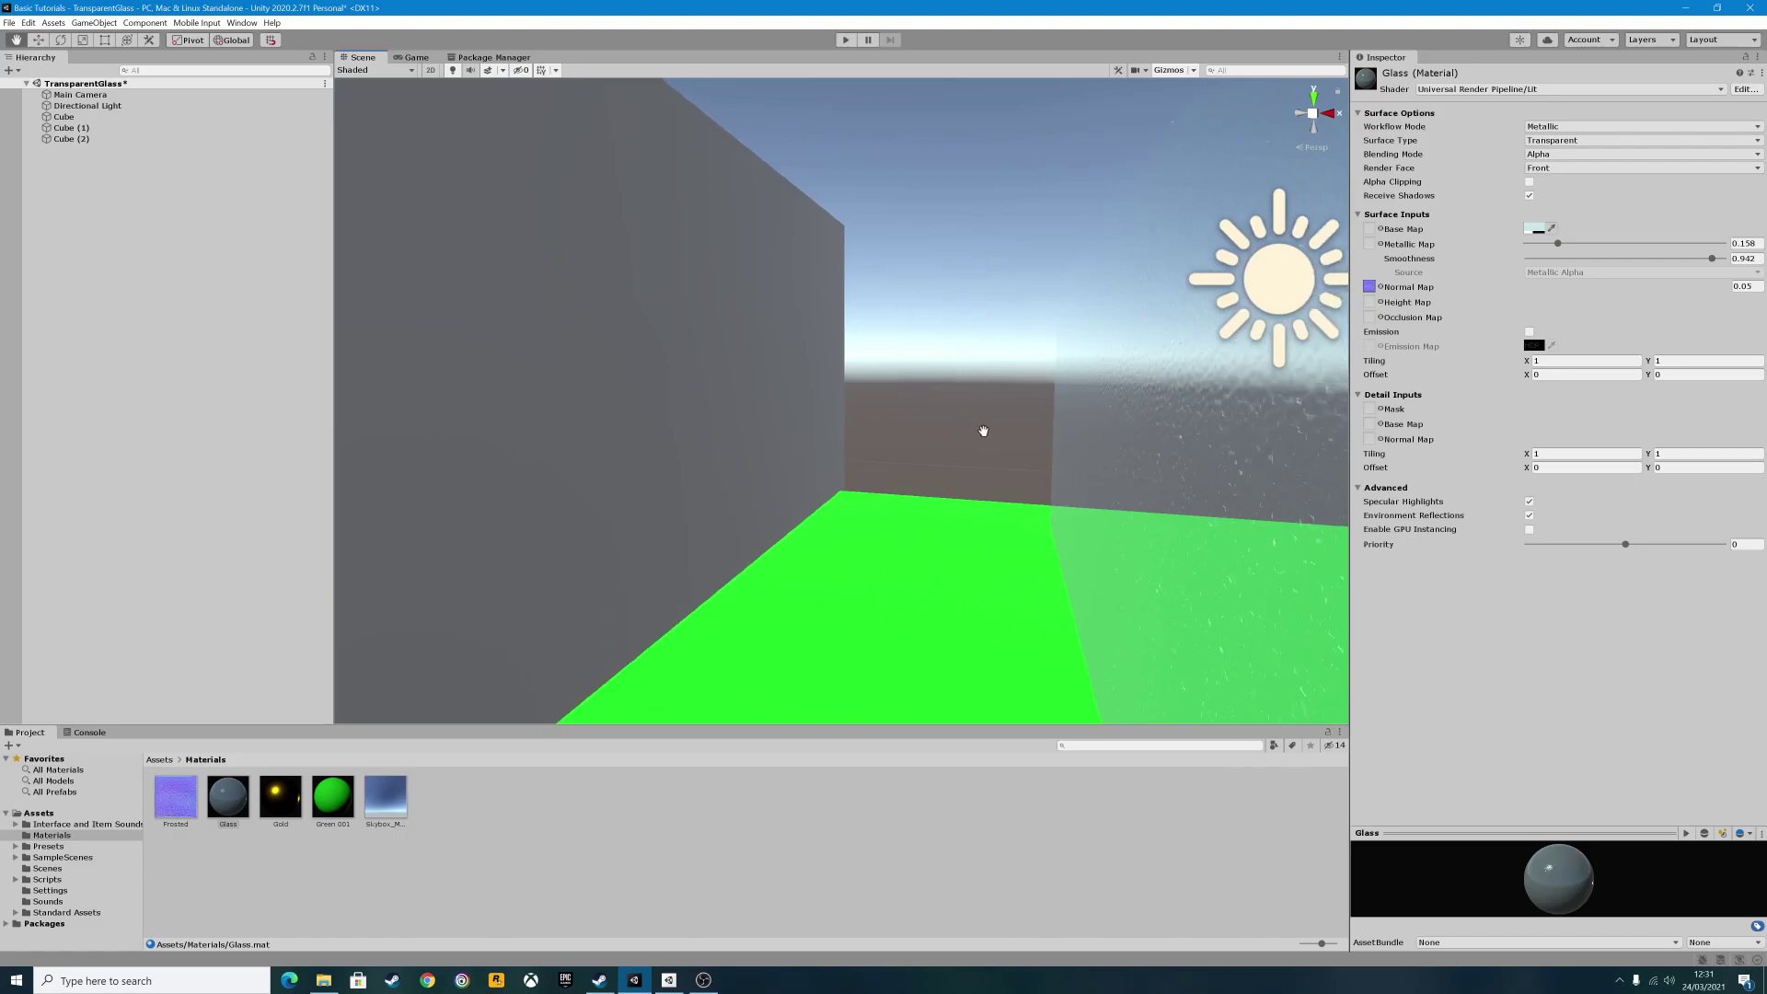
middle_drag(983, 431, 844, 429)
right_drag(880, 438, 746, 445)
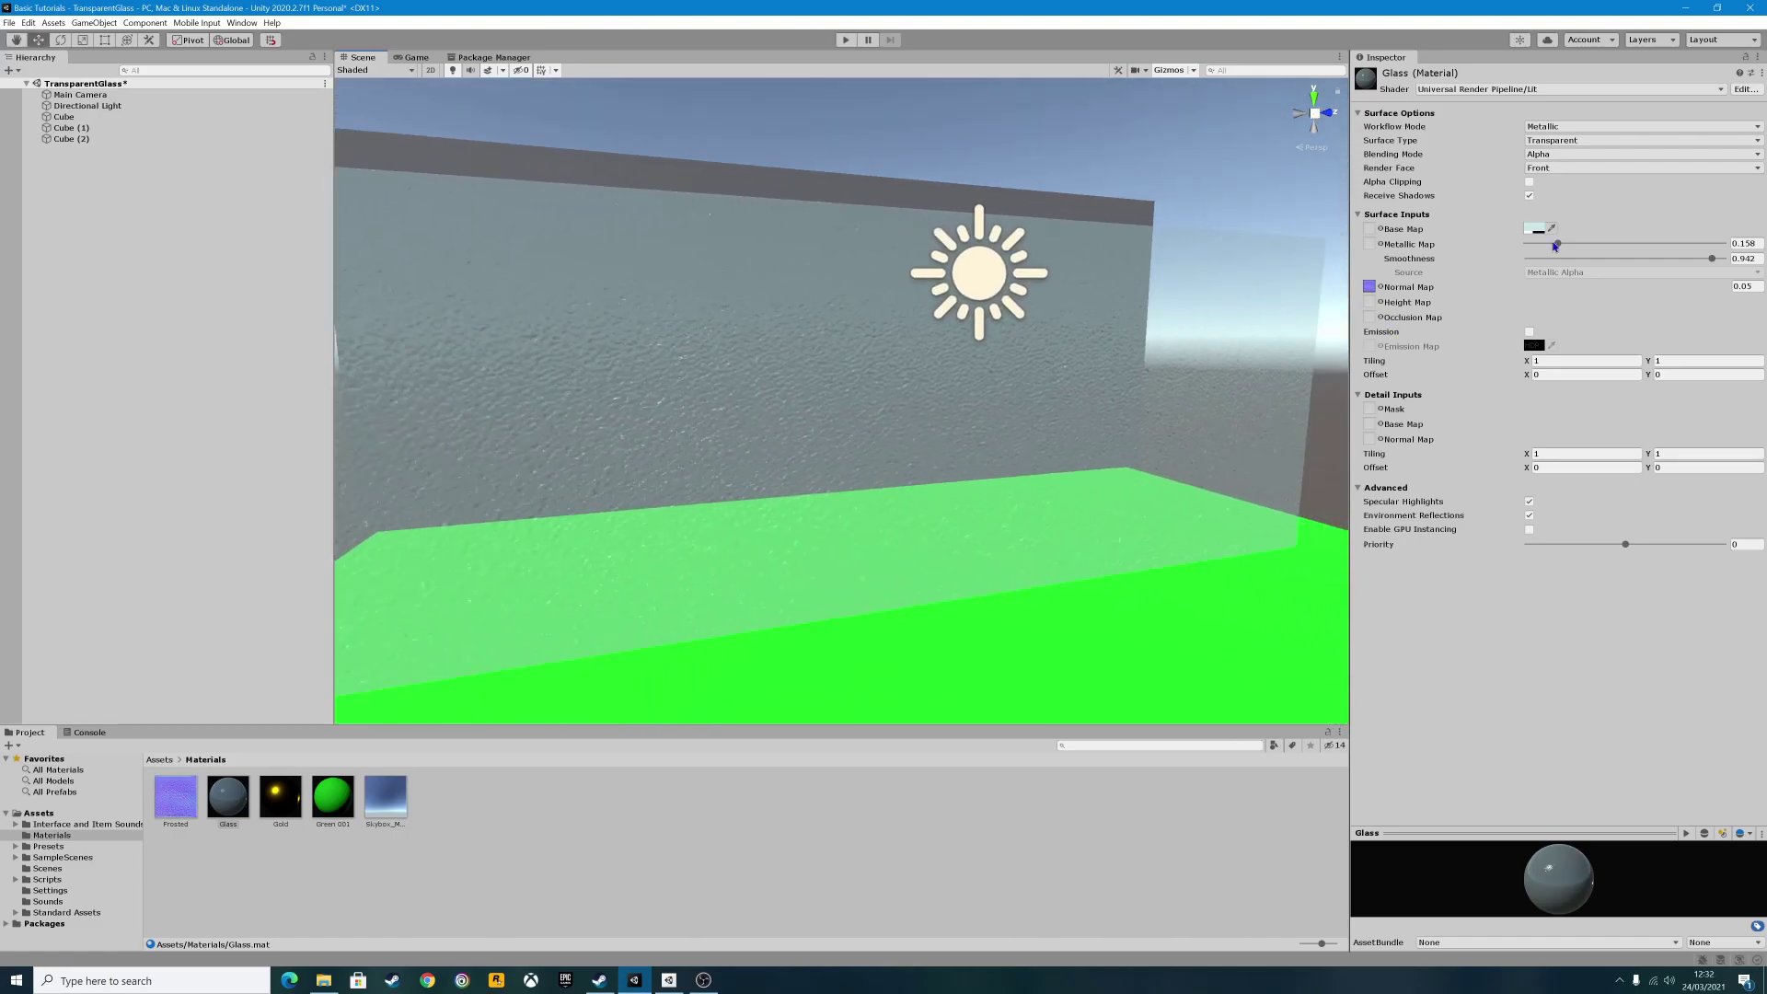
Raise the Glass material's metallic value to about 0.899 and smoothness to about 0.97, and view the panel
drag(1557, 245, 1704, 244)
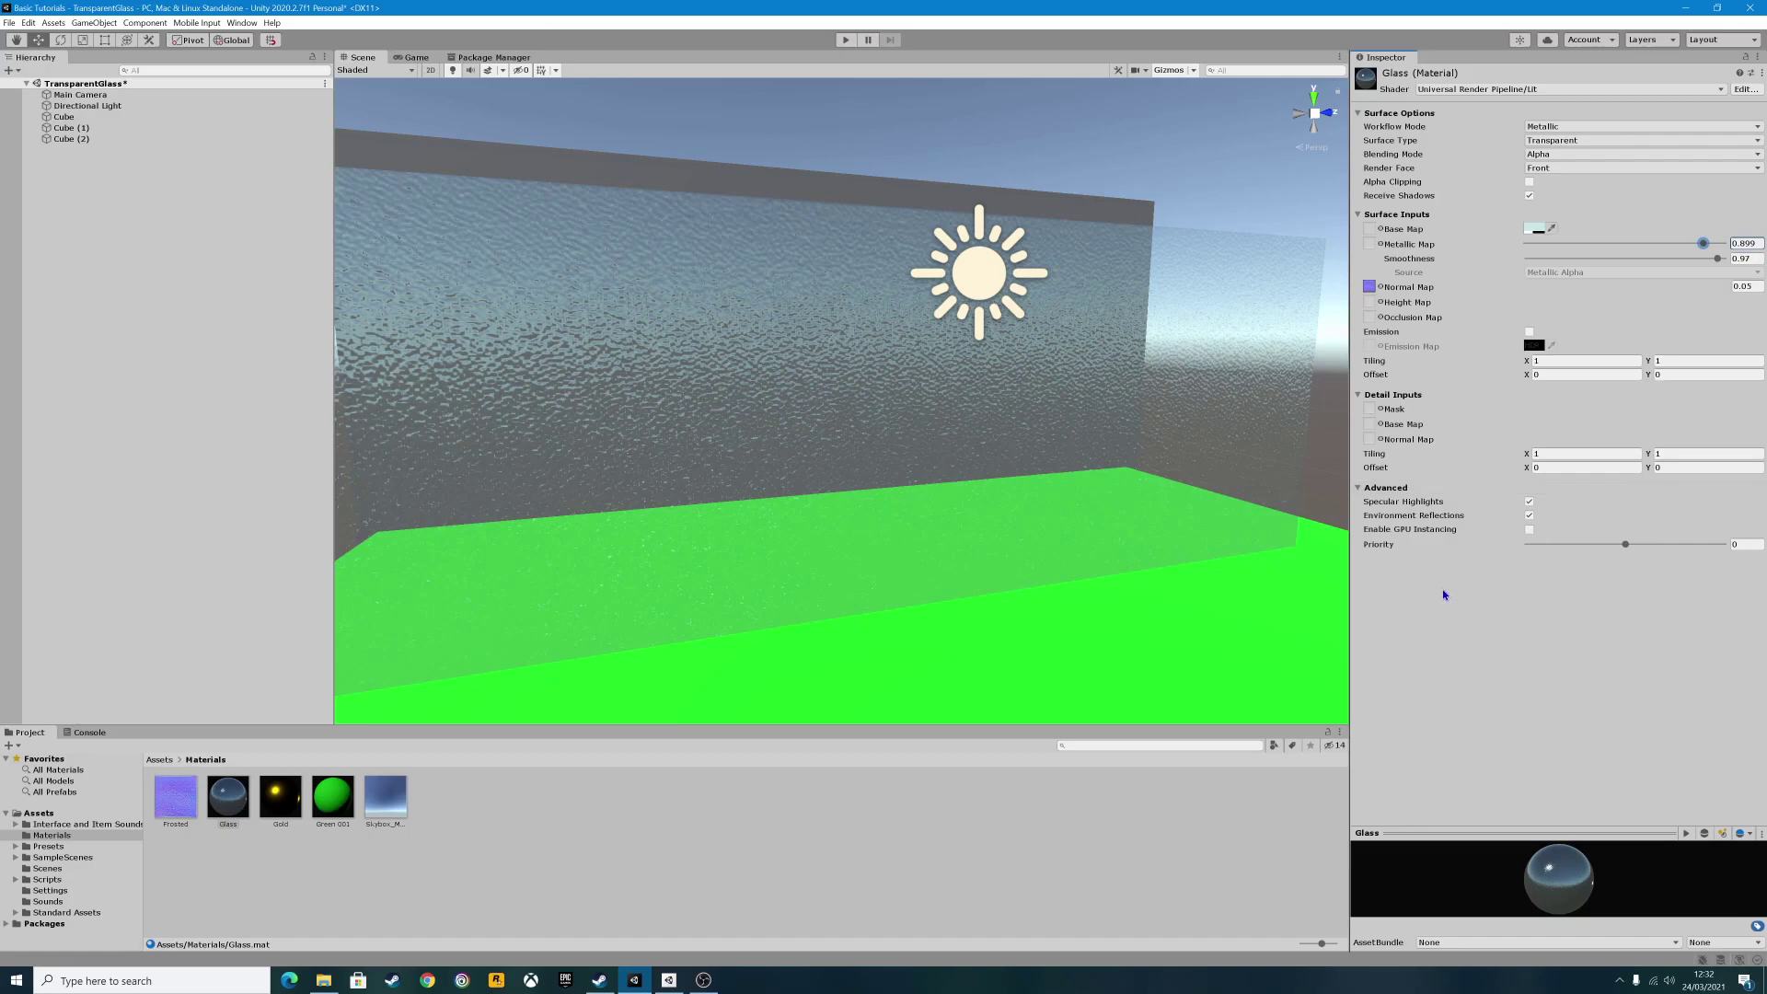
right_drag(1070, 396, 875, 407)
key(d)
scroll(875, 409, down, 3)
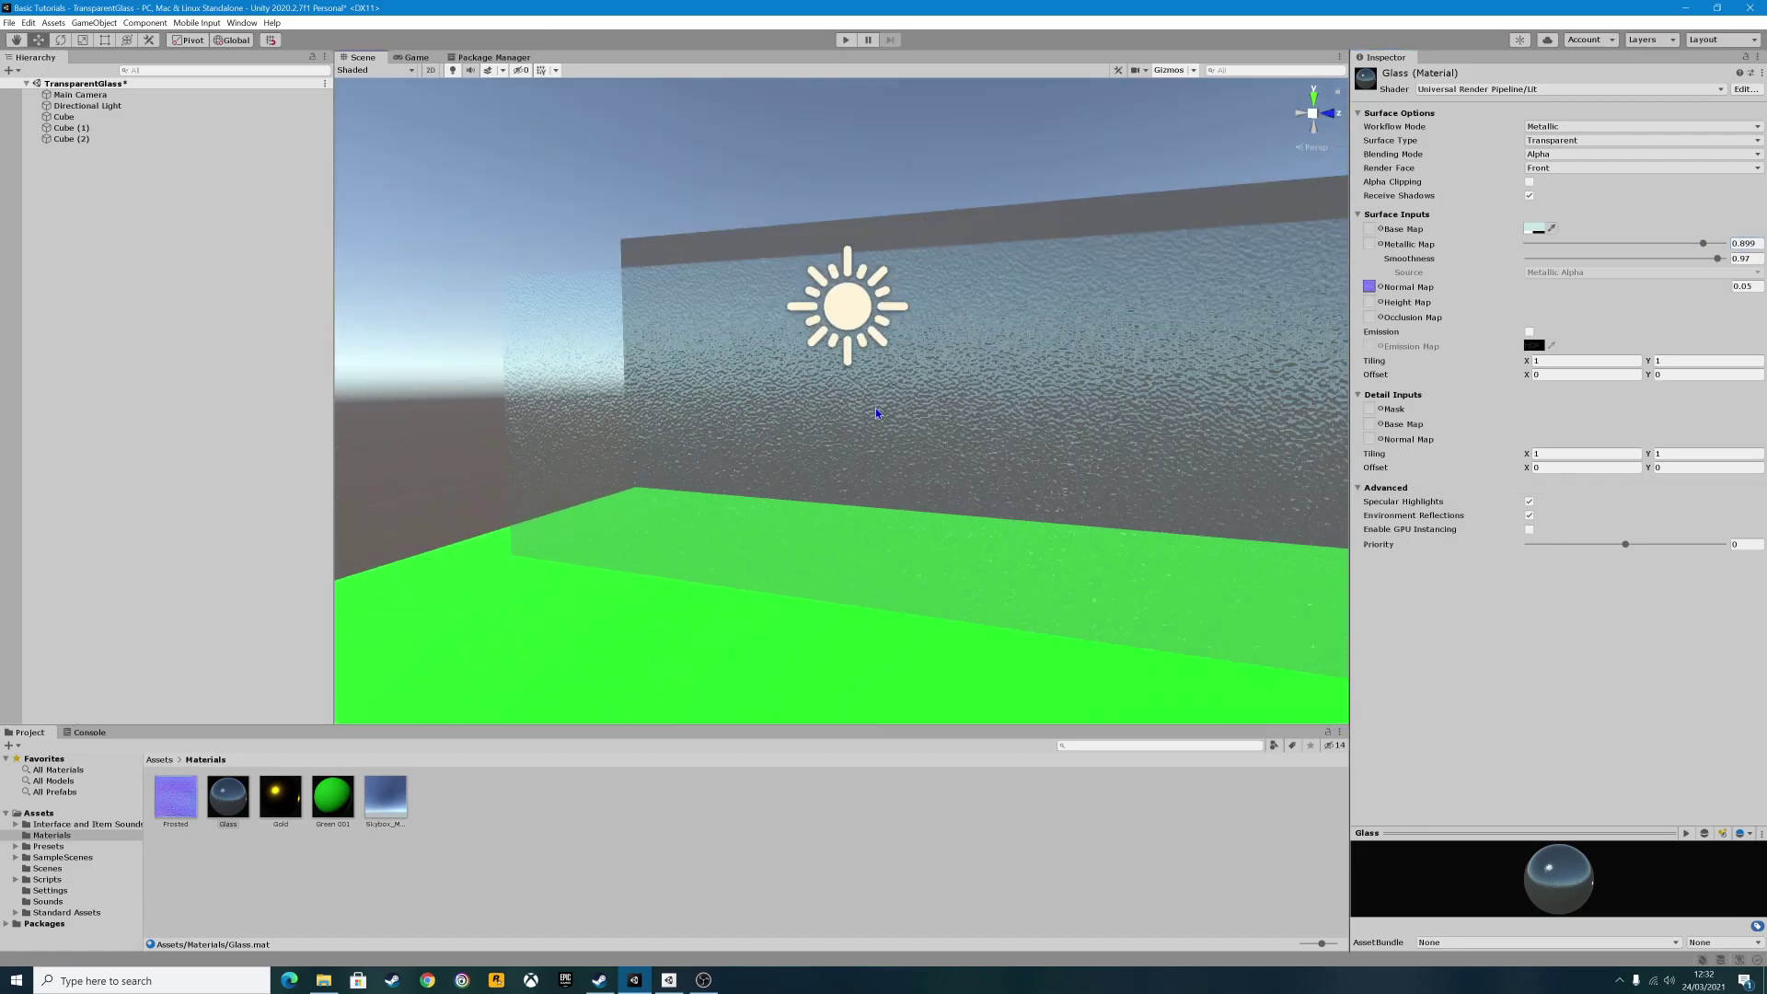